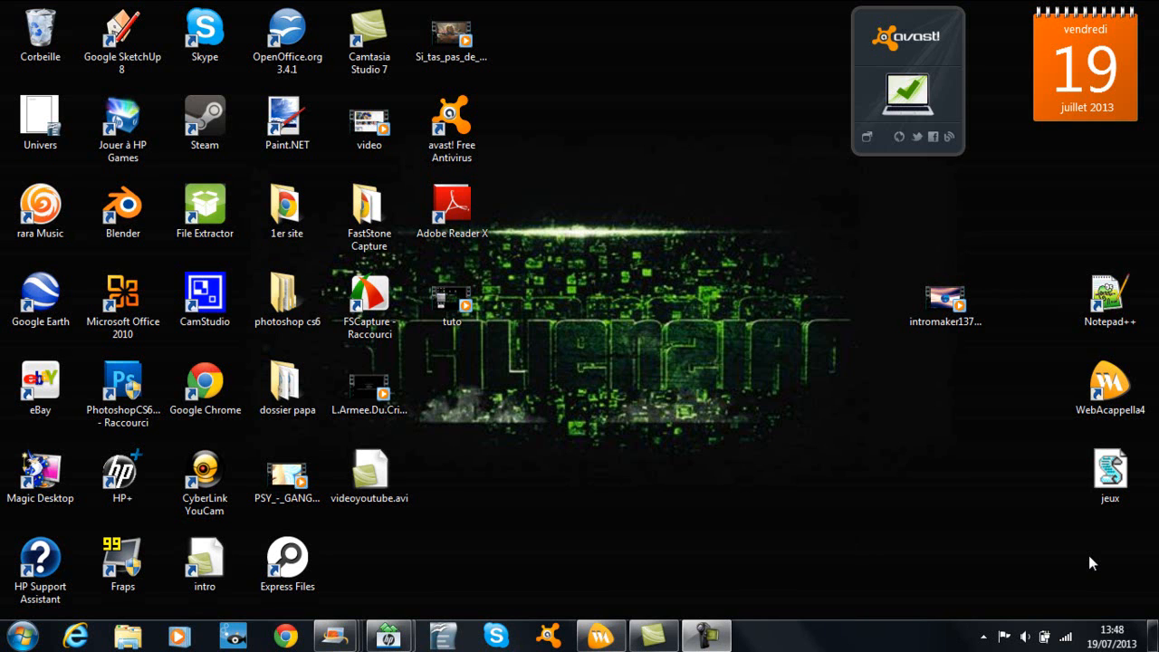
- Switch to WebAcappella and delete the leftover page buttons at the bottom of the Accueil page
{"action": "left_click", "coordinate": [600, 637]}
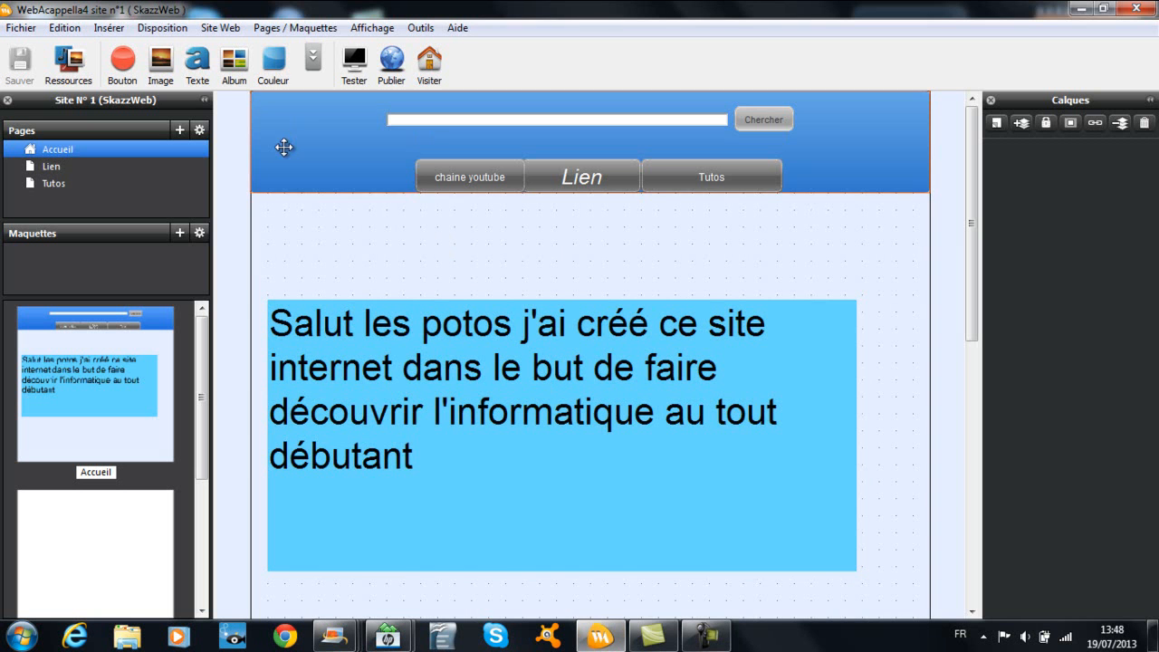
{"action": "left_click", "coordinate": [441, 167]}
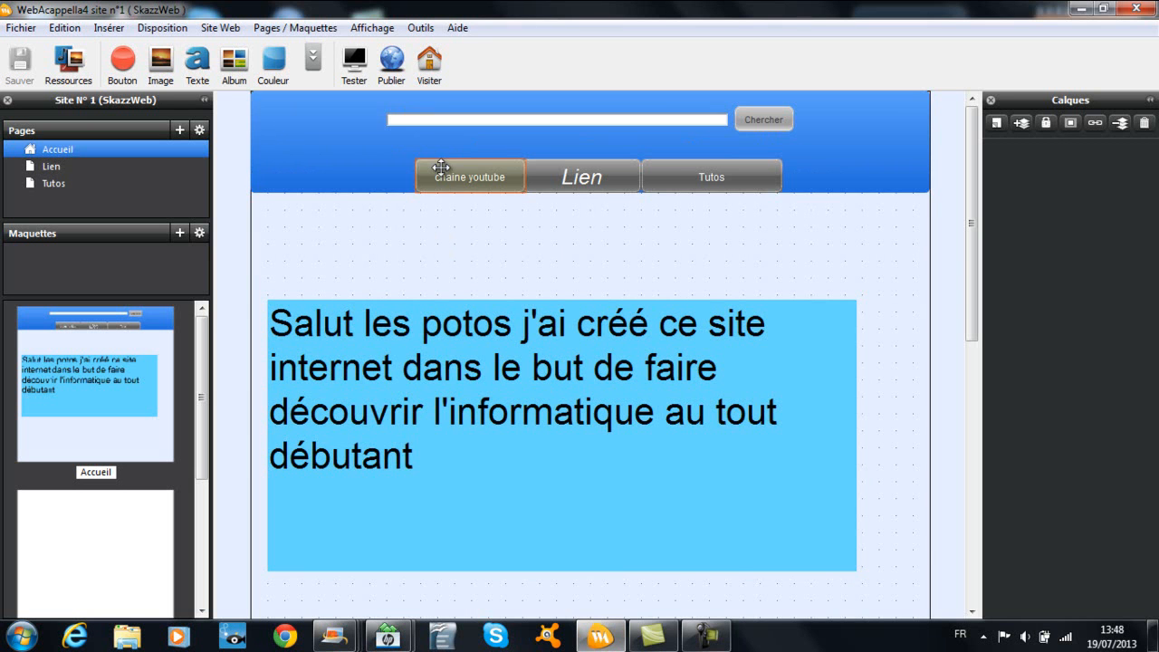
{"action": "scroll", "coordinate": [443, 174], "scroll_direction": "down", "scroll_amount": 10}
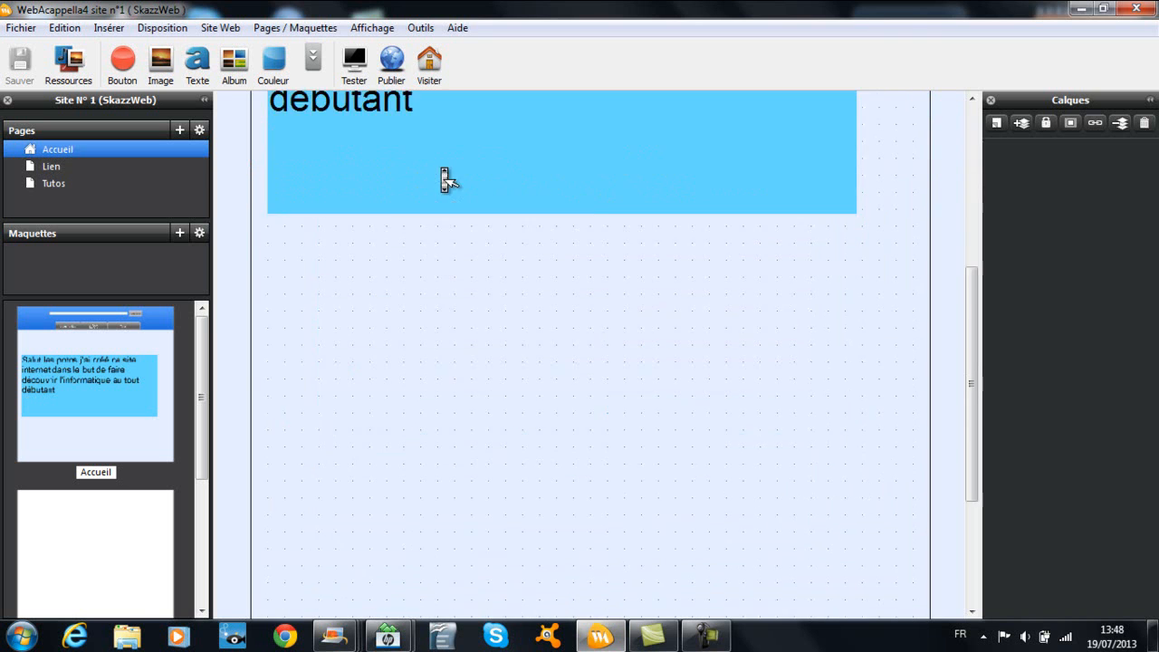
{"action": "left_click", "coordinate": [493, 565]}
{"action": "key", "text": "Delete"}
{"action": "left_click", "coordinate": [337, 570]}
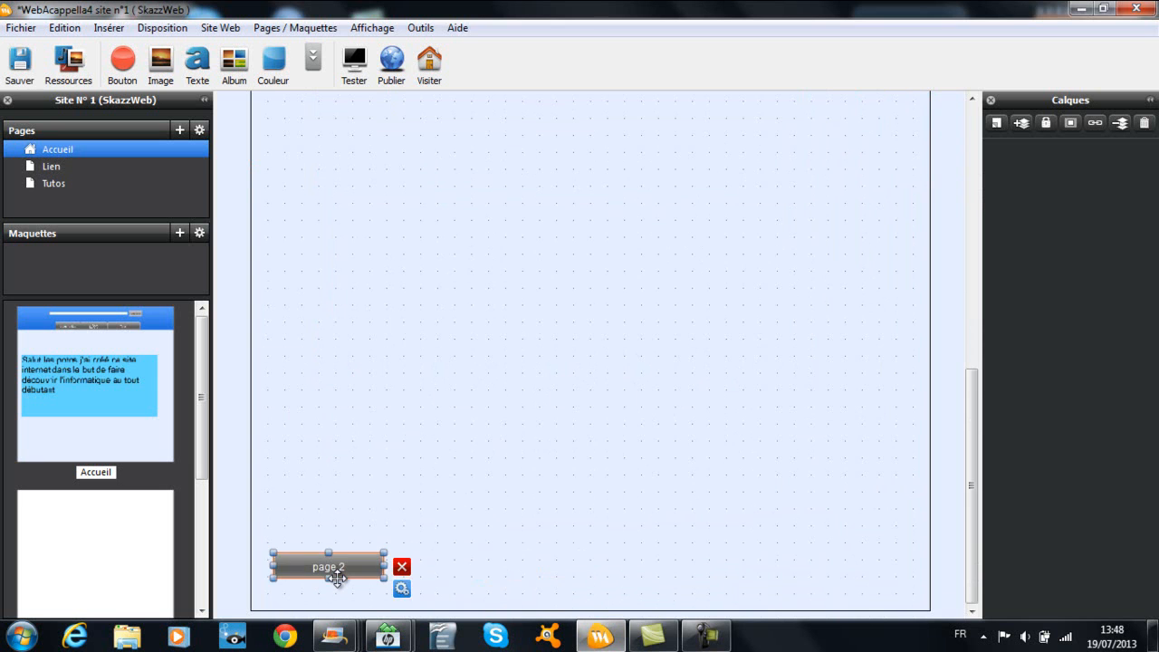
{"action": "key", "text": "Delete"}
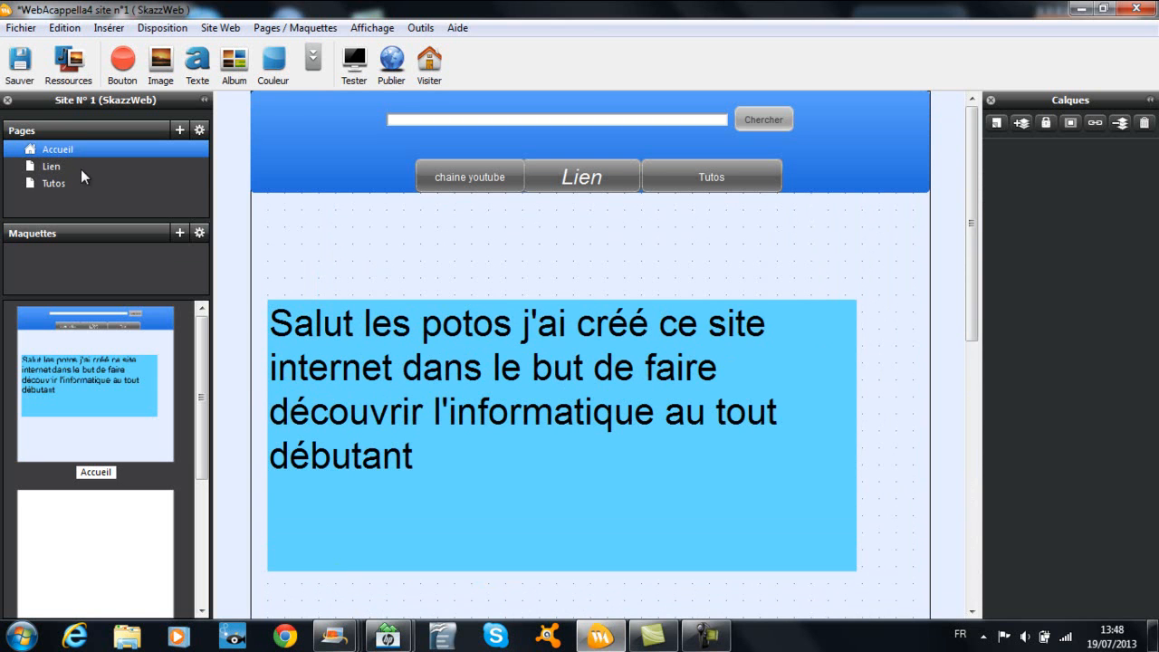
- Open the Lien page, saving the Accueil changes, and insert an image element on it
{"action": "left_click", "coordinate": [74, 172]}
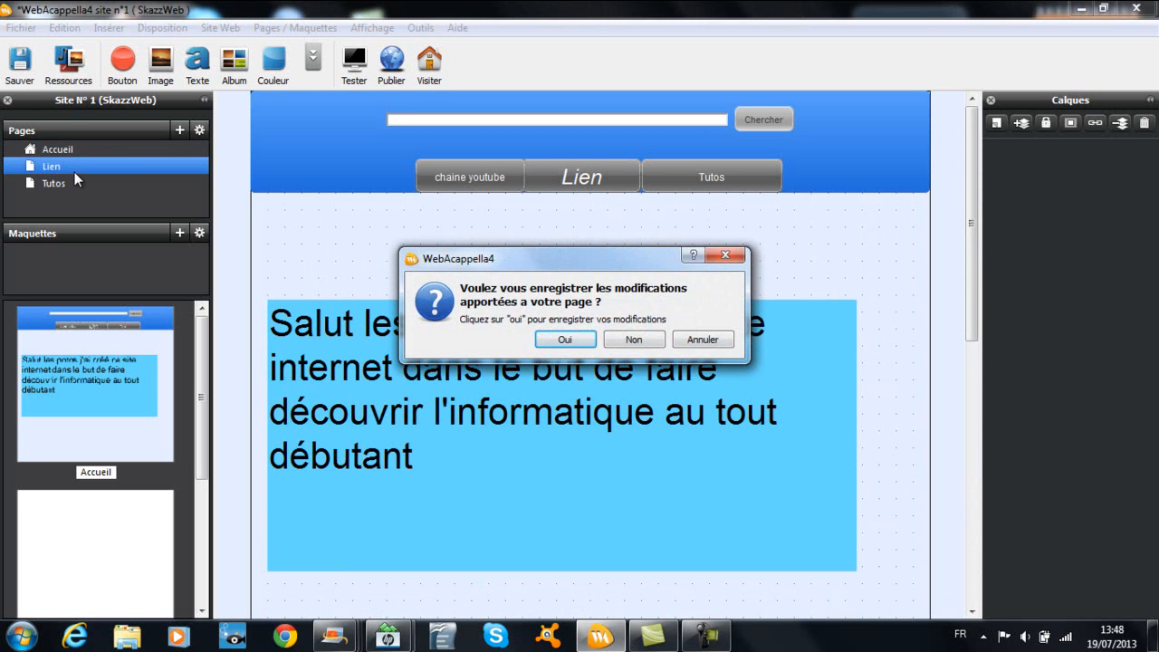
{"action": "left_click", "coordinate": [552, 343]}
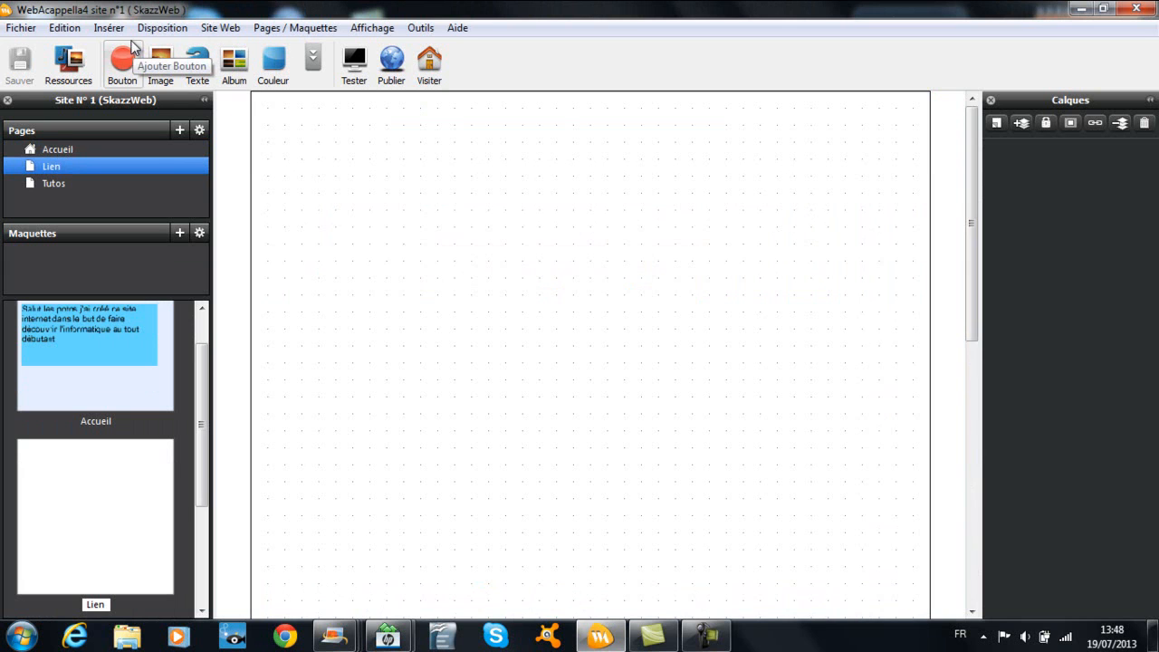
{"action": "left_click", "coordinate": [313, 62]}
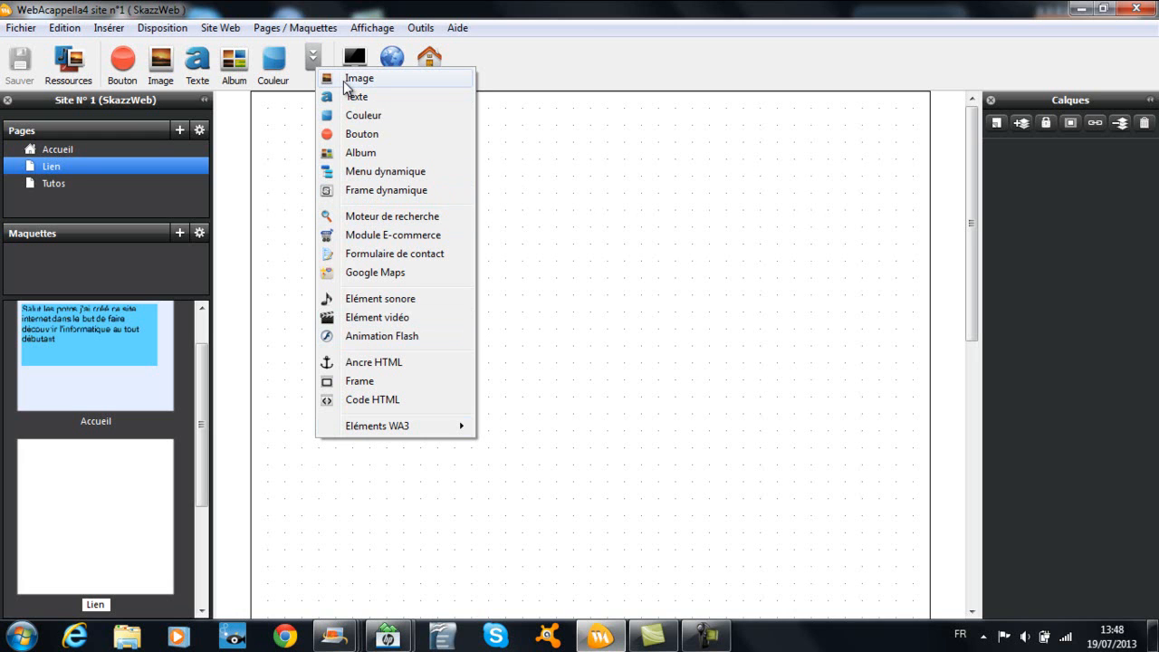
{"action": "left_click", "coordinate": [353, 79]}
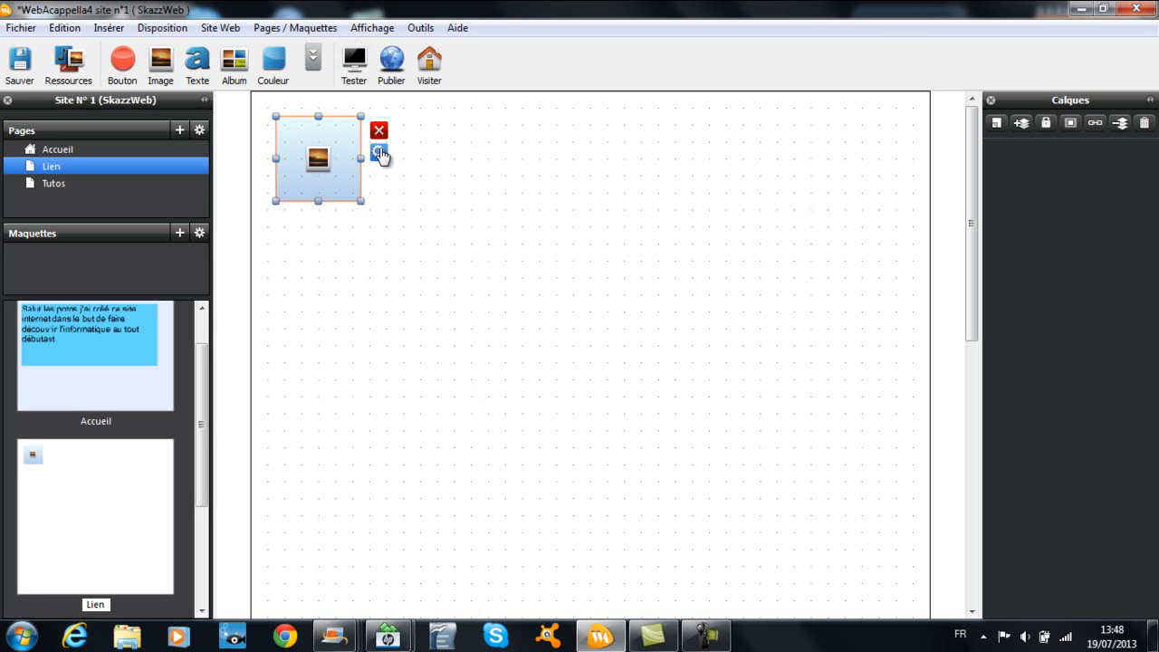
- Examine the new image element's properties, including its appearance, link types and dimension settings
{"action": "left_click", "coordinate": [380, 153]}
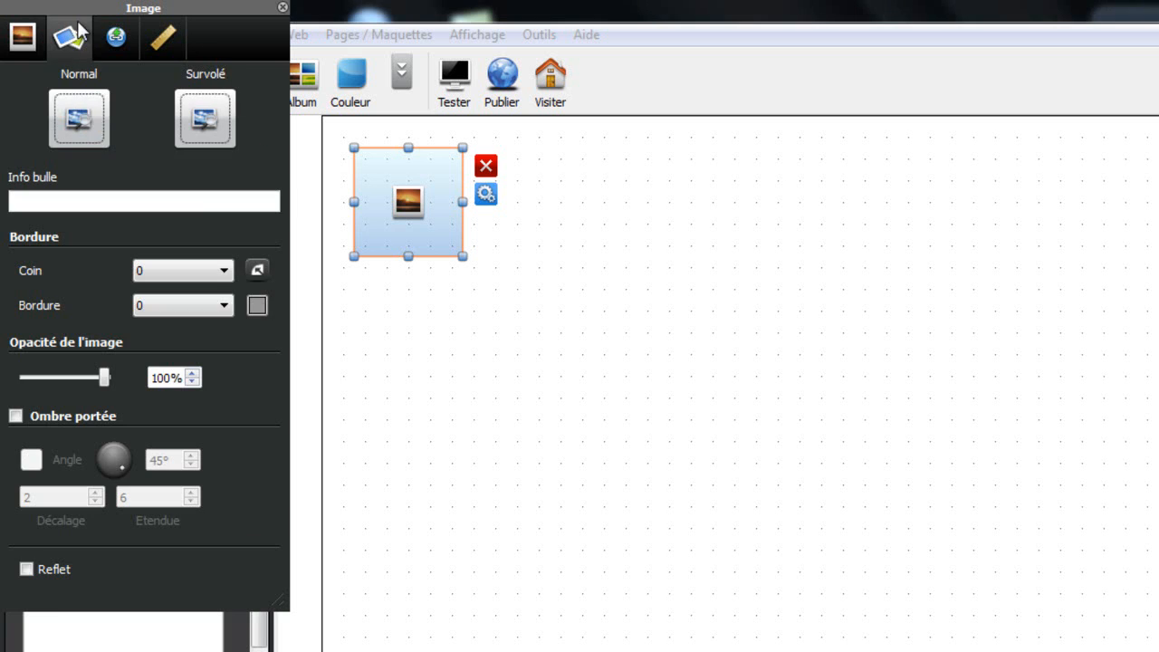
{"action": "left_click", "coordinate": [70, 36]}
{"action": "left_click", "coordinate": [114, 40]}
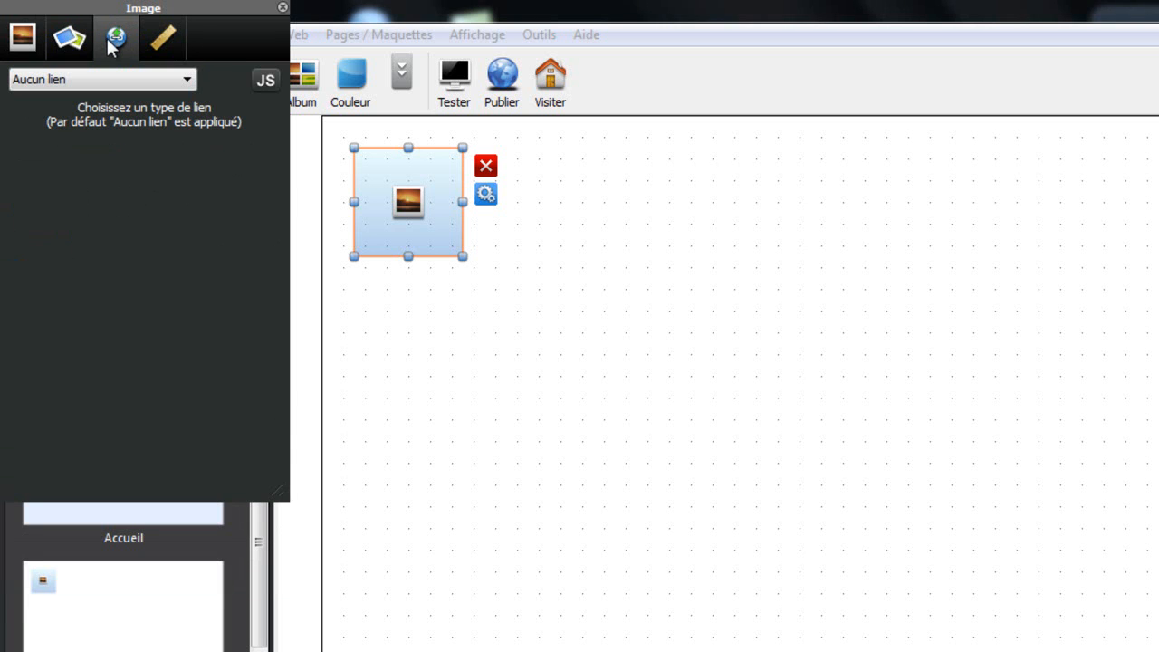
{"action": "left_click", "coordinate": [100, 81]}
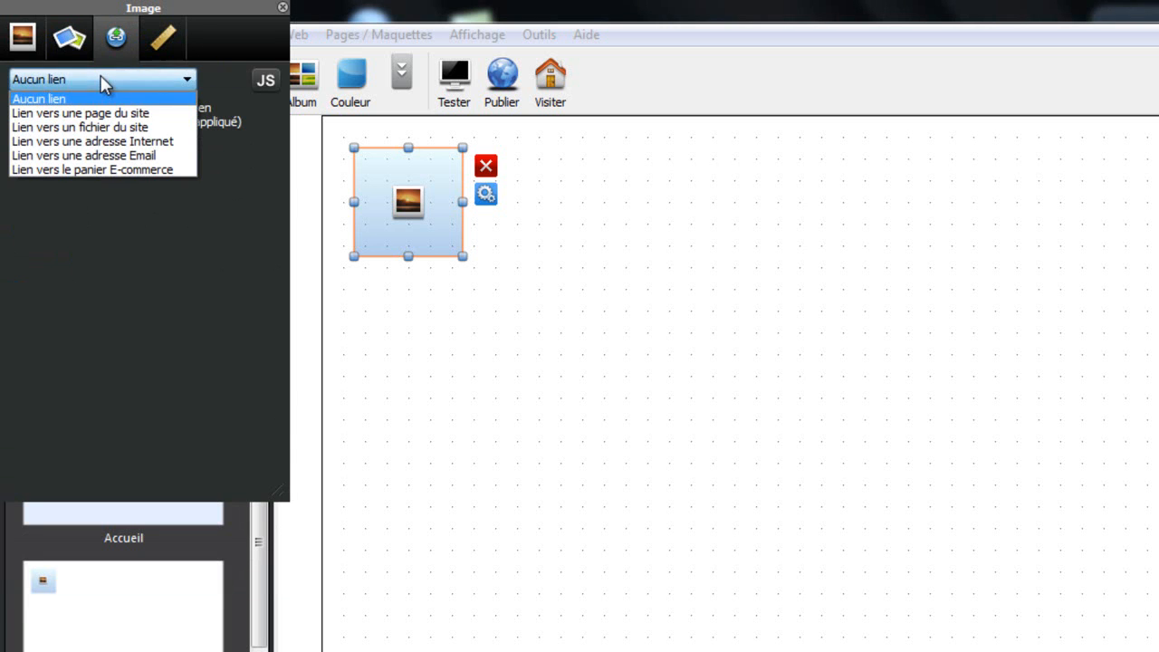
{"action": "left_click", "coordinate": [100, 85]}
{"action": "left_click", "coordinate": [163, 36]}
{"action": "left_click", "coordinate": [116, 43]}
{"action": "left_click", "coordinate": [63, 40]}
{"action": "left_click", "coordinate": [23, 38]}
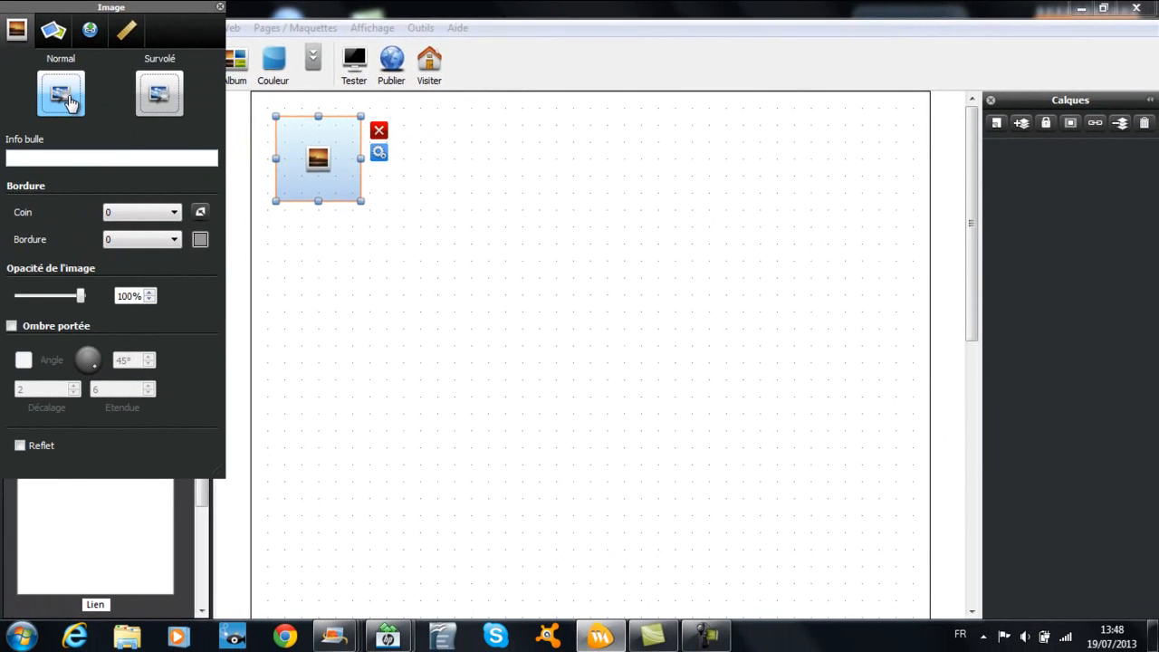
- Import the "logo youtube" picture from the computer and use it as the image element's normal picture
{"action": "left_click", "coordinate": [79, 118]}
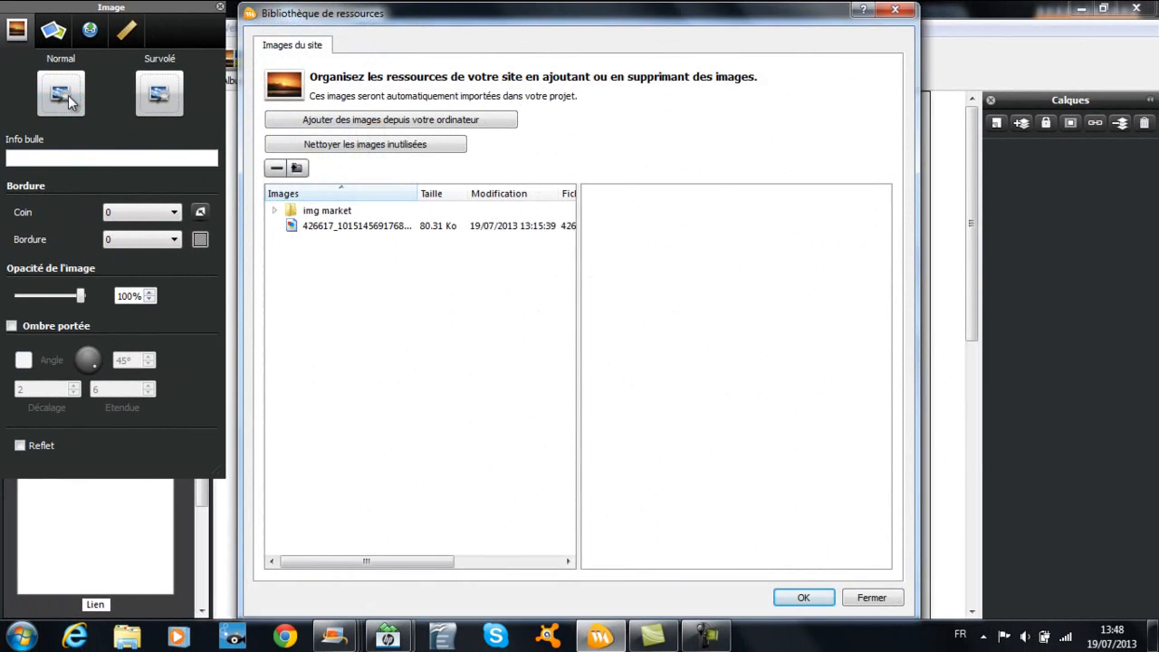
{"action": "left_click", "coordinate": [382, 121]}
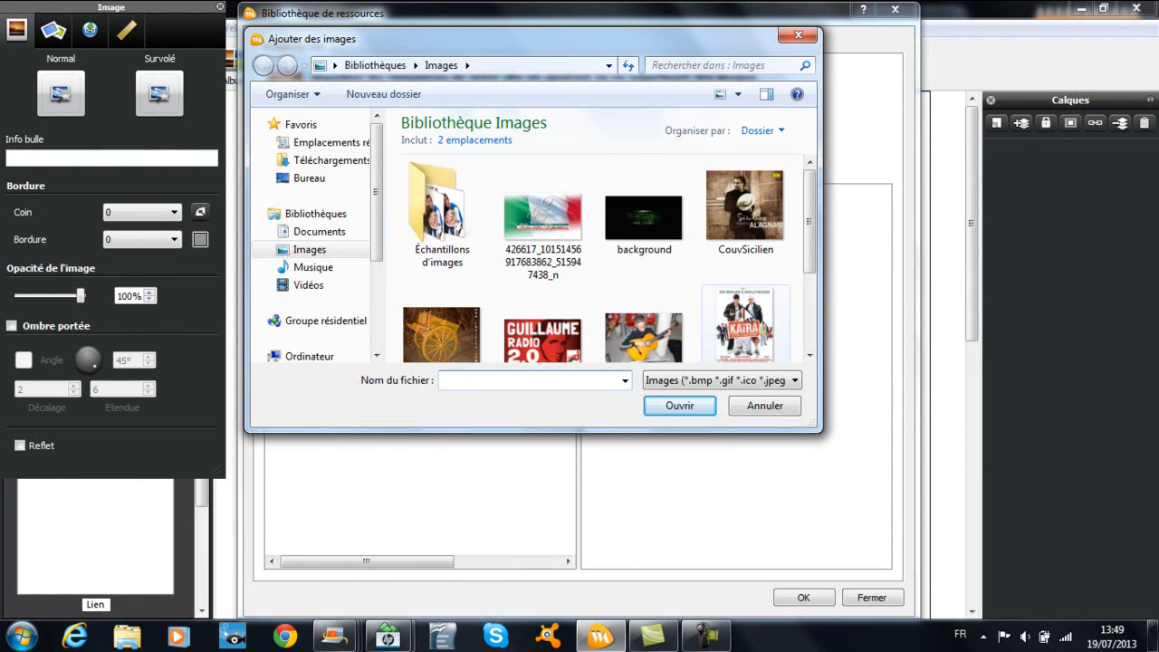
{"action": "scroll", "coordinate": [672, 274], "scroll_direction": "down", "scroll_amount": 2}
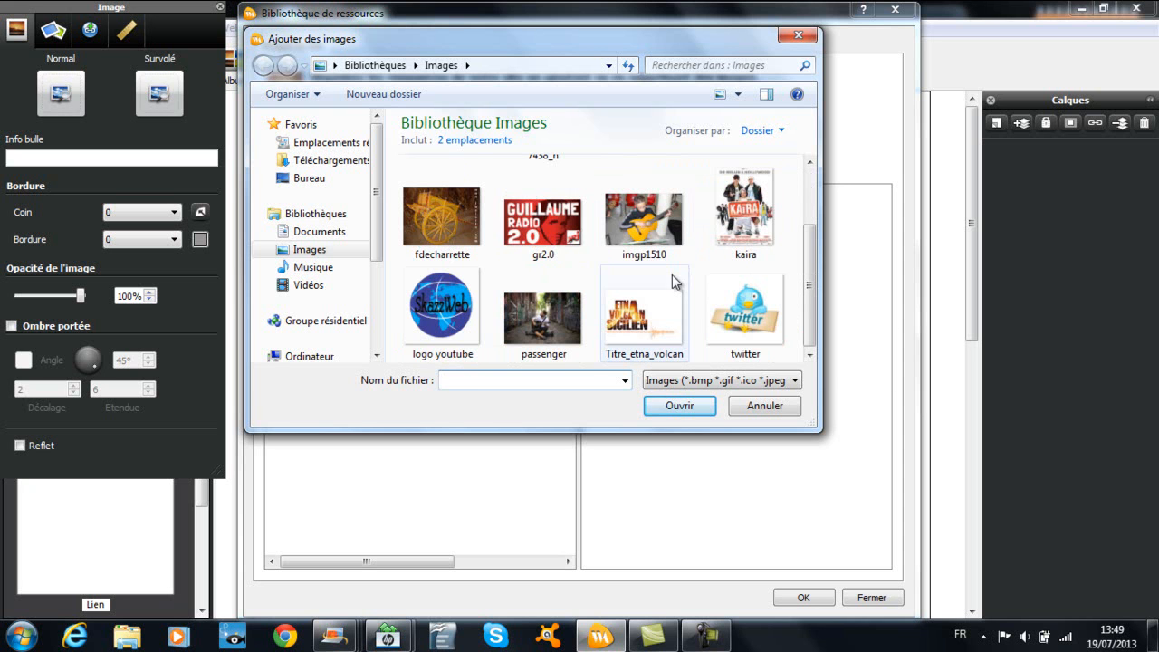
{"action": "left_click", "coordinate": [442, 310]}
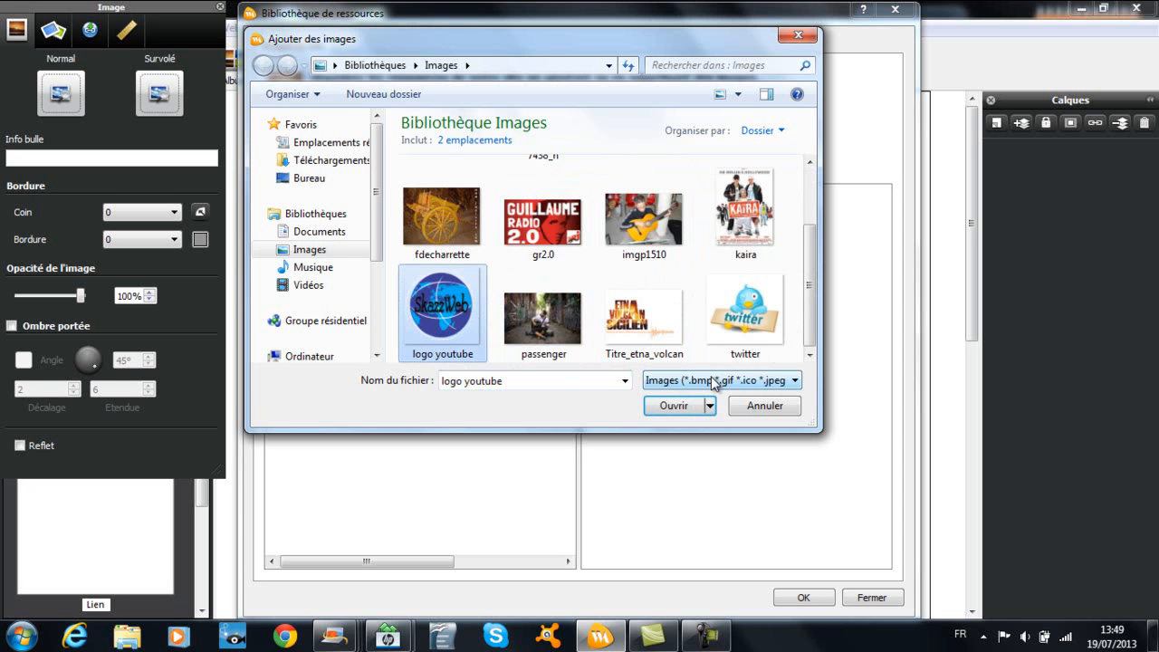
{"action": "left_click", "coordinate": [681, 409]}
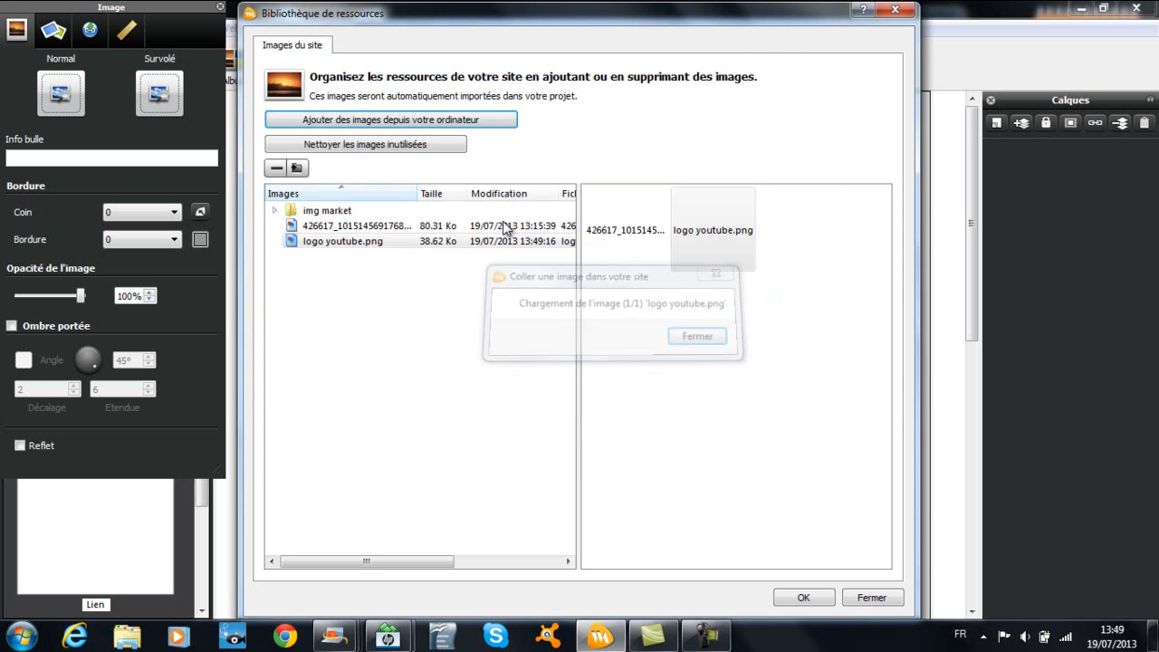
{"action": "left_click", "coordinate": [804, 598]}
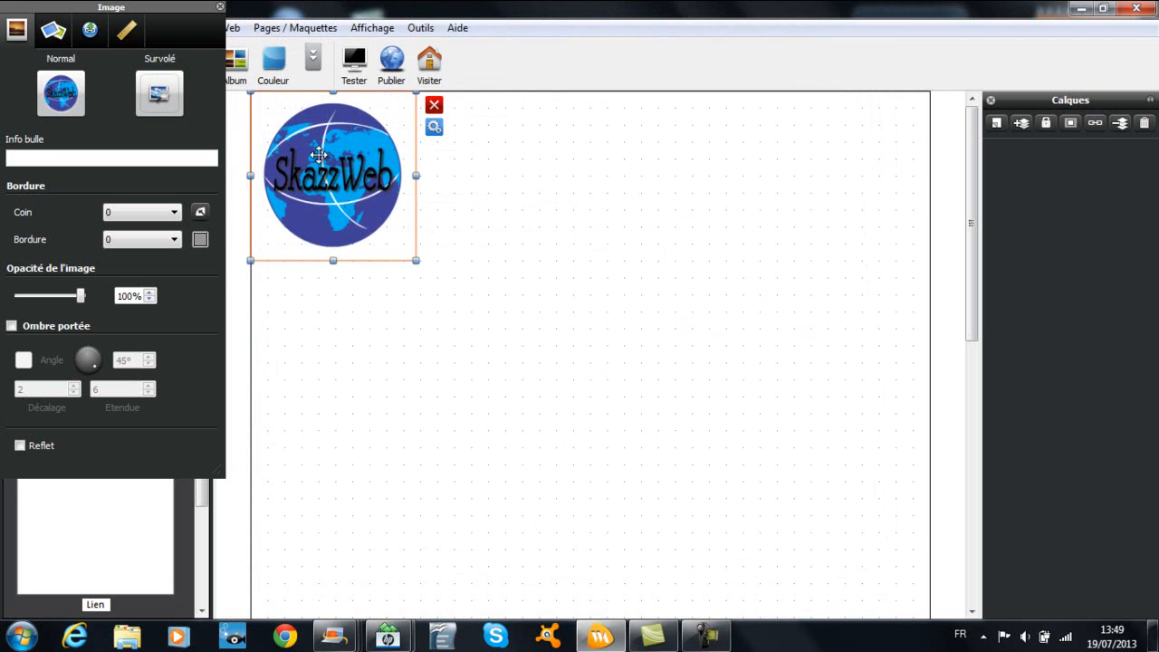
{"action": "left_click", "coordinate": [535, 280]}
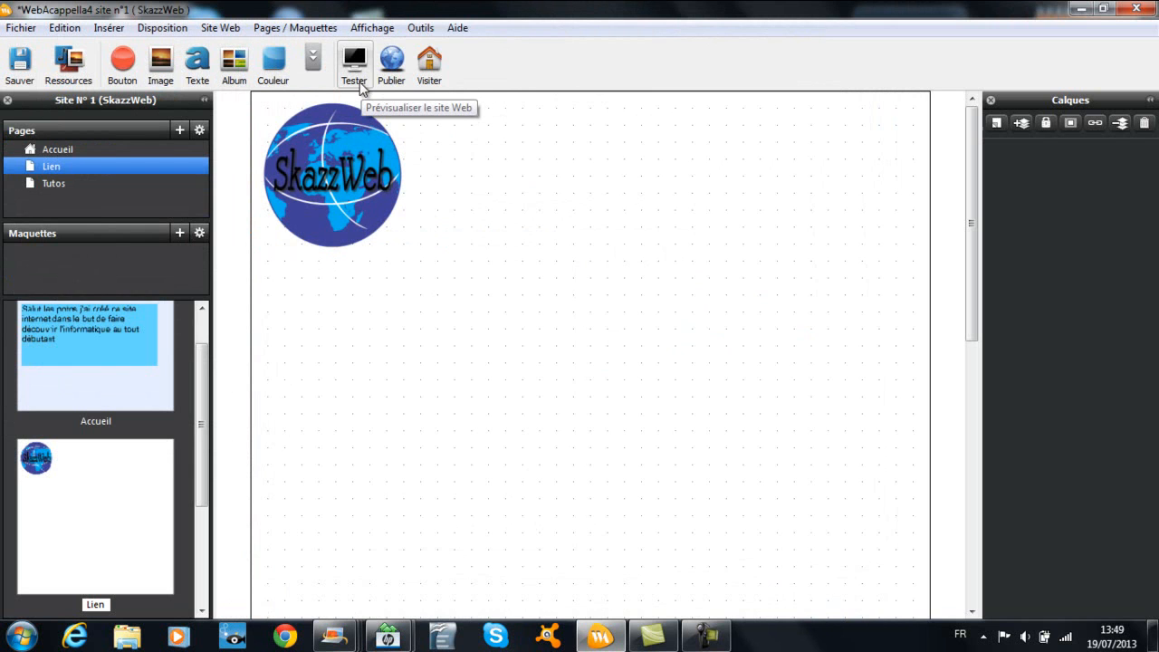
- Preview the Lien page in the web browser and close the preview
{"action": "left_click", "coordinate": [355, 68]}
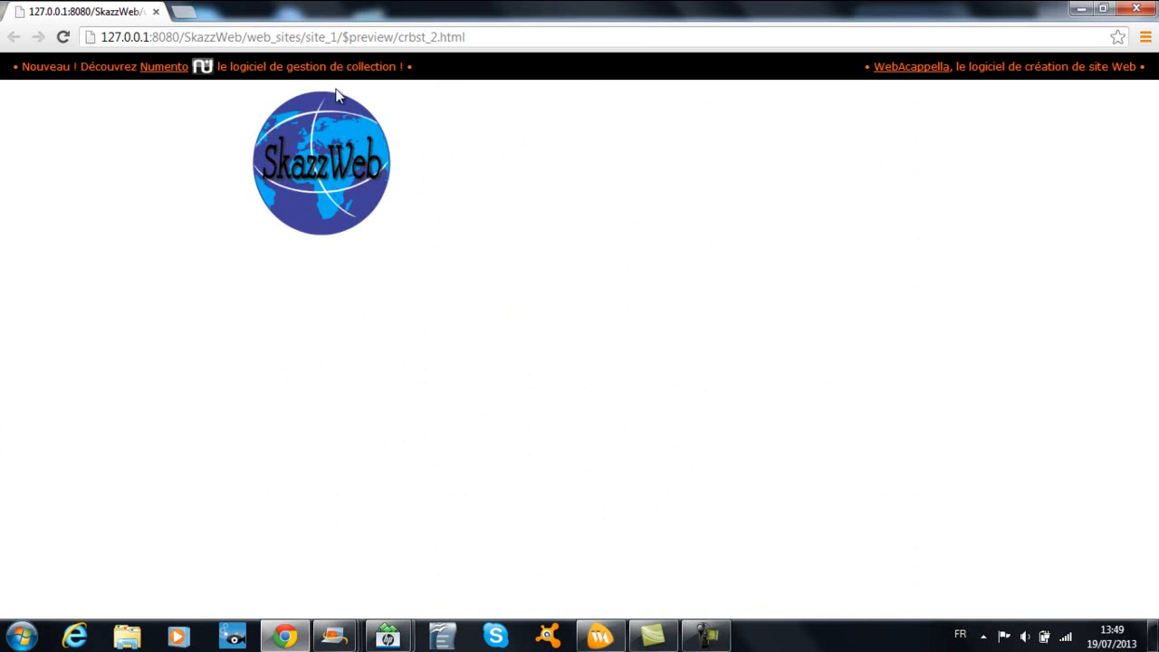
{"action": "left_click", "coordinate": [157, 14]}
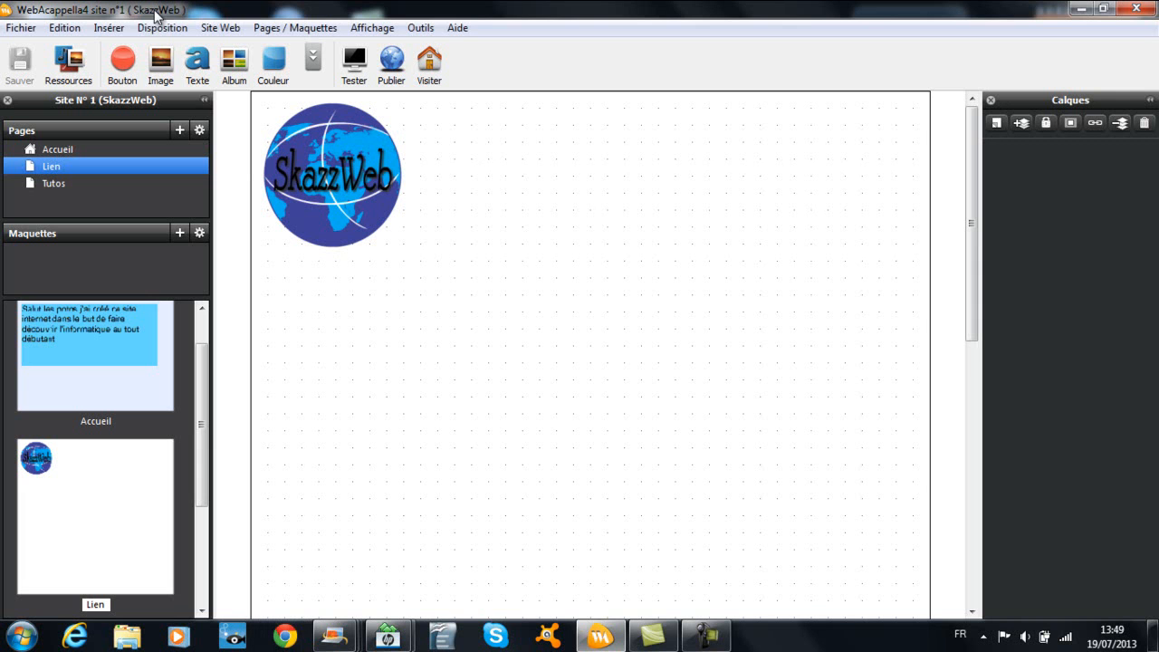
{"action": "left_click", "coordinate": [362, 115]}
{"action": "mouse_move", "coordinate": [386, 155]}
{"action": "left_mouse_down"}
{"action": "mouse_move", "coordinate": [535, 182]}
{"action": "mouse_move", "coordinate": [532, 258]}
{"action": "mouse_move", "coordinate": [543, 237]}
{"action": "mouse_move", "coordinate": [531, 148]}
{"action": "mouse_move", "coordinate": [385, 148]}
{"action": "left_mouse_up"}
{"action": "left_click", "coordinate": [506, 235]}
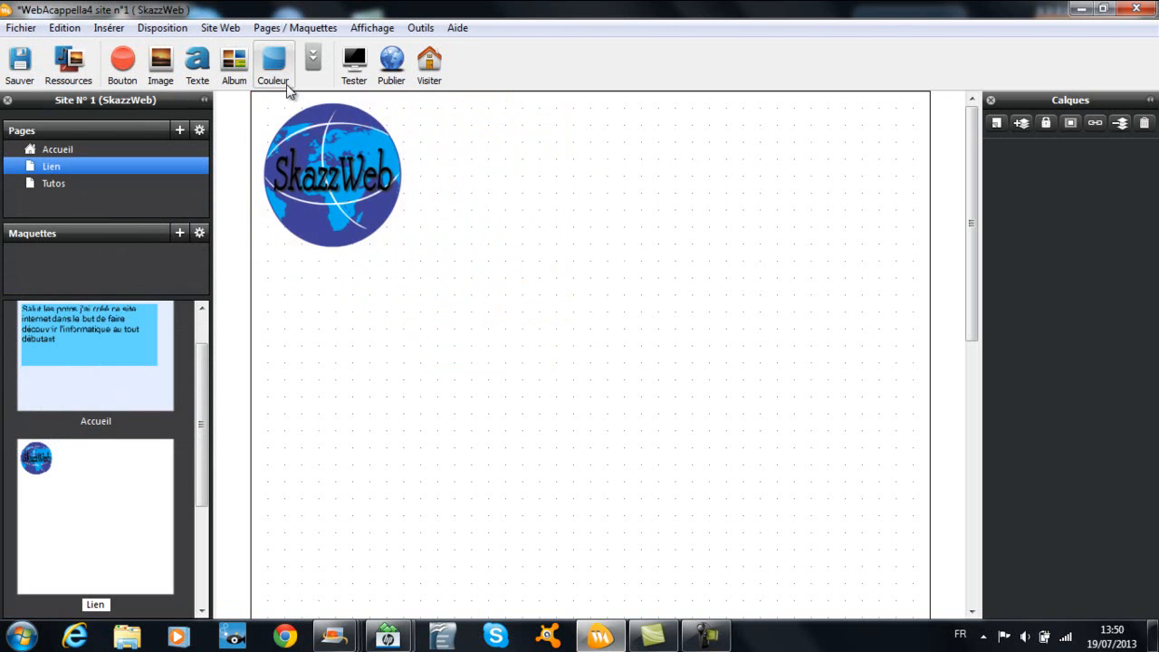
- Add a text element beside the logo, enlarge it and enter the sample text "cdcdvgzv"
{"action": "left_click", "coordinate": [313, 62]}
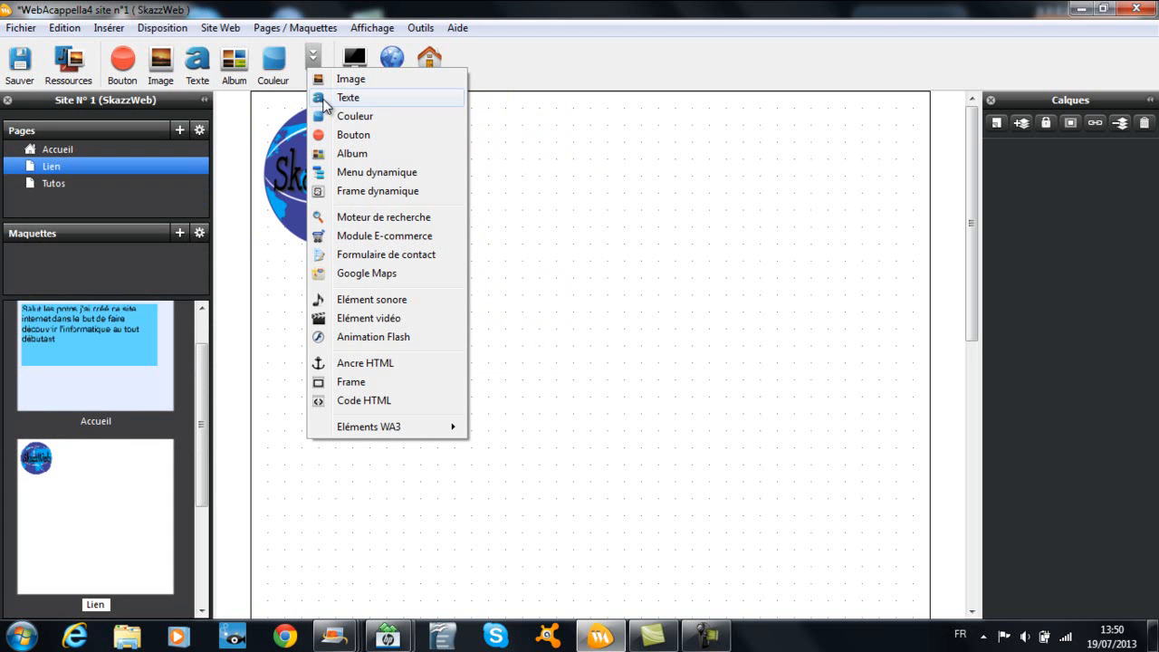
{"action": "left_click", "coordinate": [325, 101]}
{"action": "left_click_drag", "start_coordinate": [314, 181], "coordinate": [541, 312]}
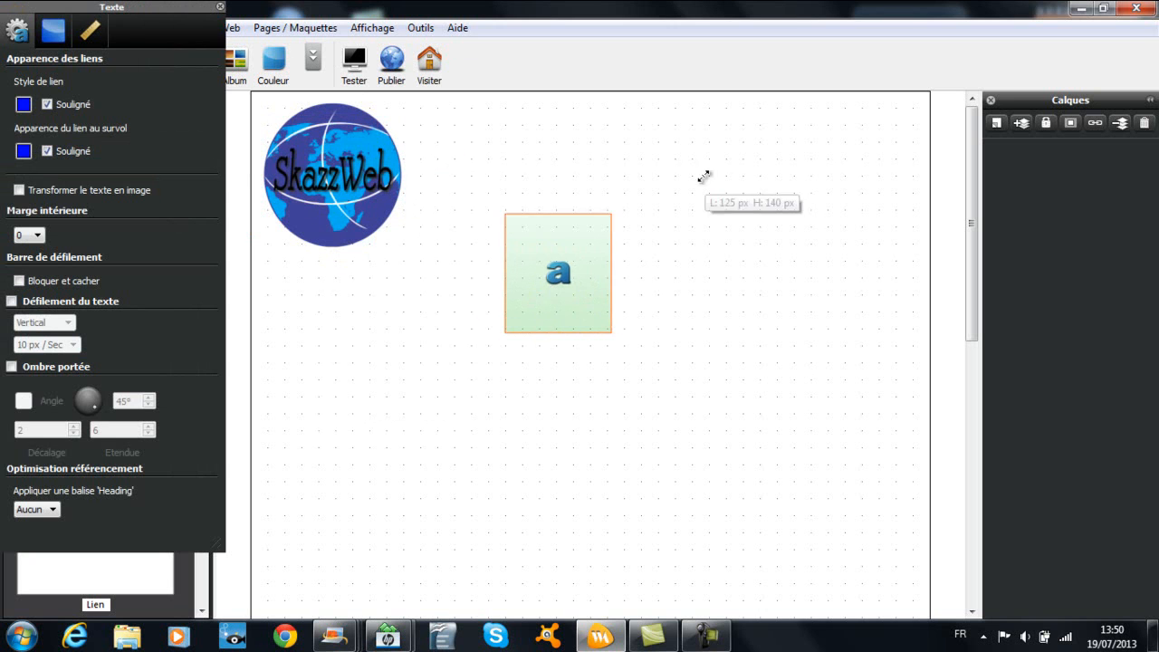
{"action": "left_click_drag", "start_coordinate": [592, 244], "coordinate": [837, 156]}
{"action": "double_click", "coordinate": [638, 216]}
{"action": "type", "text": "cdcdvgzvi"}
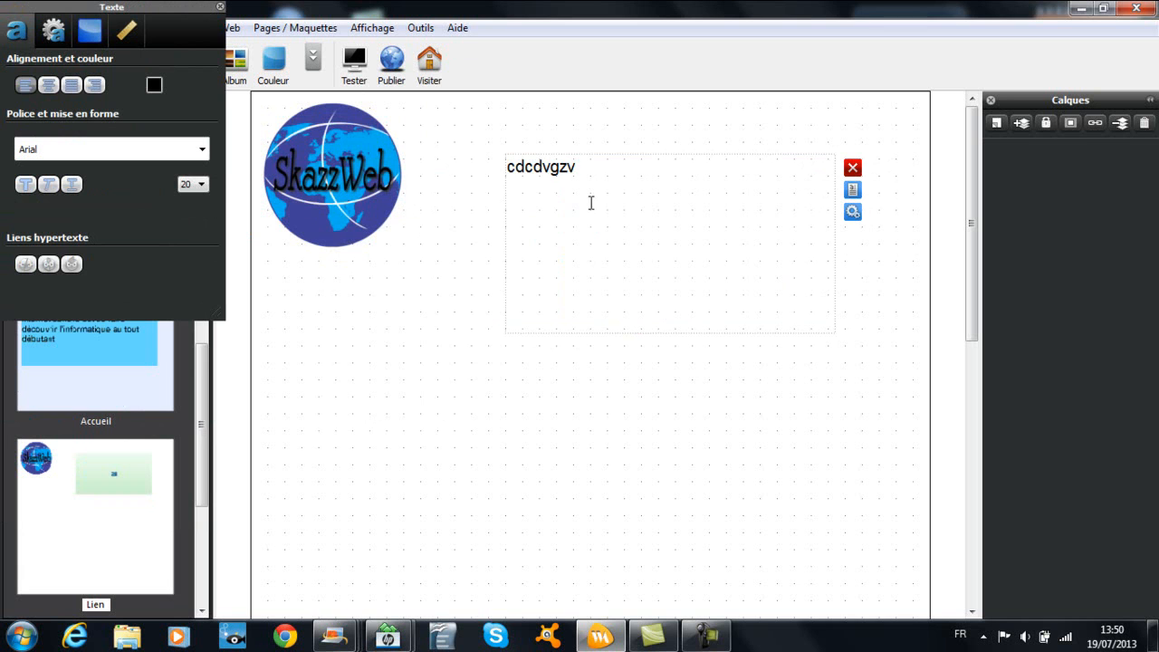
- Erase the sample text and delete the text element from the Lien page
{"action": "key", "text": "BackSpace"}
{"action": "key", "text": "BackSpace"}
{"action": "key", "text": "BackSpace"}
{"action": "key", "text": "BackSpace"}
{"action": "key", "text": "BackSpace"}
{"action": "key", "text": "BackSpace"}
{"action": "key", "text": "BackSpace"}
{"action": "key", "text": "BackSpace"}
{"action": "left_click", "coordinate": [220, 7]}
{"action": "left_click", "coordinate": [851, 169]}
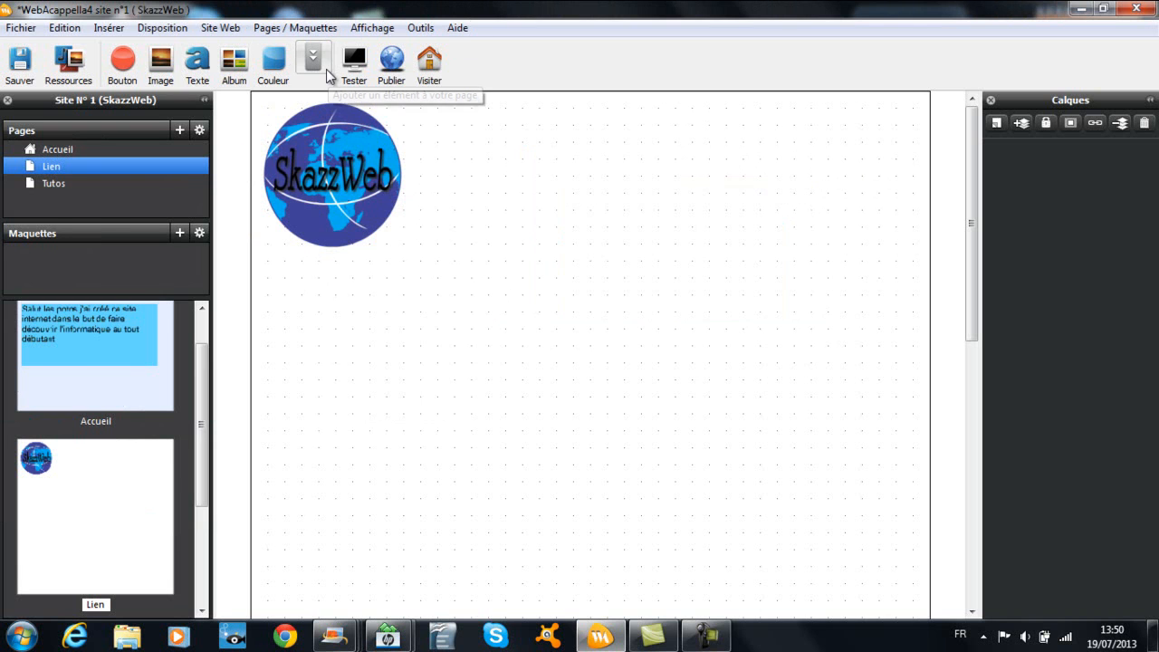
- Return to the Accueil page, saving the Lien changes, and move the welcome text block slightly lower
{"action": "left_click", "coordinate": [83, 150]}
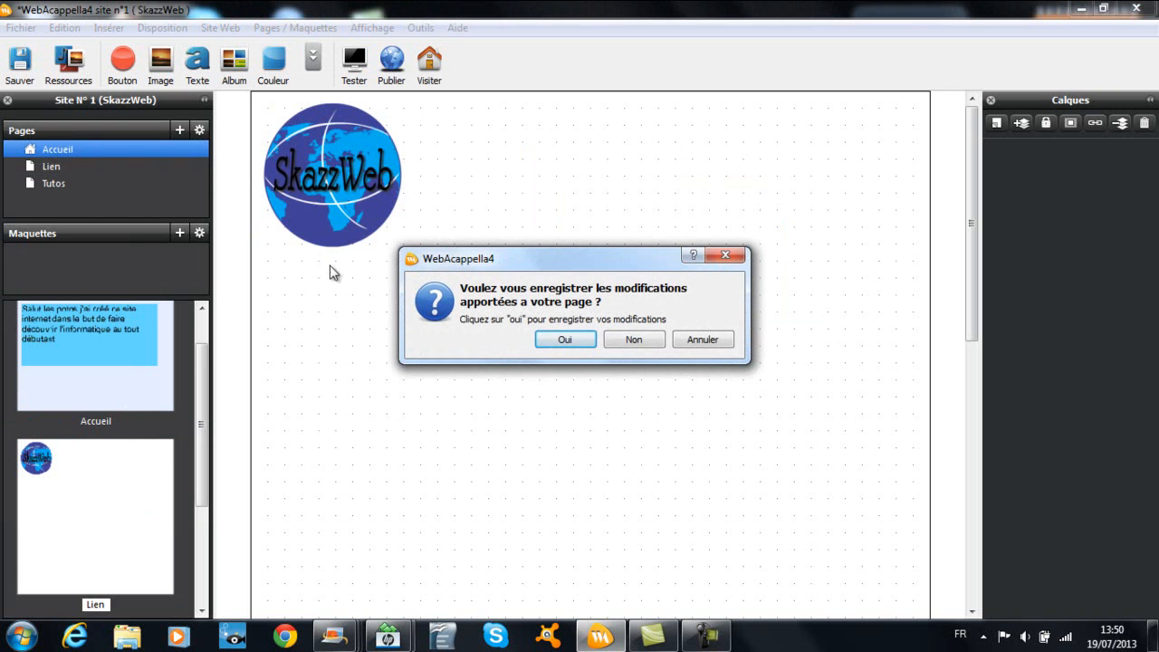
{"action": "left_click", "coordinate": [563, 342]}
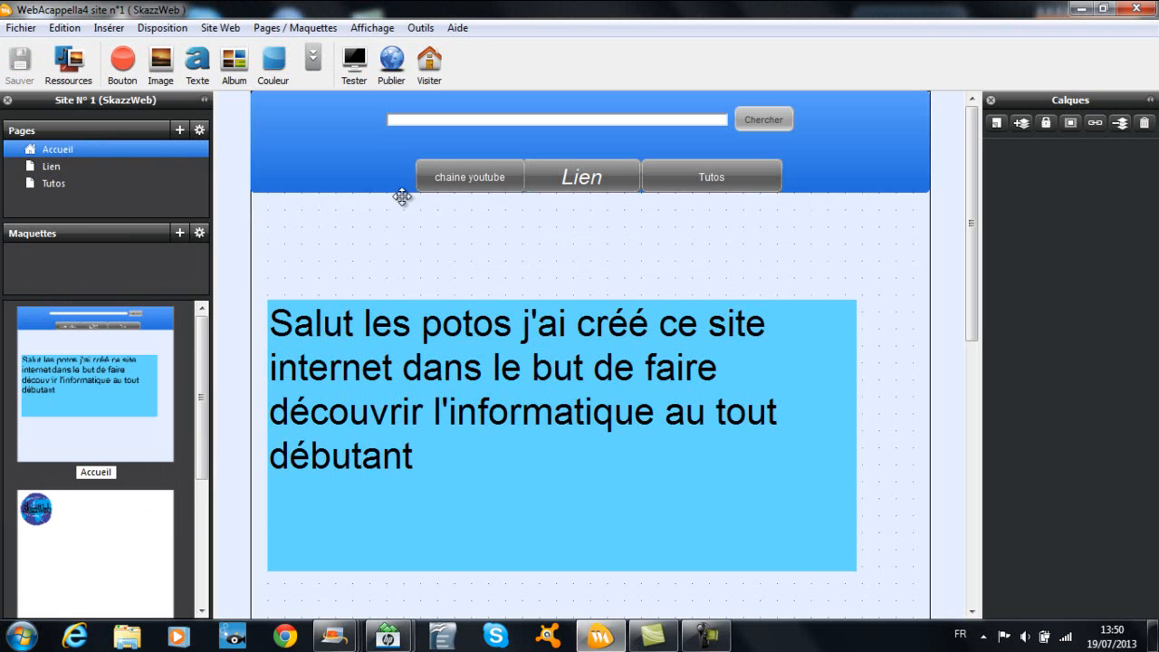
{"action": "left_click_drag", "start_coordinate": [388, 331], "coordinate": [384, 356]}
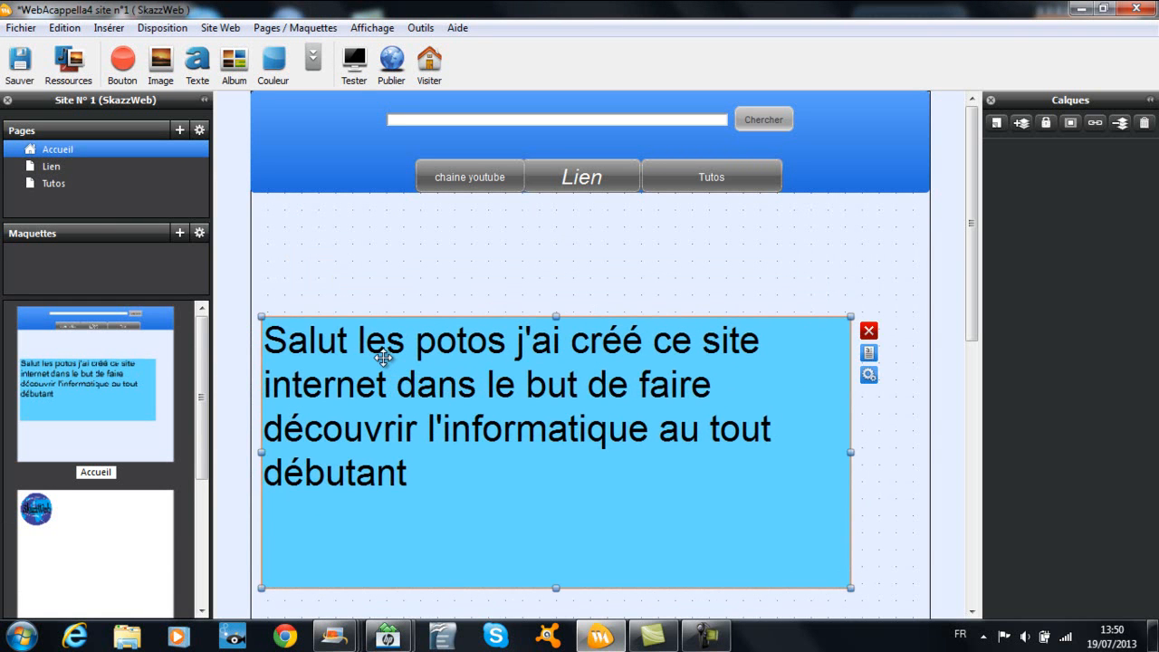
- Set the opacity of the blue header colour zone on the Accueil page to 67%
{"action": "left_click", "coordinate": [295, 116]}
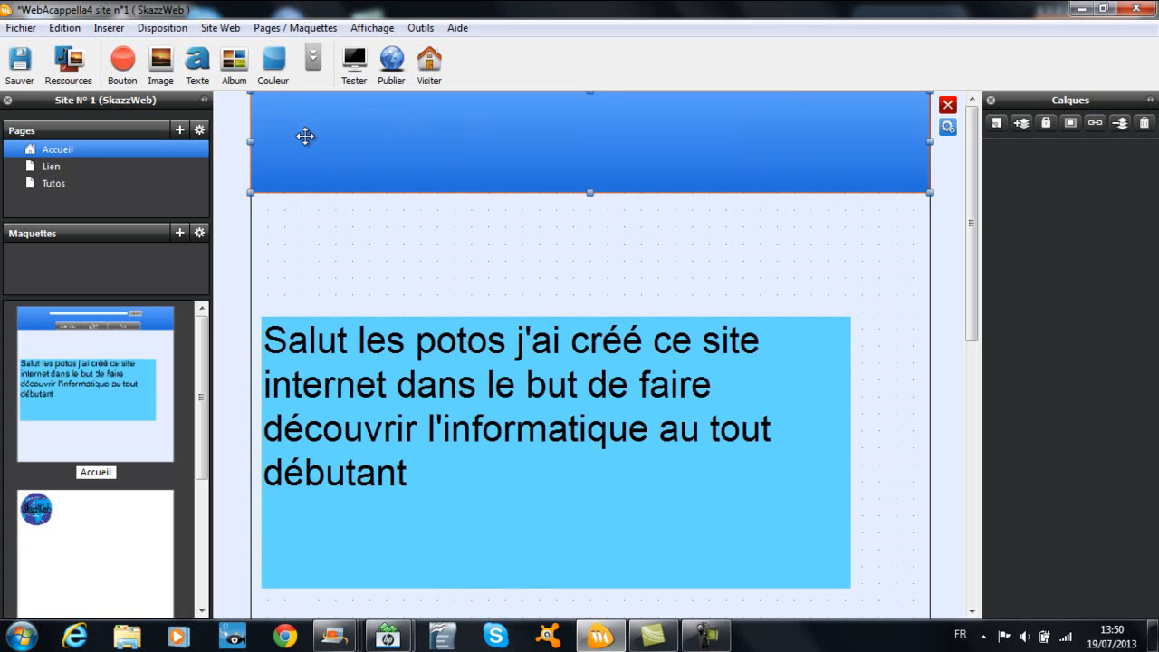
{"action": "right_click", "coordinate": [305, 136]}
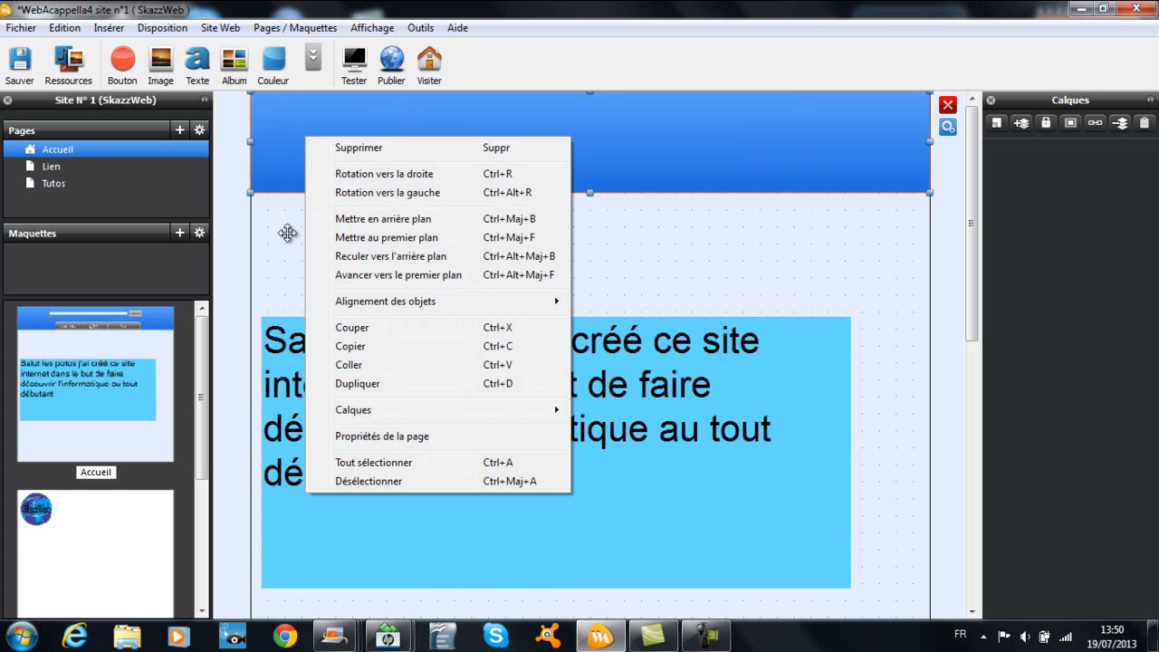
{"action": "left_click", "coordinate": [287, 233]}
{"action": "left_click", "coordinate": [309, 168]}
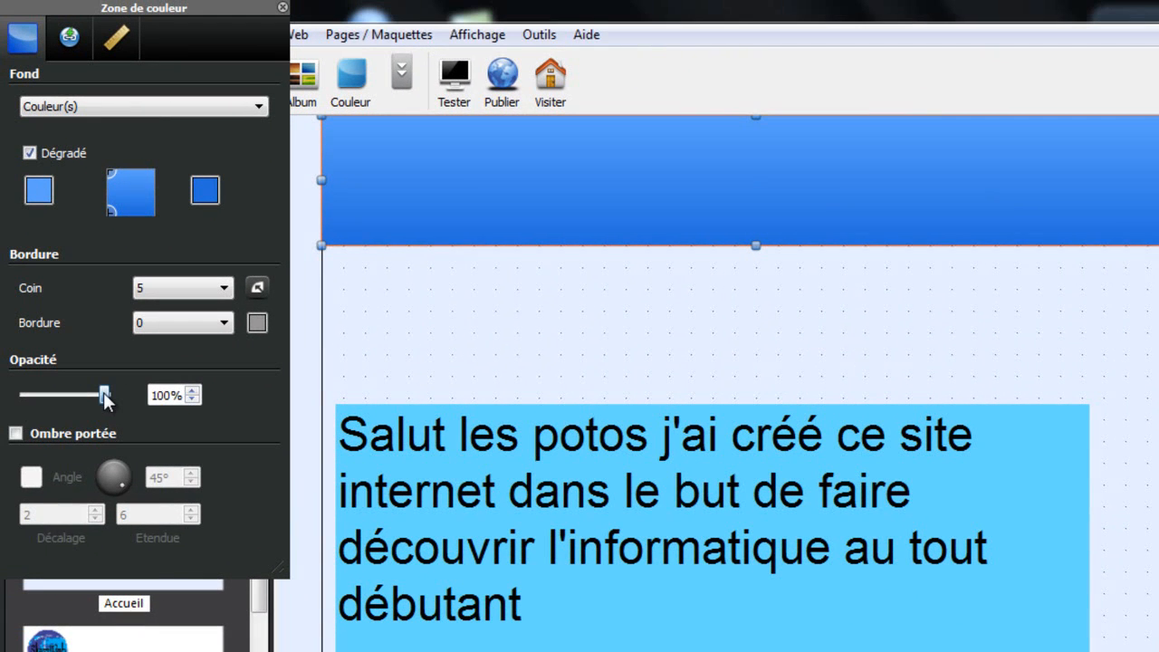
{"action": "left_click_drag", "start_coordinate": [107, 395], "coordinate": [77, 385]}
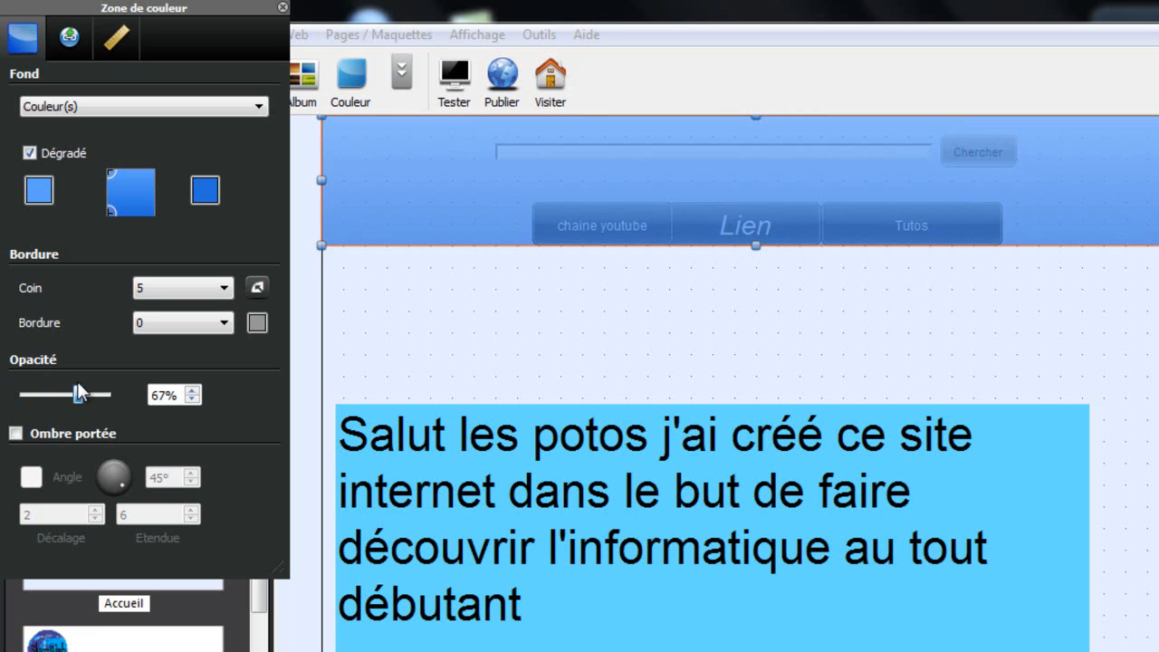
{"action": "left_click", "coordinate": [479, 323]}
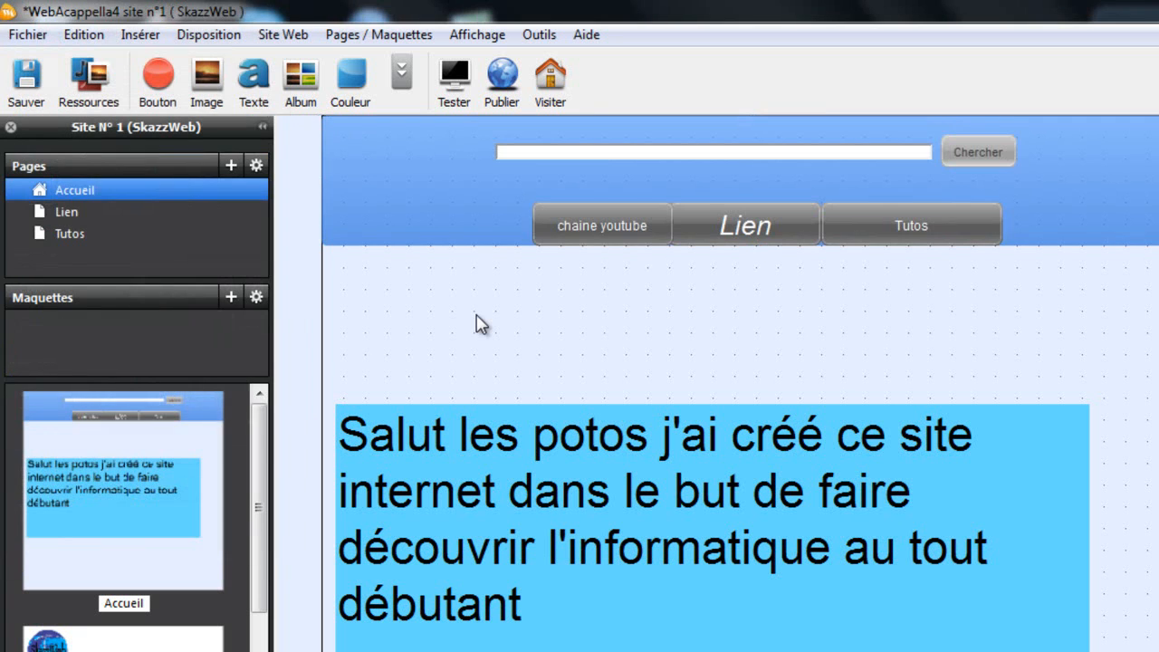
- Open the settings of the header colour zone on the Accueil page and review its size, link and background options
{"action": "left_click", "coordinate": [499, 173]}
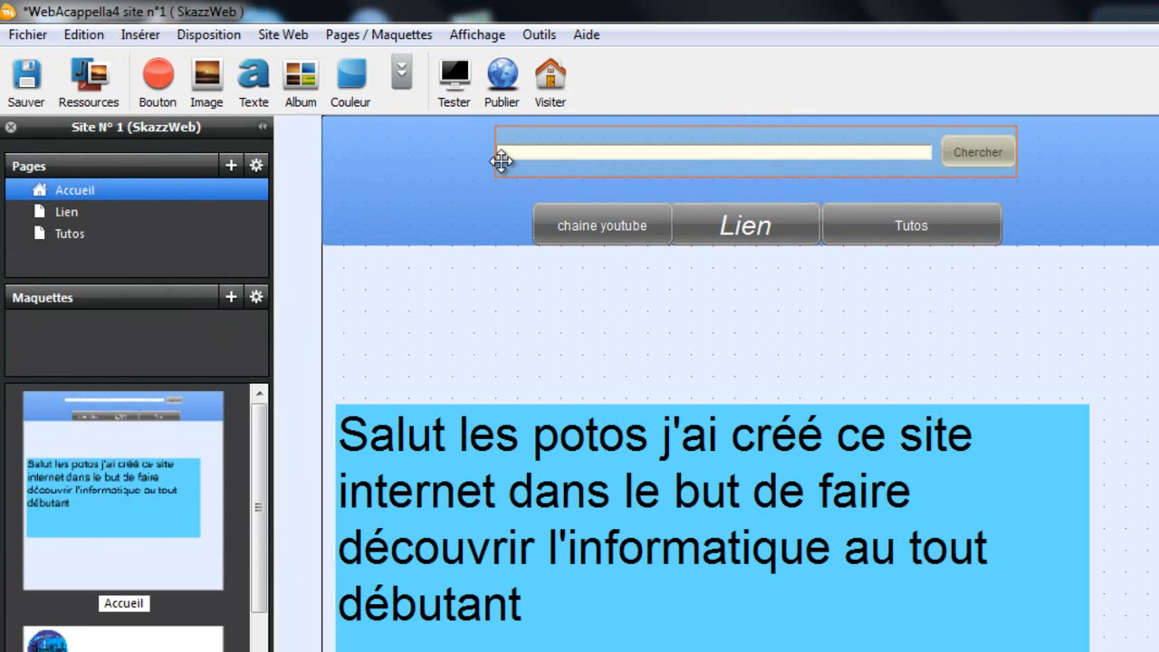
{"action": "left_click", "coordinate": [344, 308]}
{"action": "double_click", "coordinate": [375, 217]}
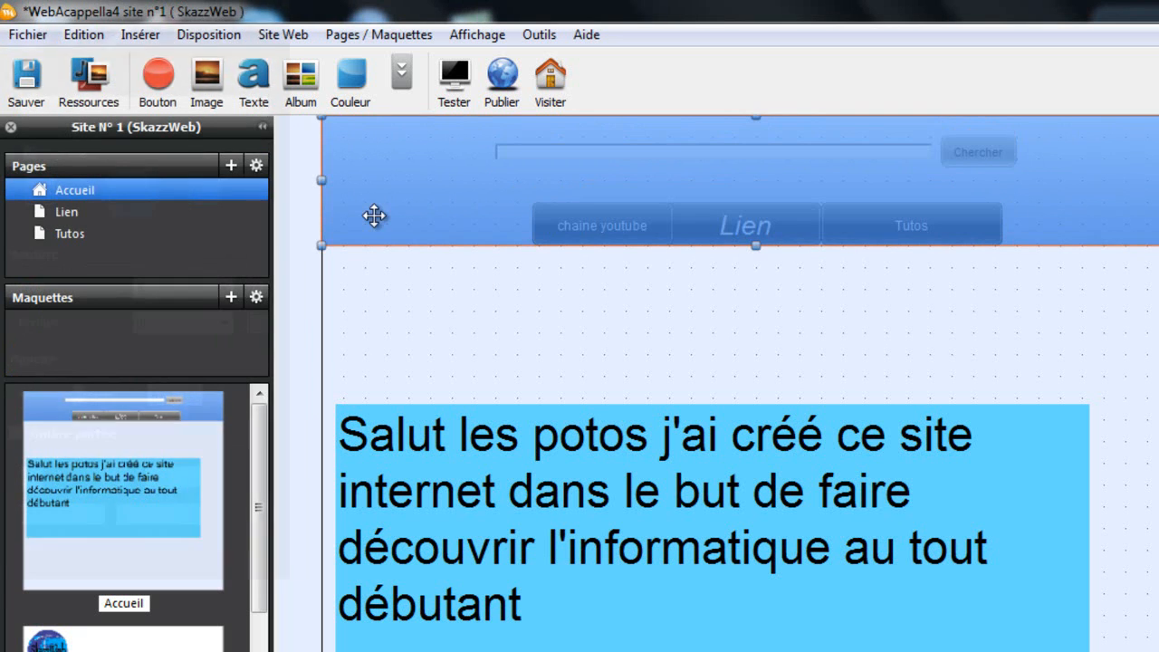
{"action": "left_click", "coordinate": [83, 34]}
{"action": "left_click", "coordinate": [121, 35]}
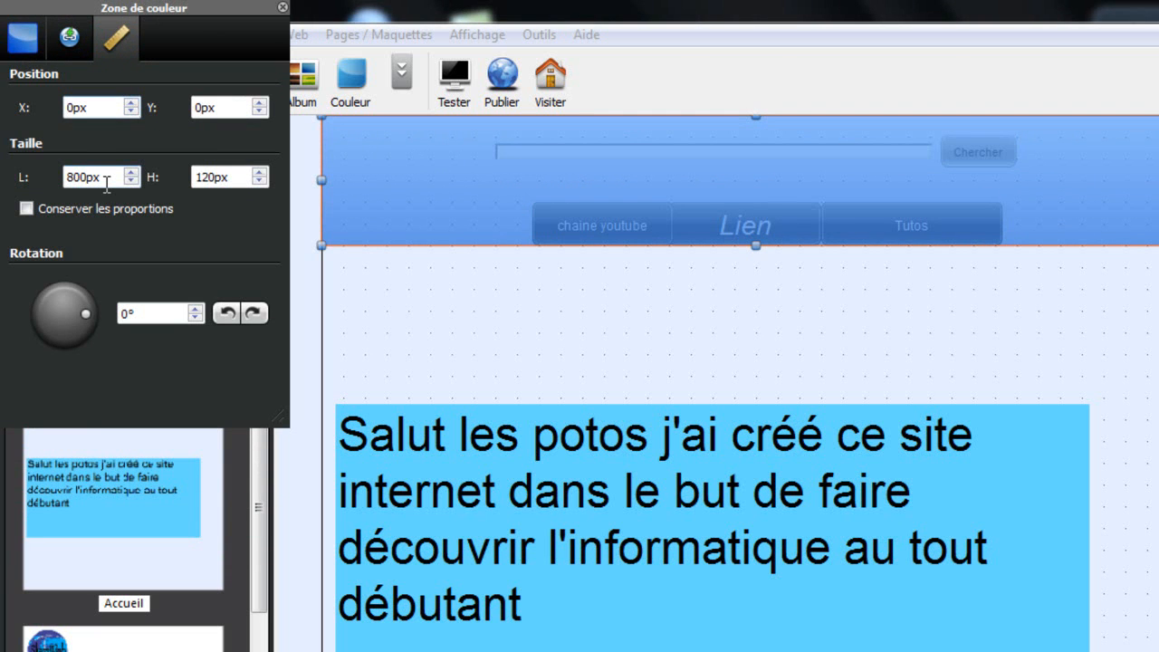
{"action": "left_click", "coordinate": [70, 36]}
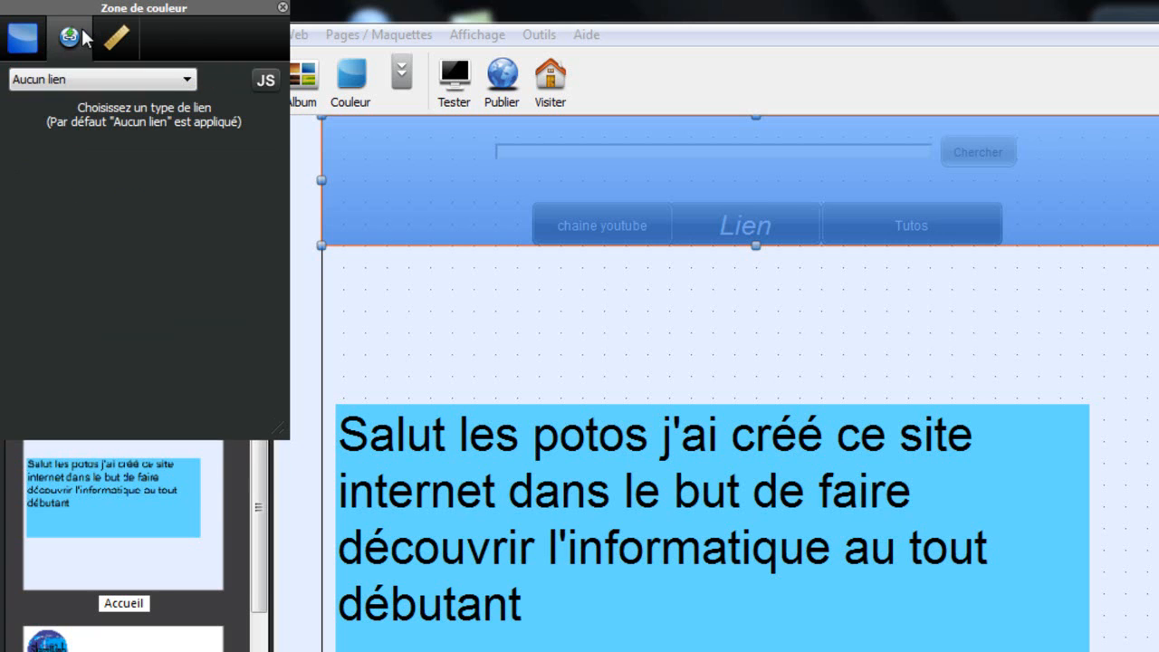
{"action": "left_click", "coordinate": [23, 36]}
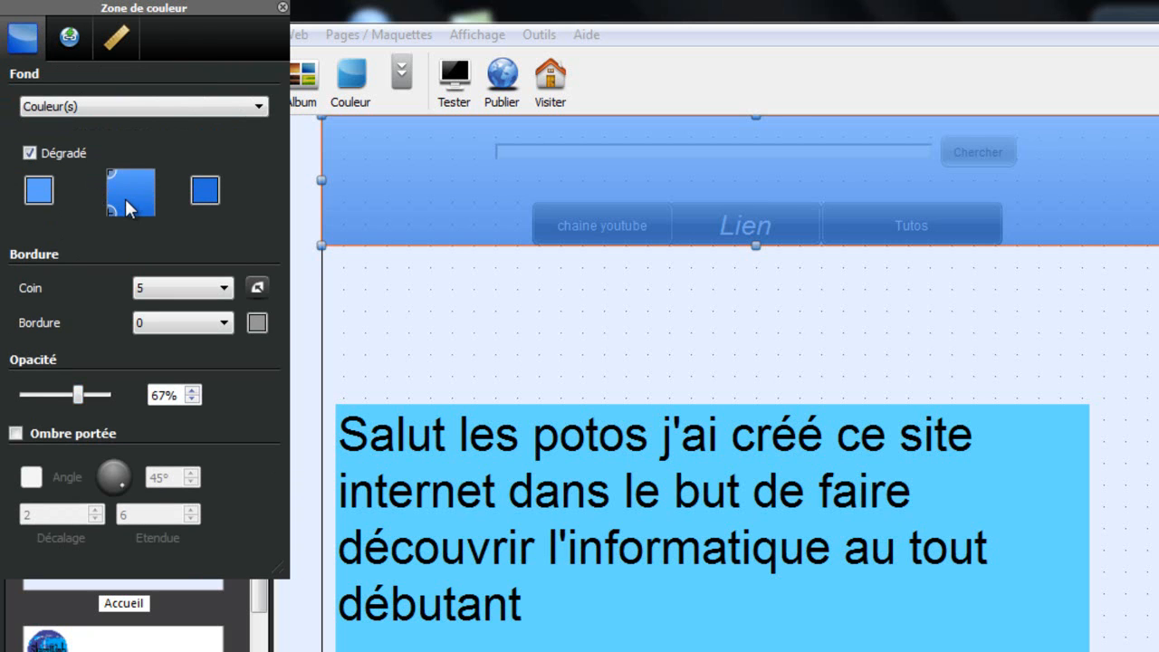
- Change the first gradient colour of the header colour zone from the palette, ending on light green
{"action": "left_click", "coordinate": [39, 190]}
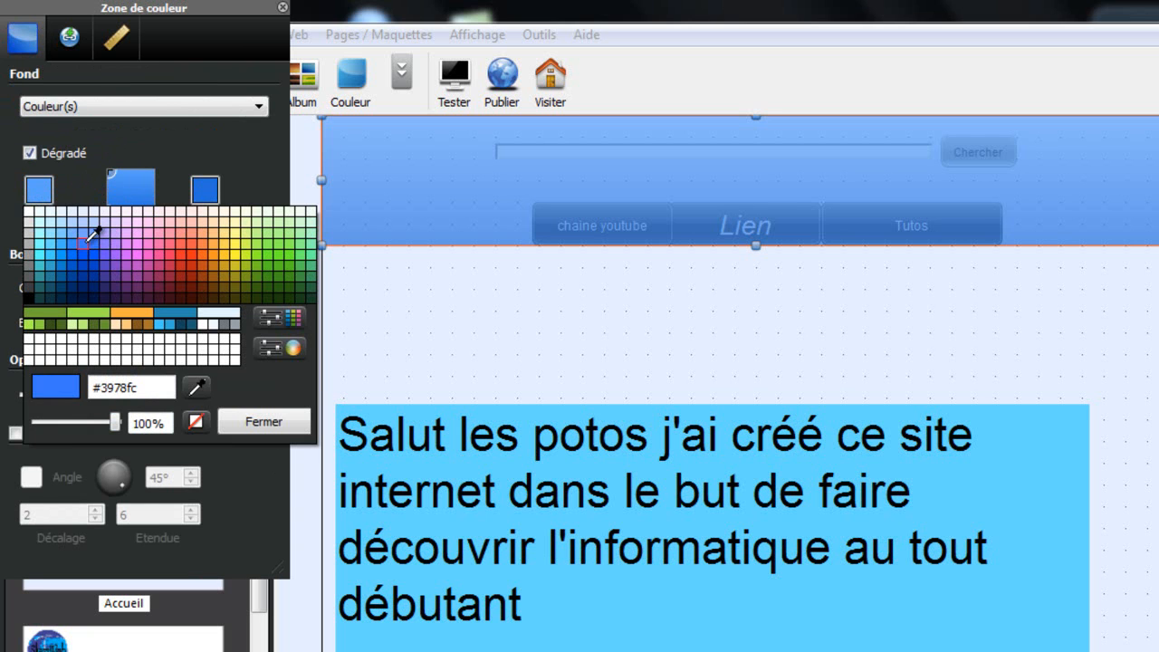
{"action": "left_click", "coordinate": [86, 239]}
{"action": "left_click", "coordinate": [51, 192]}
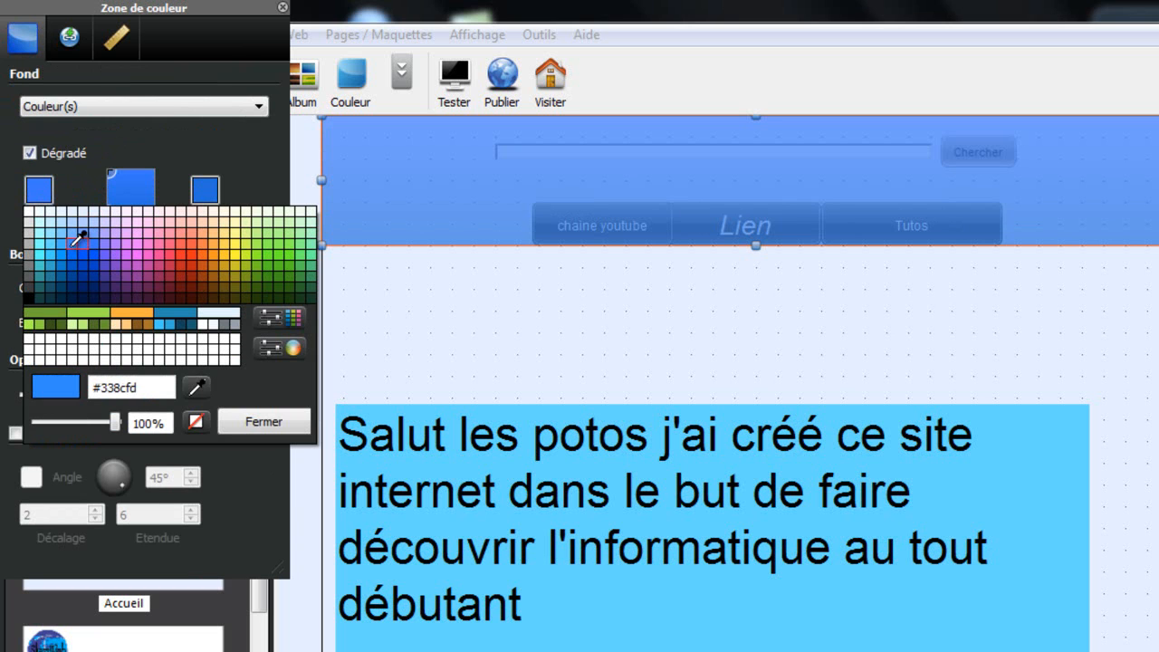
{"action": "left_click", "coordinate": [97, 308]}
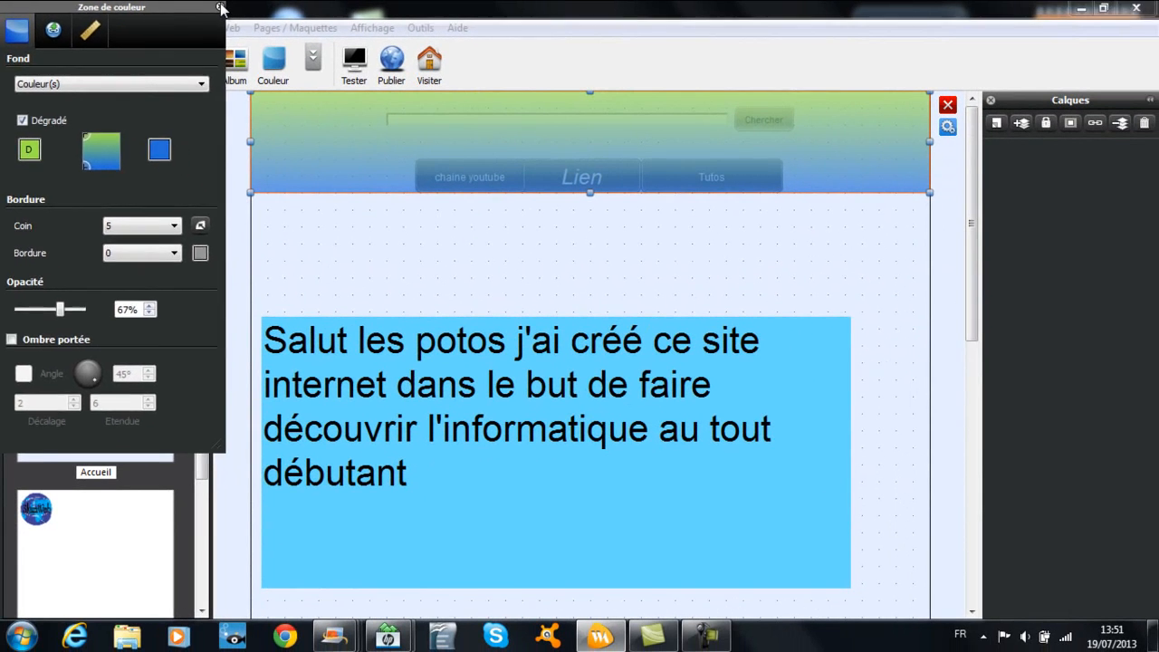
{"action": "left_click", "coordinate": [285, 9]}
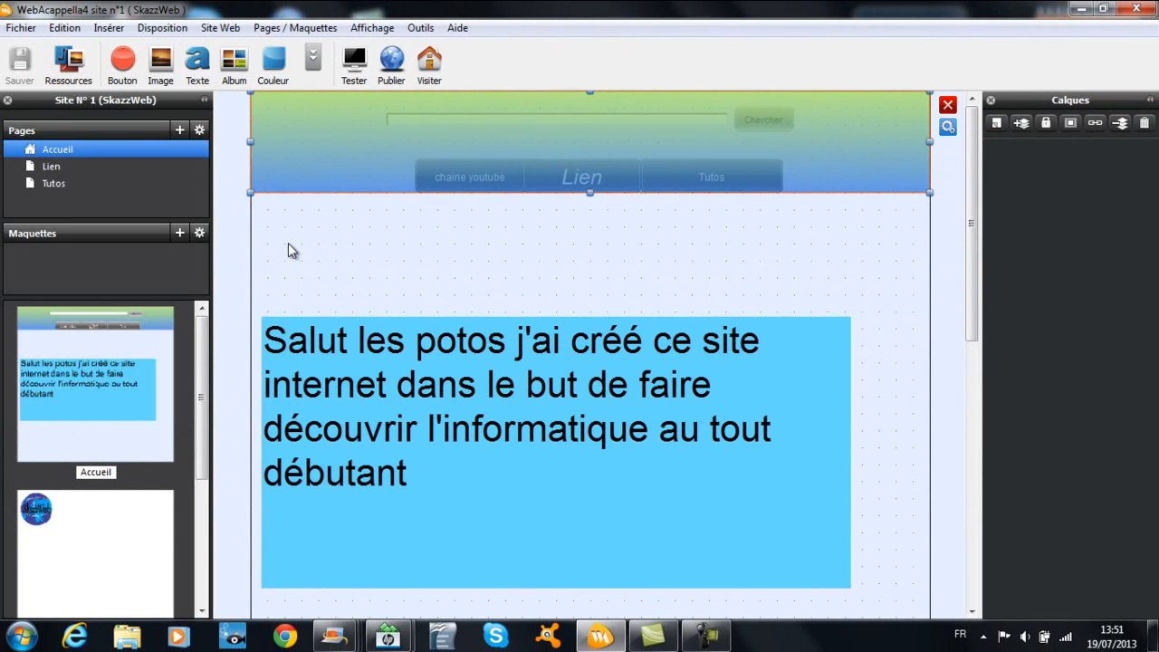
{"action": "left_click", "coordinate": [285, 229]}
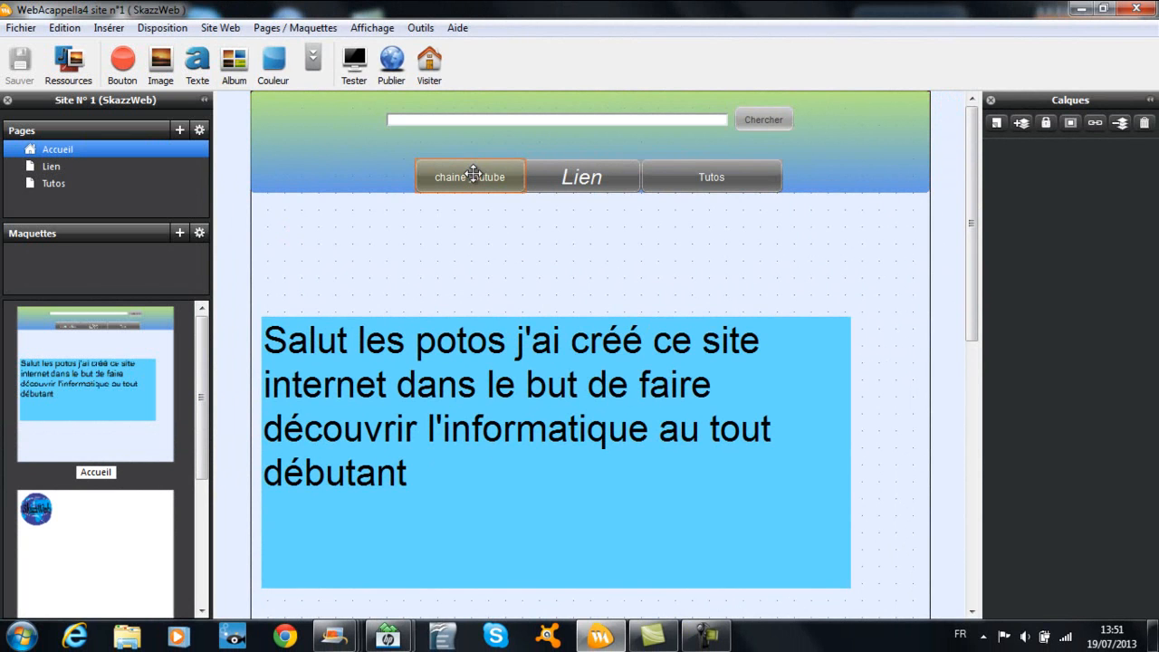
- Switch to editing the Lien page
{"action": "scroll", "coordinate": [407, 292], "scroll_direction": "down", "scroll_amount": 4}
{"action": "scroll", "coordinate": [407, 293], "scroll_direction": "up", "scroll_amount": 4}
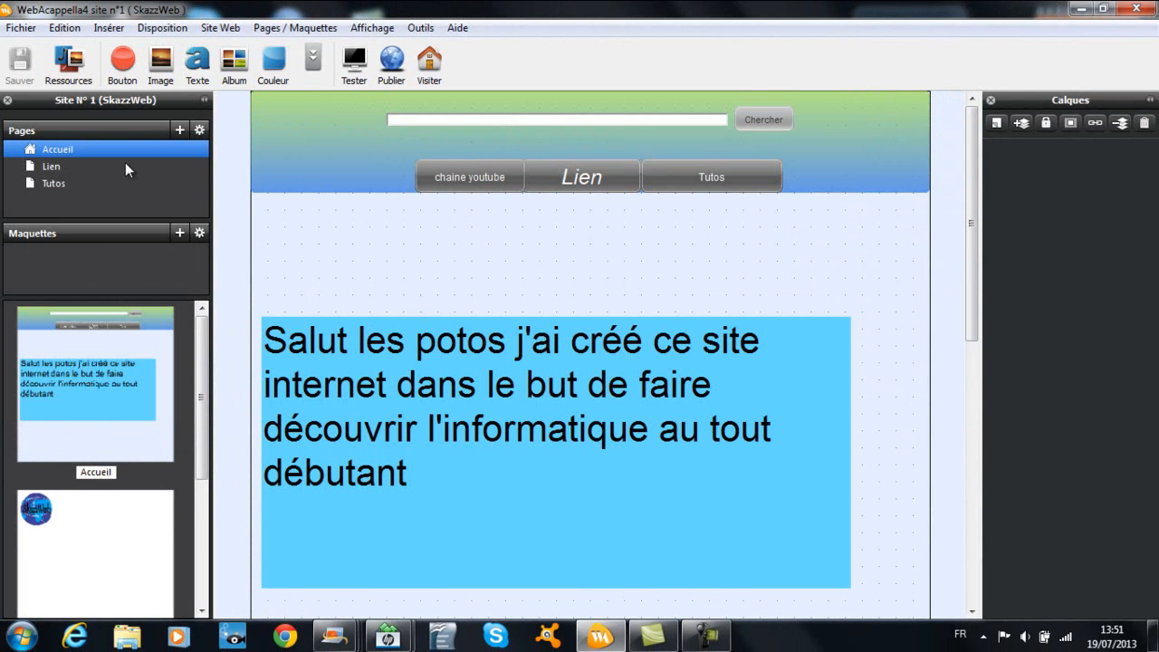
{"action": "left_click", "coordinate": [59, 166]}
{"action": "left_click", "coordinate": [308, 163]}
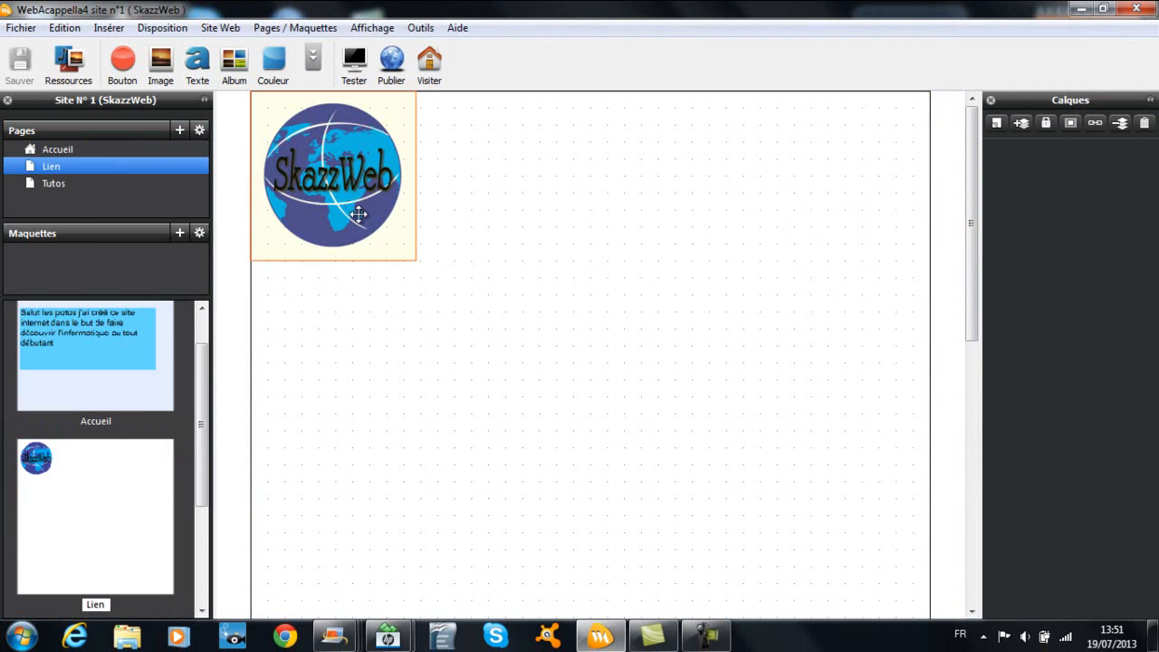
- Insert a photo album on the Lien page, place it over the logo's lower edge and open its settings
{"action": "left_click", "coordinate": [312, 60]}
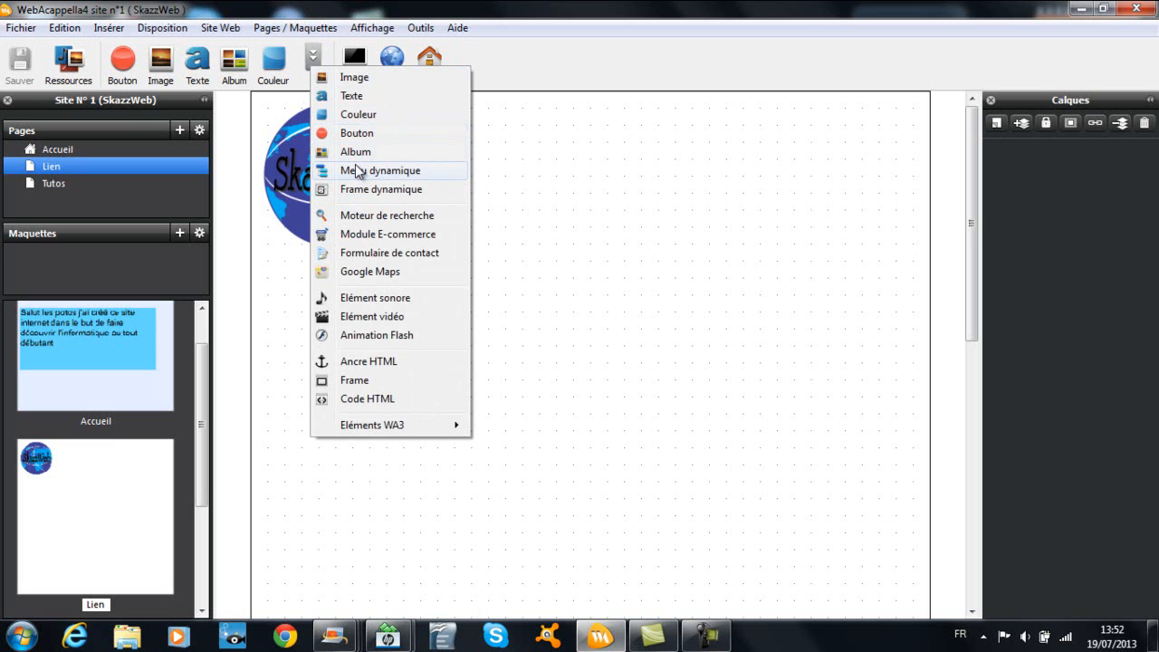
{"action": "left_click", "coordinate": [359, 152]}
{"action": "left_click_drag", "start_coordinate": [476, 220], "coordinate": [510, 327]}
{"action": "left_click", "coordinate": [667, 264]}
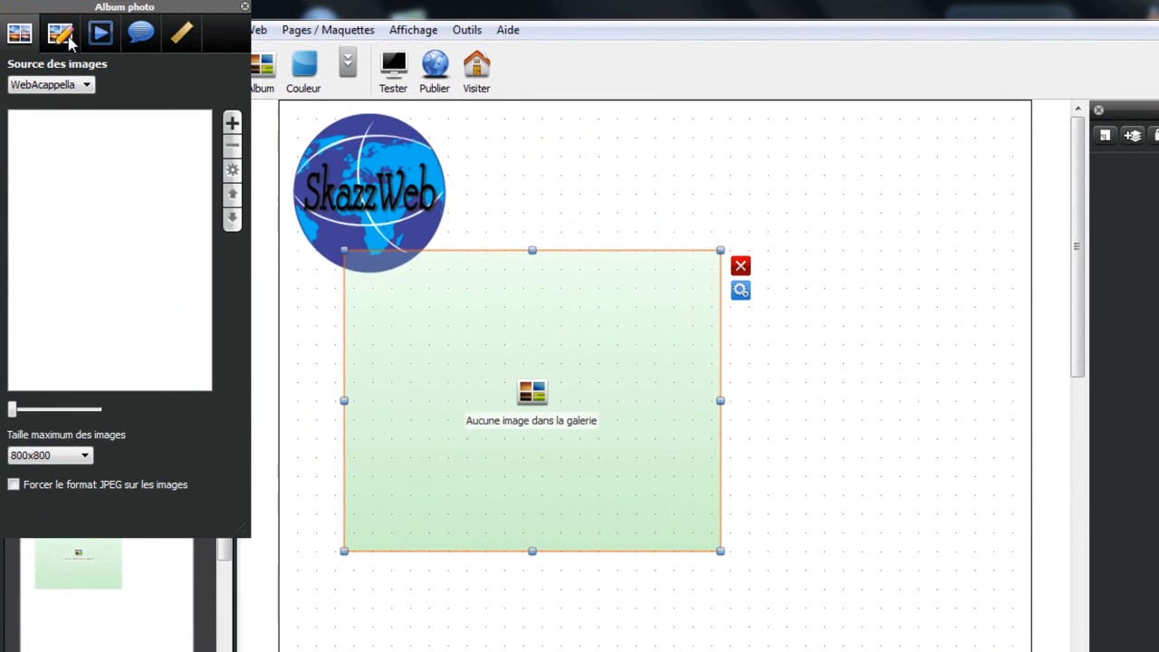
- Review the photo album's image source, album type and comment settings, and delete the album from the Lien page
{"action": "left_click", "coordinate": [70, 40]}
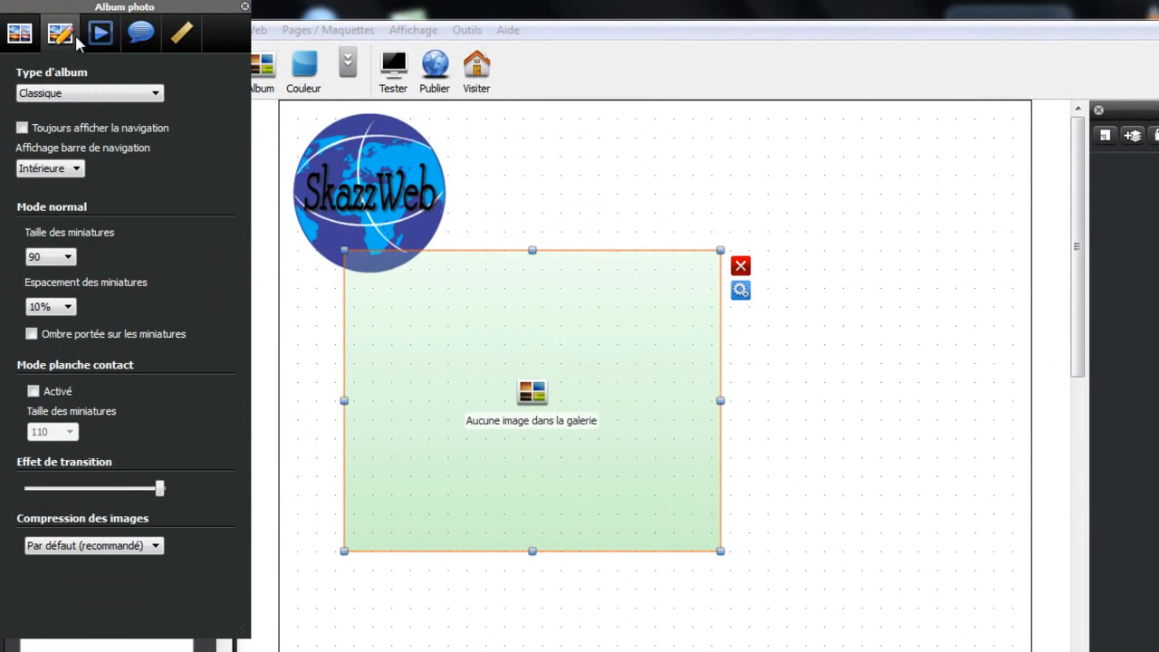
{"action": "left_click", "coordinate": [25, 36]}
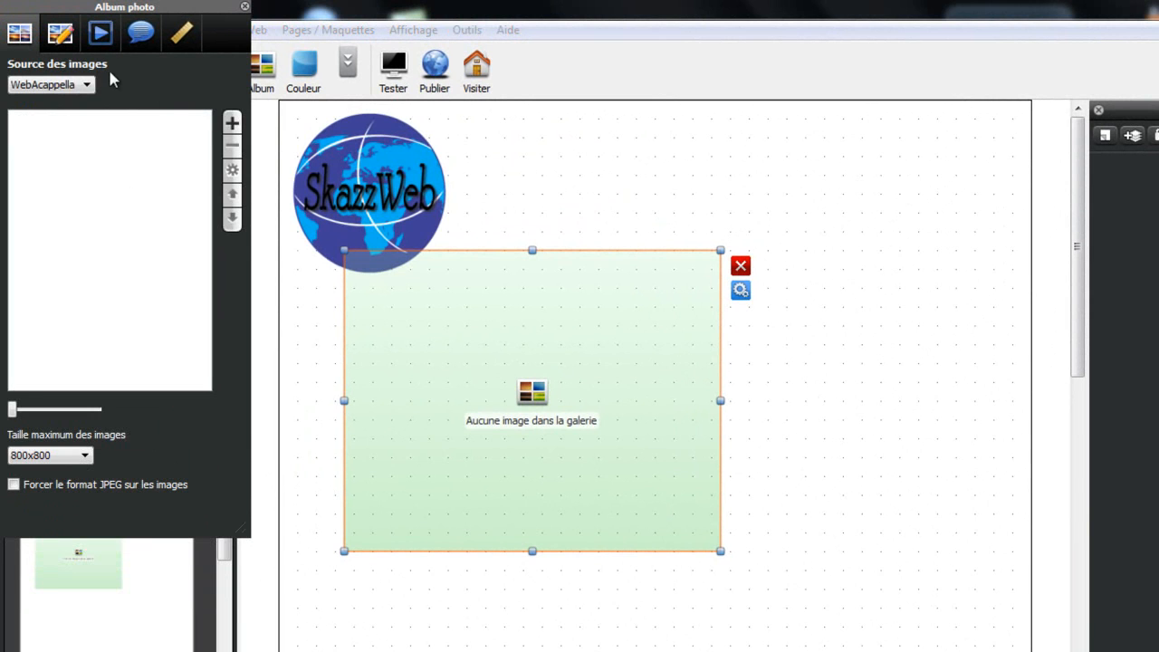
{"action": "left_click", "coordinate": [99, 34]}
{"action": "left_click", "coordinate": [60, 34]}
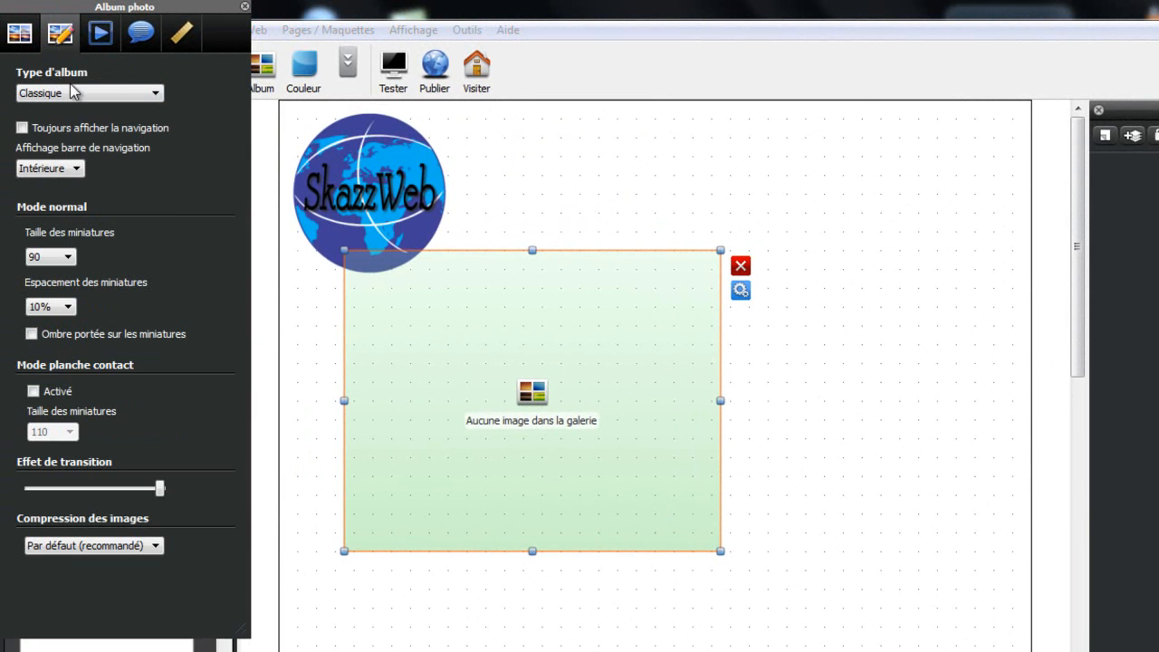
{"action": "left_click_drag", "start_coordinate": [137, 7], "coordinate": [129, 20]}
{"action": "left_click", "coordinate": [133, 49]}
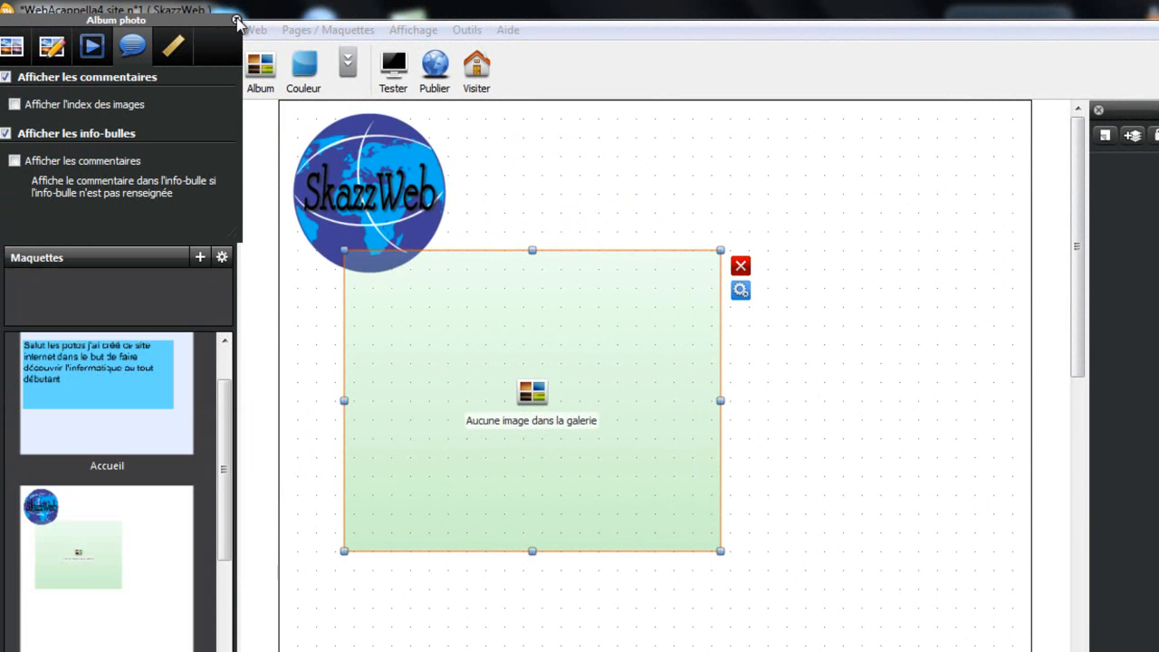
{"action": "left_click", "coordinate": [237, 20]}
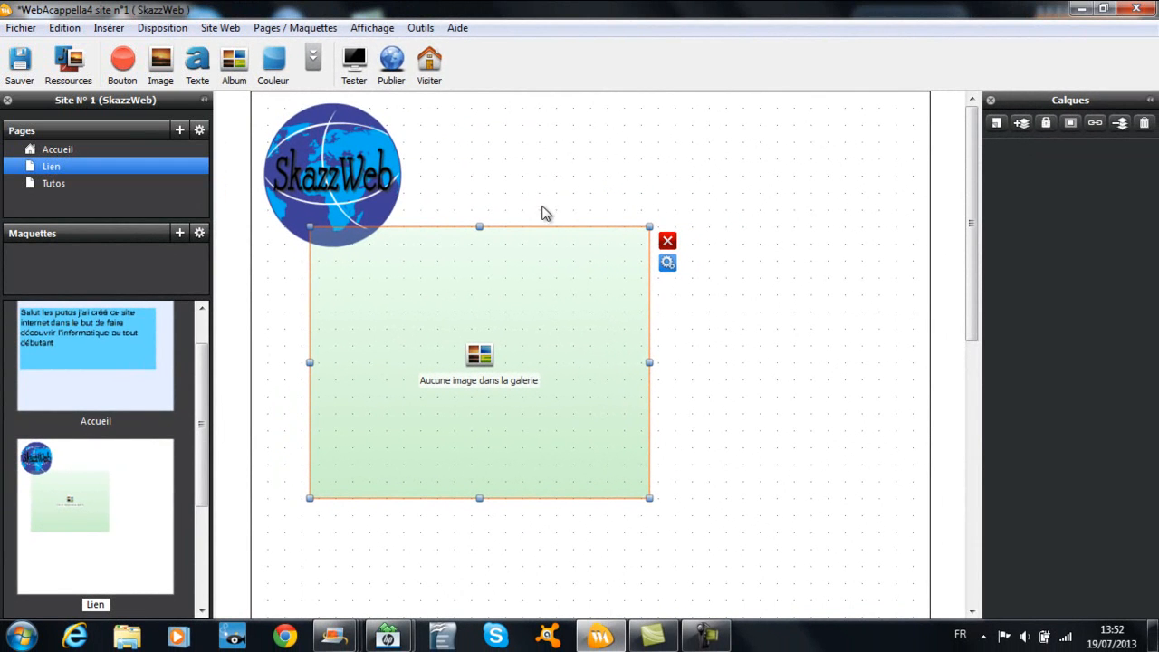
{"action": "left_click", "coordinate": [668, 241]}
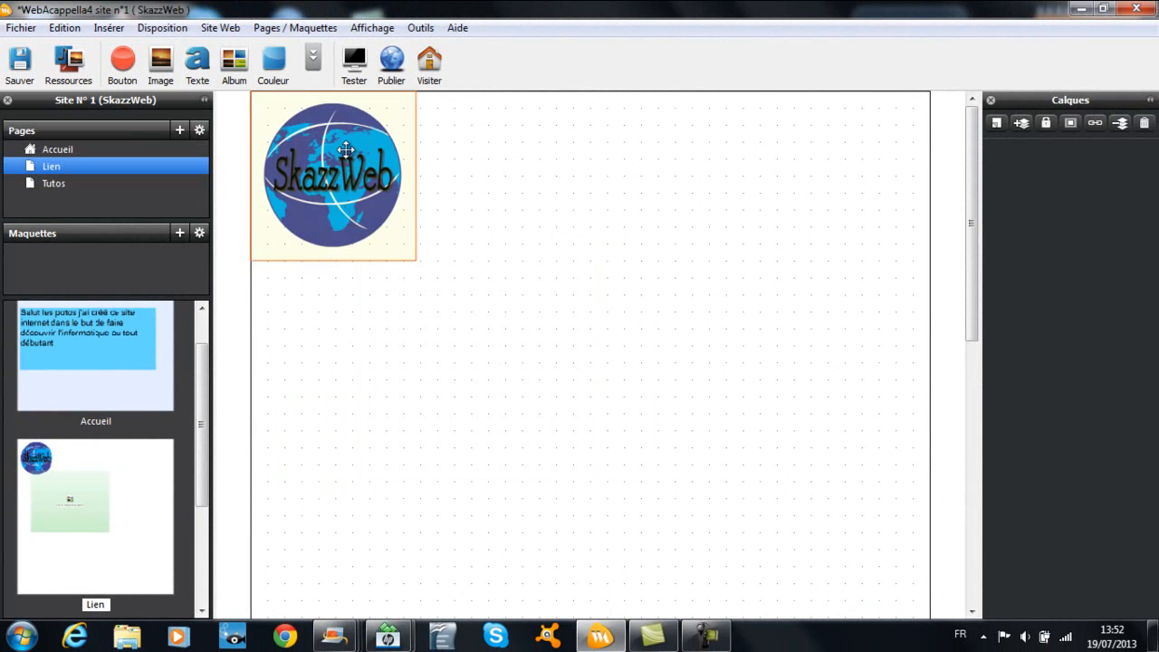
- Insert a dynamic menu on the Lien page and place it beside the lower part of the logo
{"action": "left_click", "coordinate": [314, 63]}
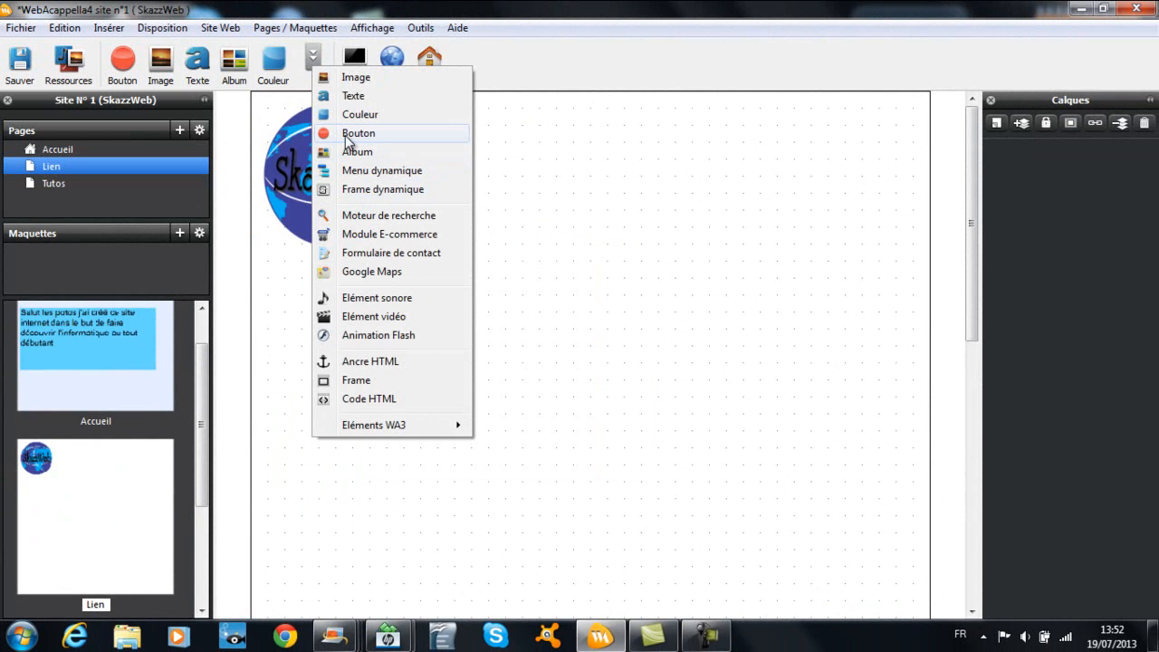
{"action": "left_click", "coordinate": [355, 173]}
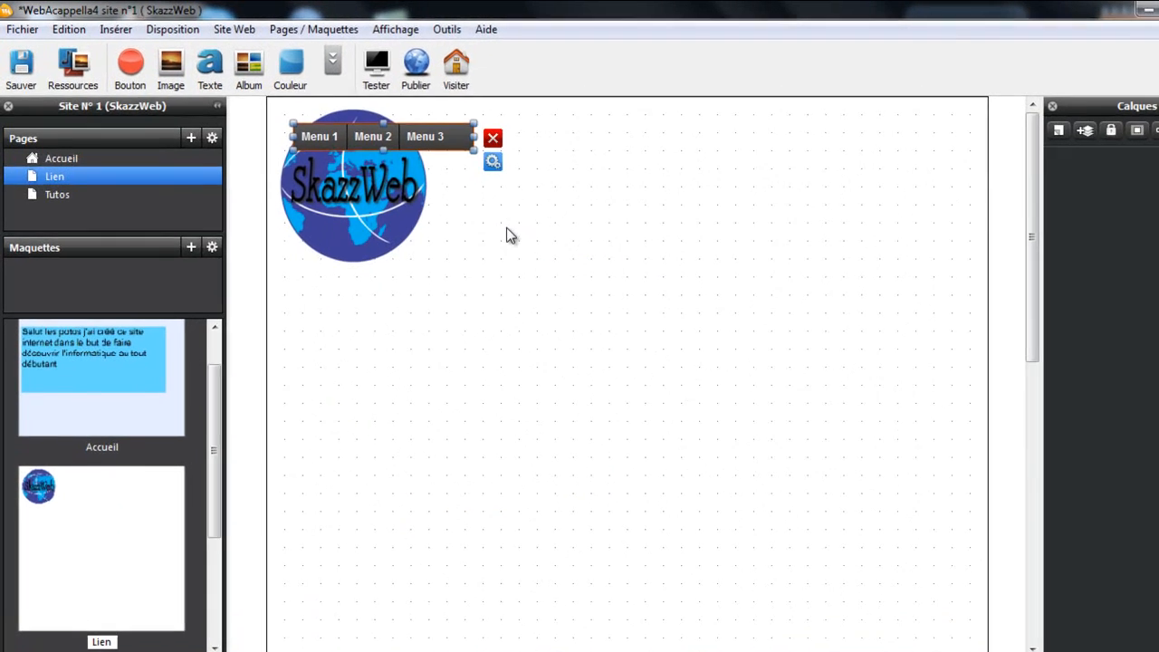
{"action": "left_click_drag", "start_coordinate": [435, 131], "coordinate": [555, 214]}
- Link the dynamic menu's Sous-menu 1 entry under Menu 1 to the site's Accueil page and save the site
{"action": "left_click", "coordinate": [779, 305]}
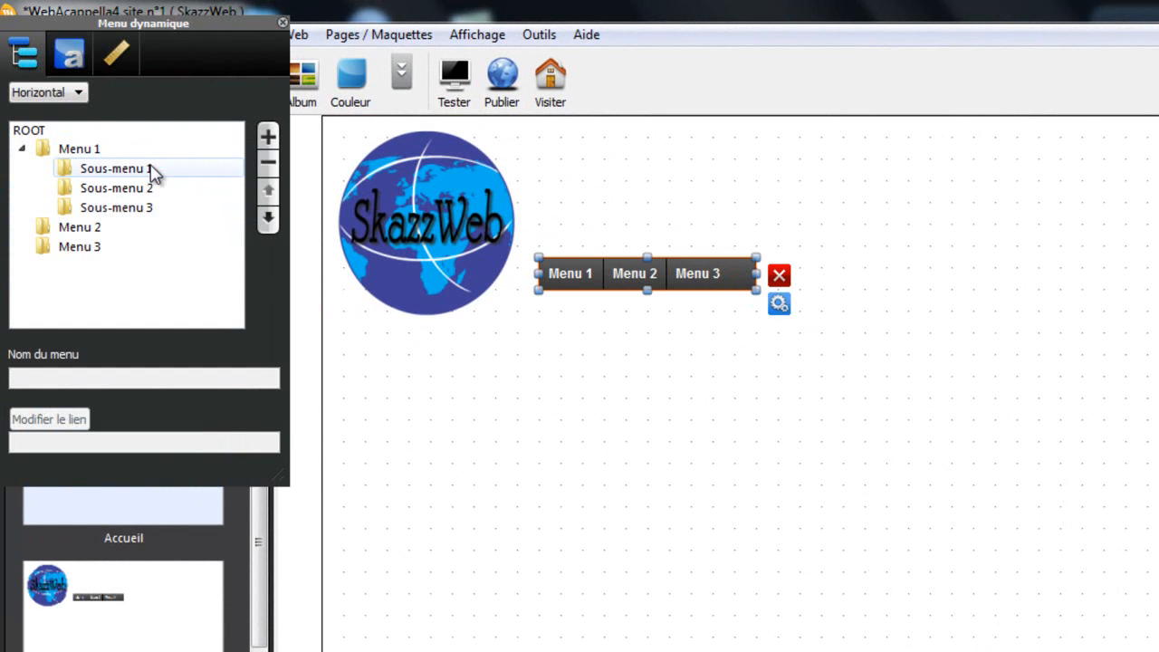
{"action": "left_click", "coordinate": [111, 152]}
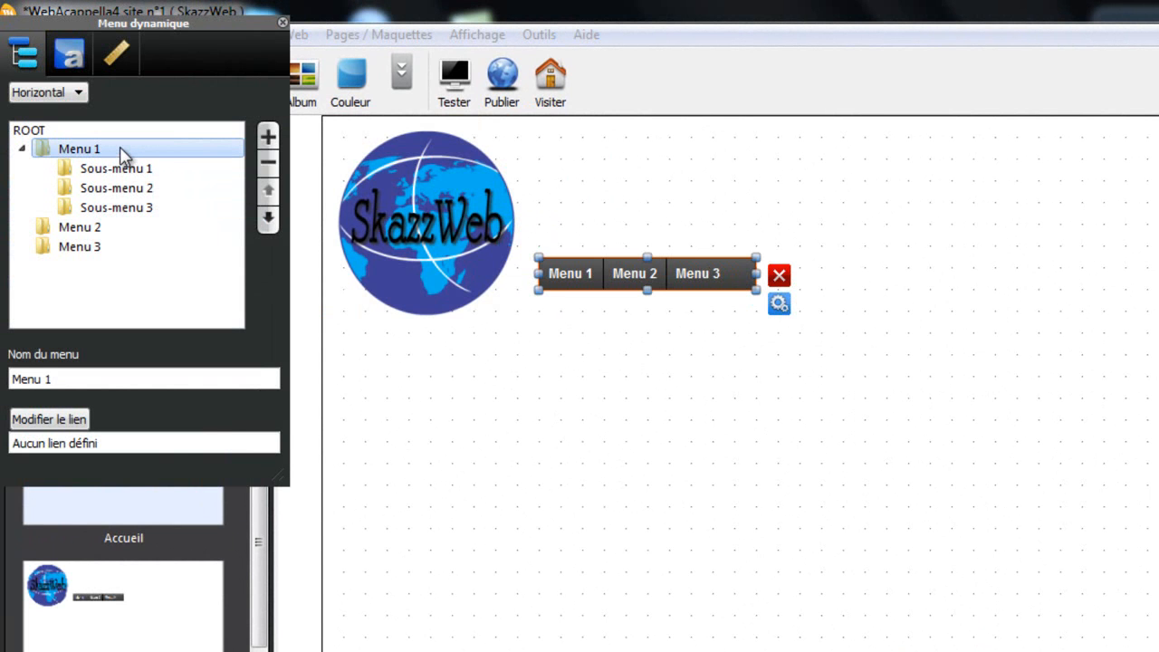
{"action": "left_click", "coordinate": [95, 169]}
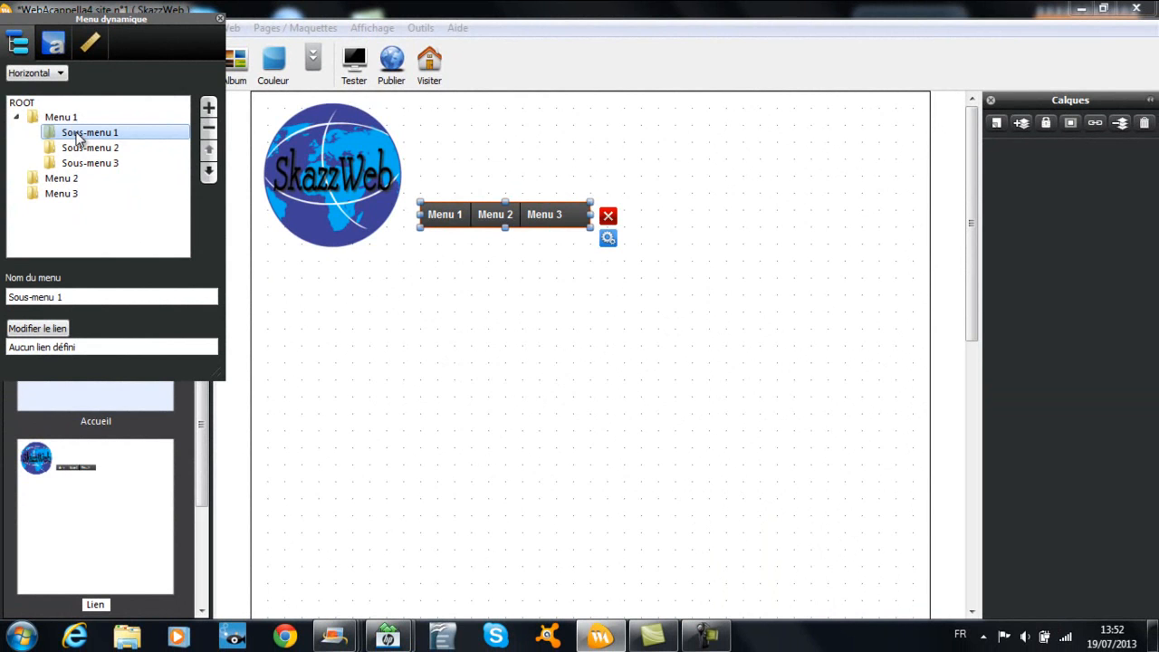
{"action": "double_click", "coordinate": [79, 136]}
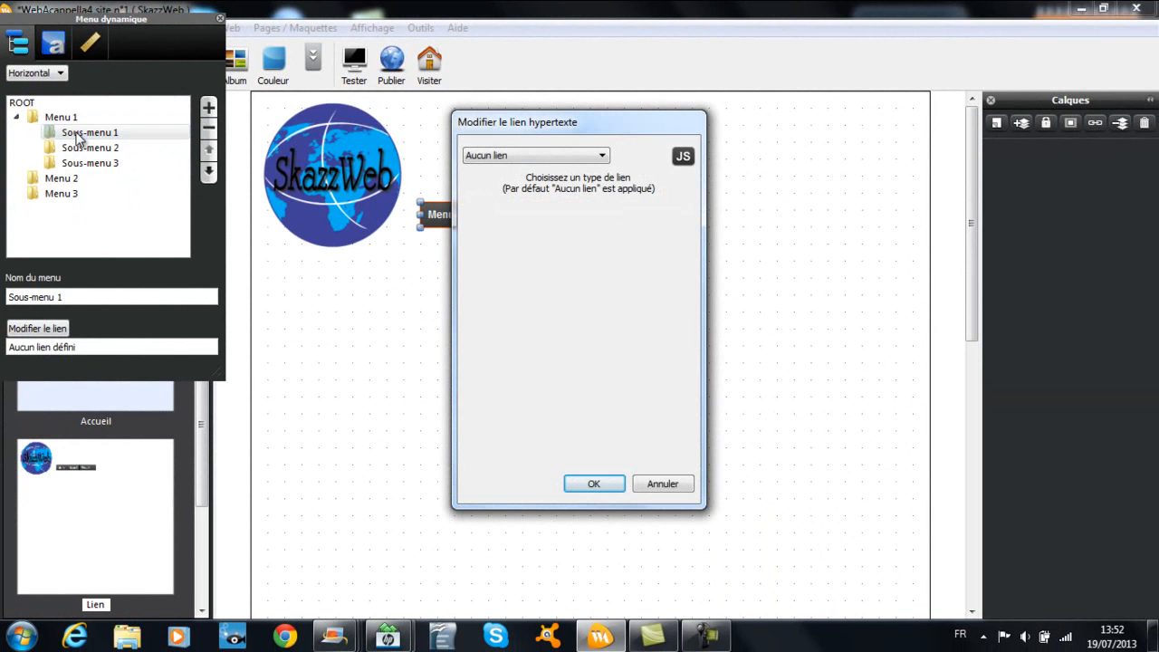
{"action": "left_click", "coordinate": [570, 159]}
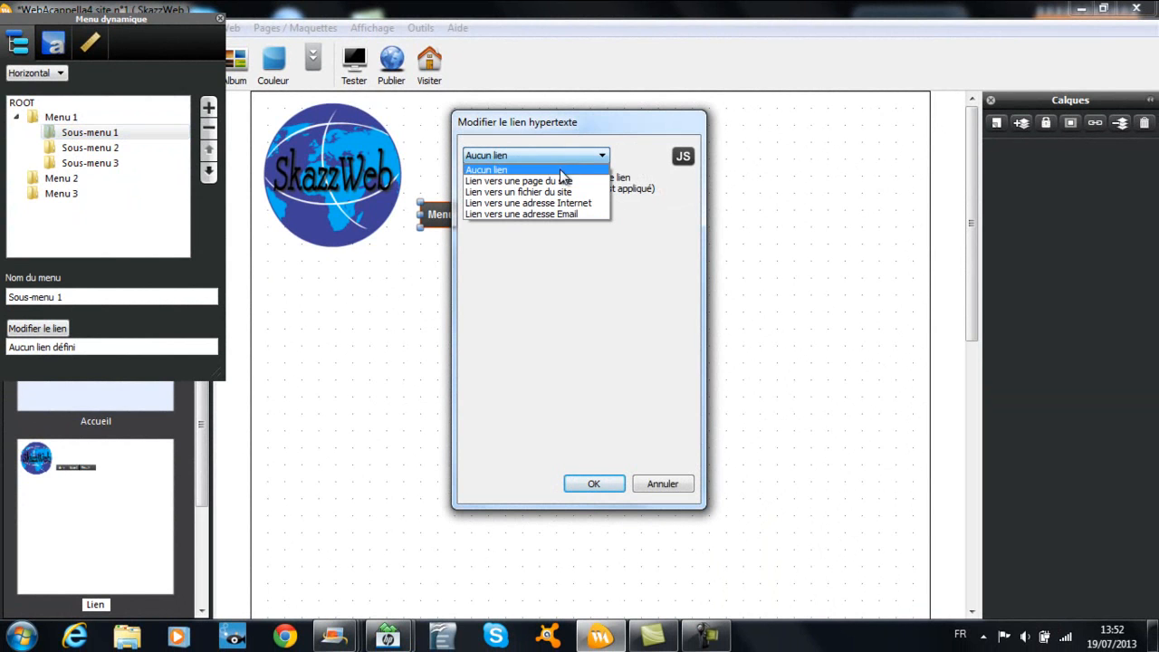
{"action": "left_click", "coordinate": [556, 182]}
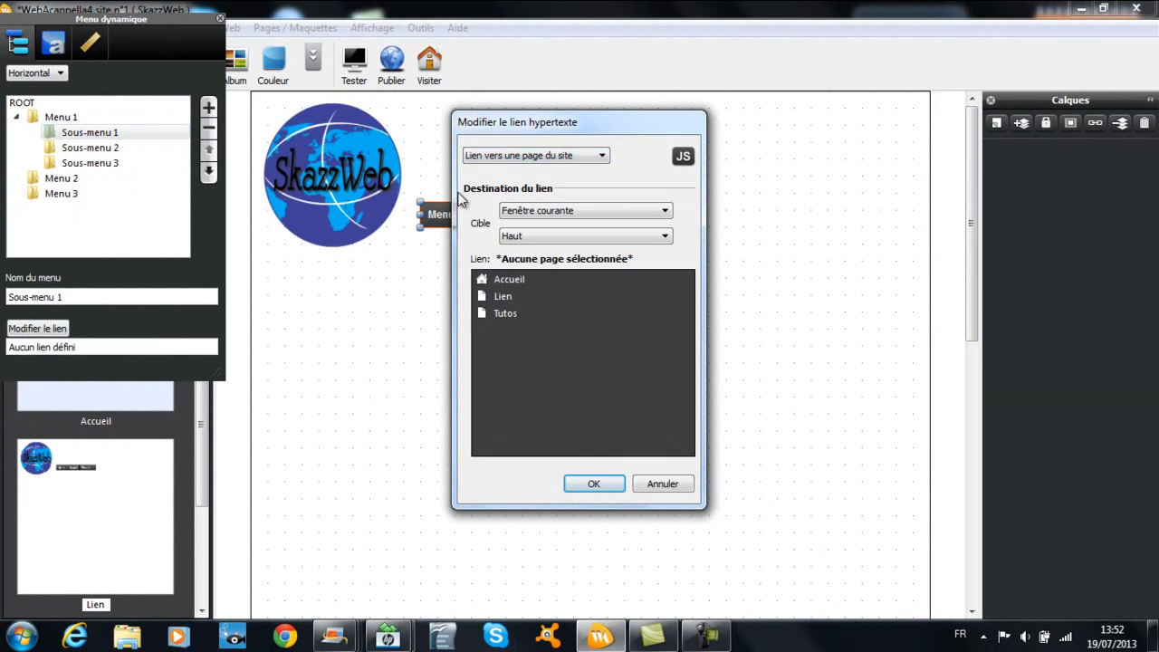
{"action": "left_click", "coordinate": [507, 281]}
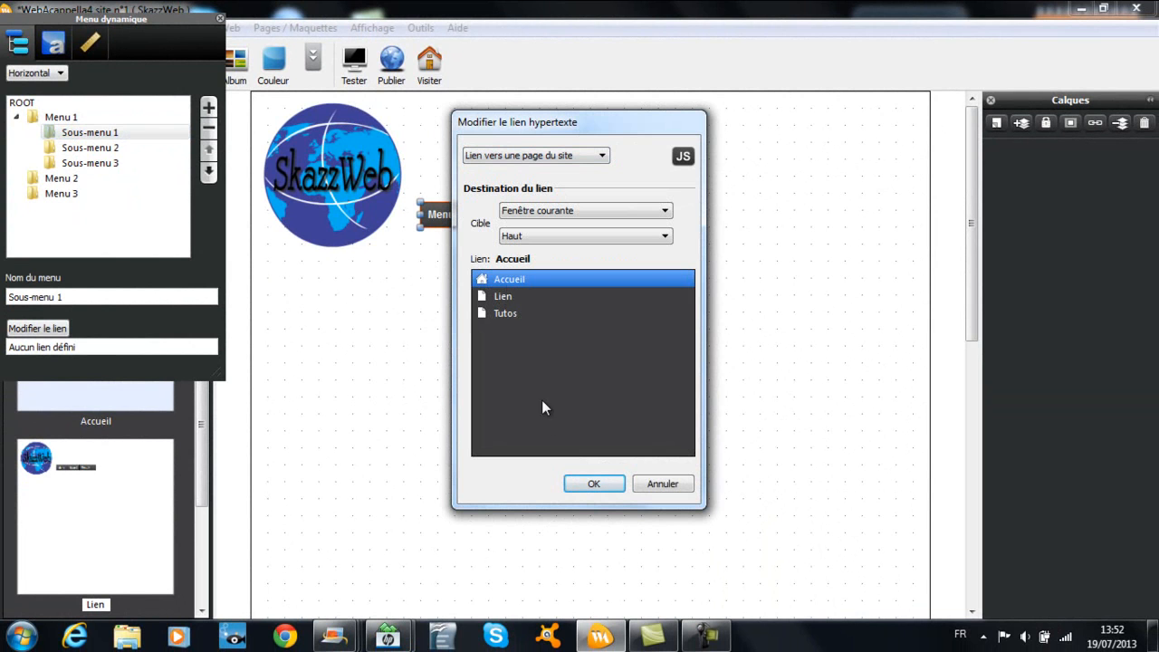
{"action": "left_click", "coordinate": [594, 485]}
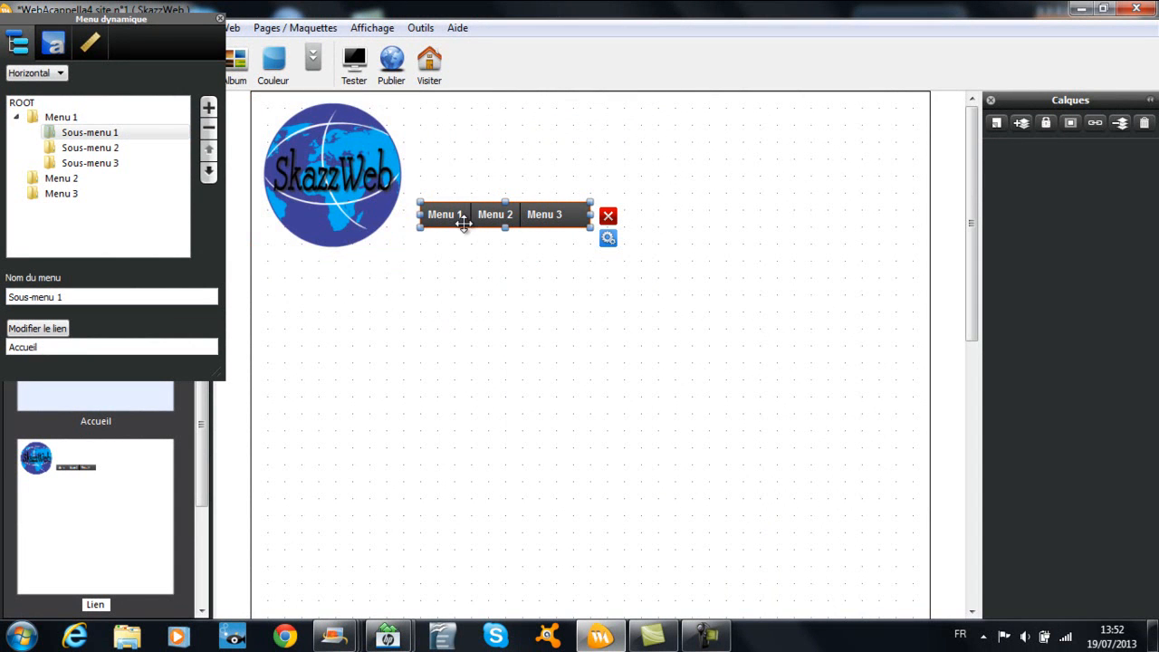
{"action": "left_click", "coordinate": [221, 19]}
{"action": "key", "text": "ctrl+s"}
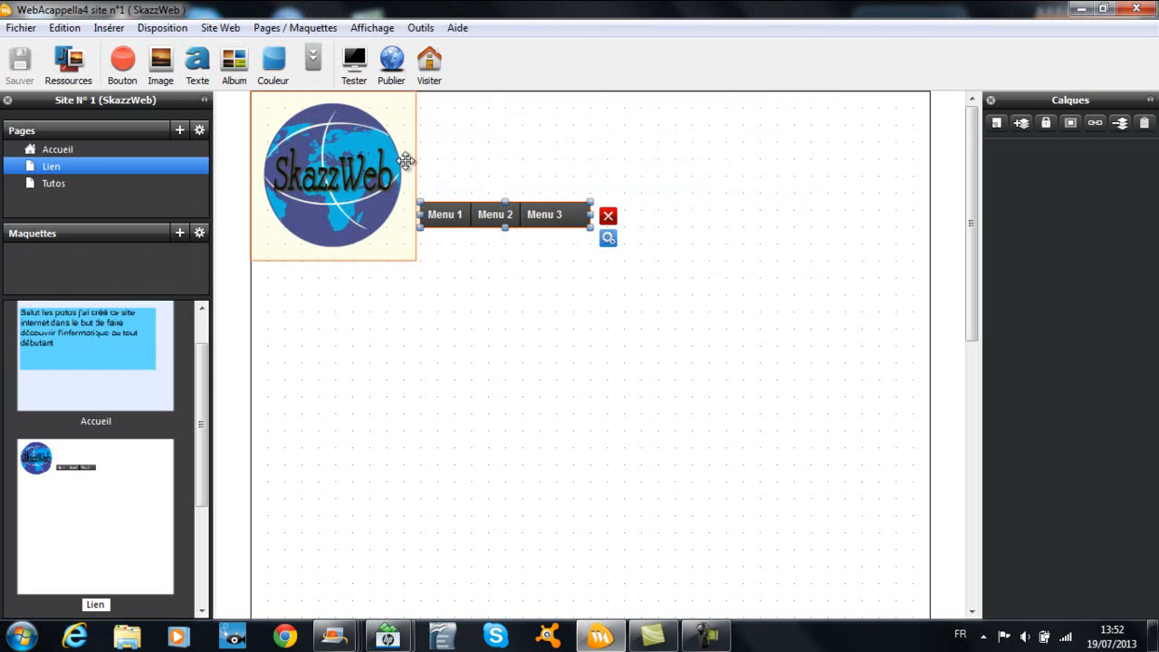
- Preview the Lien page in the browser, follow the Sous-menu 1 link under Menu 1 and close the preview
{"action": "left_click", "coordinate": [355, 60]}
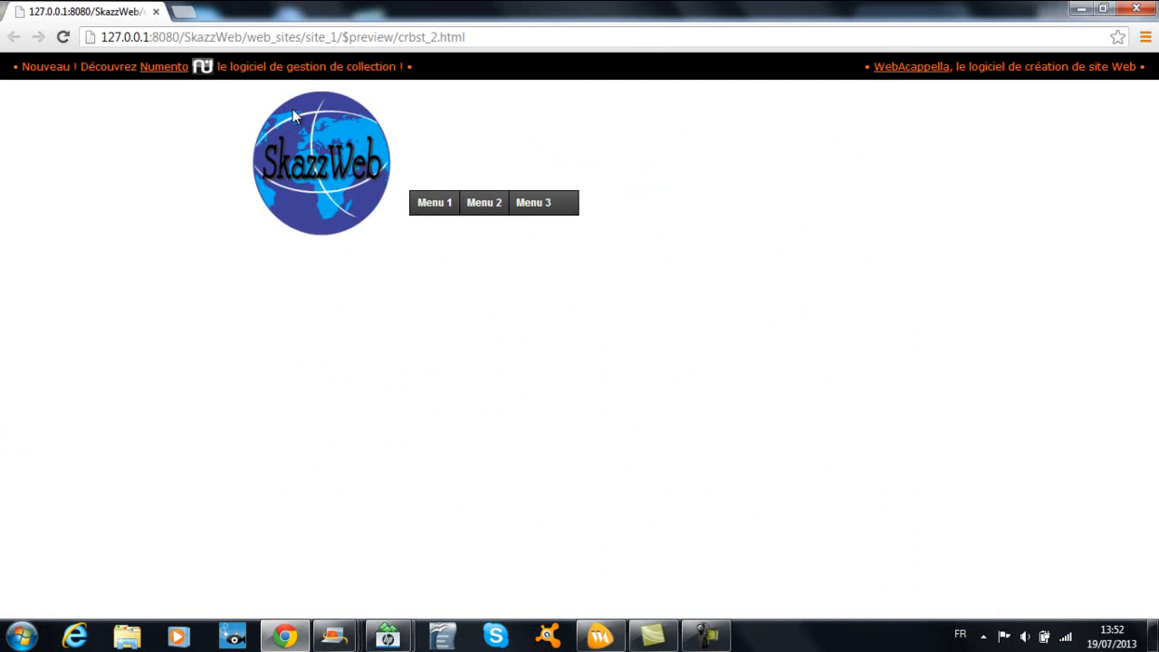
{"action": "mouse_move", "coordinate": [441, 197]}
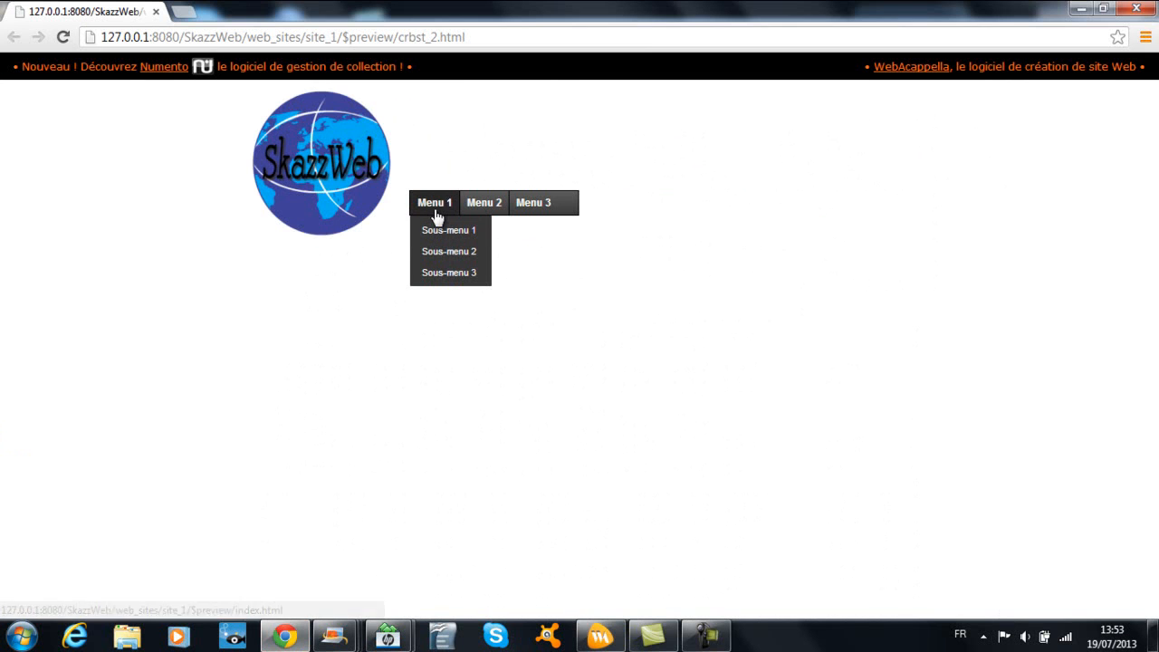
{"action": "left_click", "coordinate": [441, 232]}
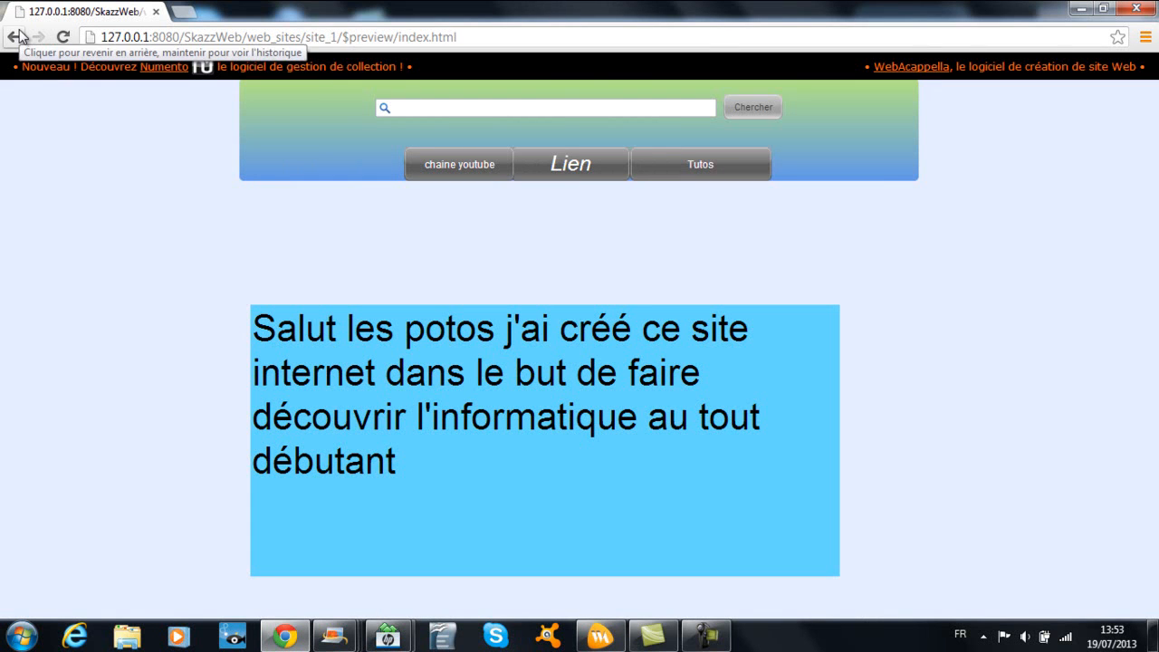
{"action": "left_click", "coordinate": [155, 12]}
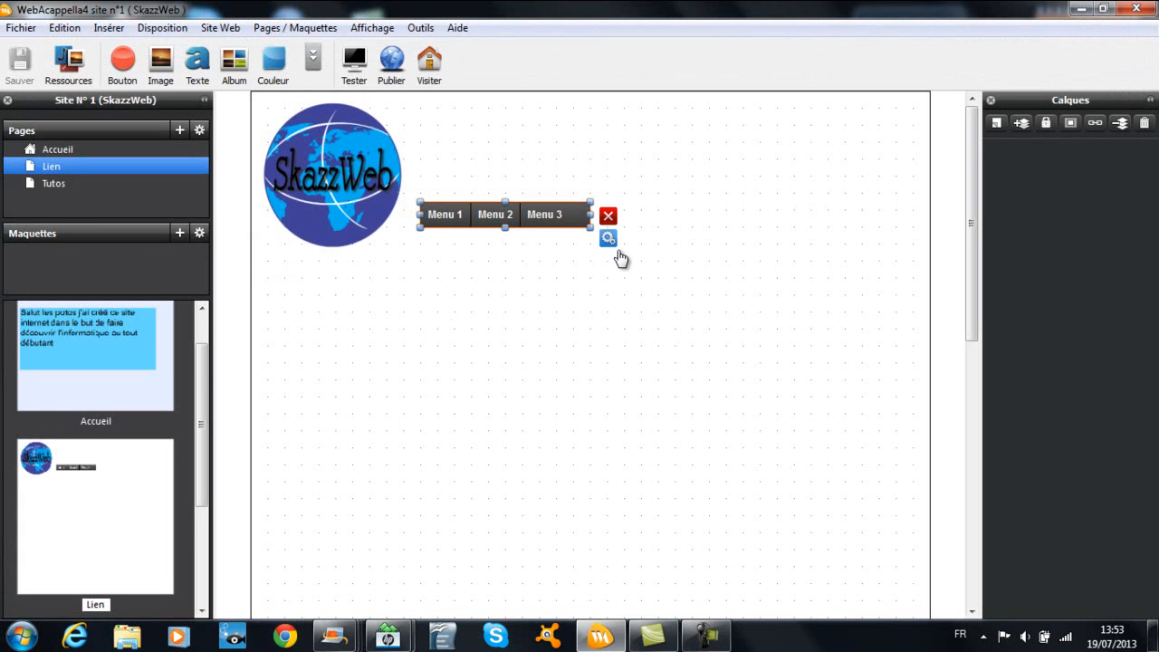
- Review the dynamic menu's Sous-menu 1 entry, submenu style and dimension settings, and its link to the Accueil page
{"action": "left_click", "coordinate": [606, 240]}
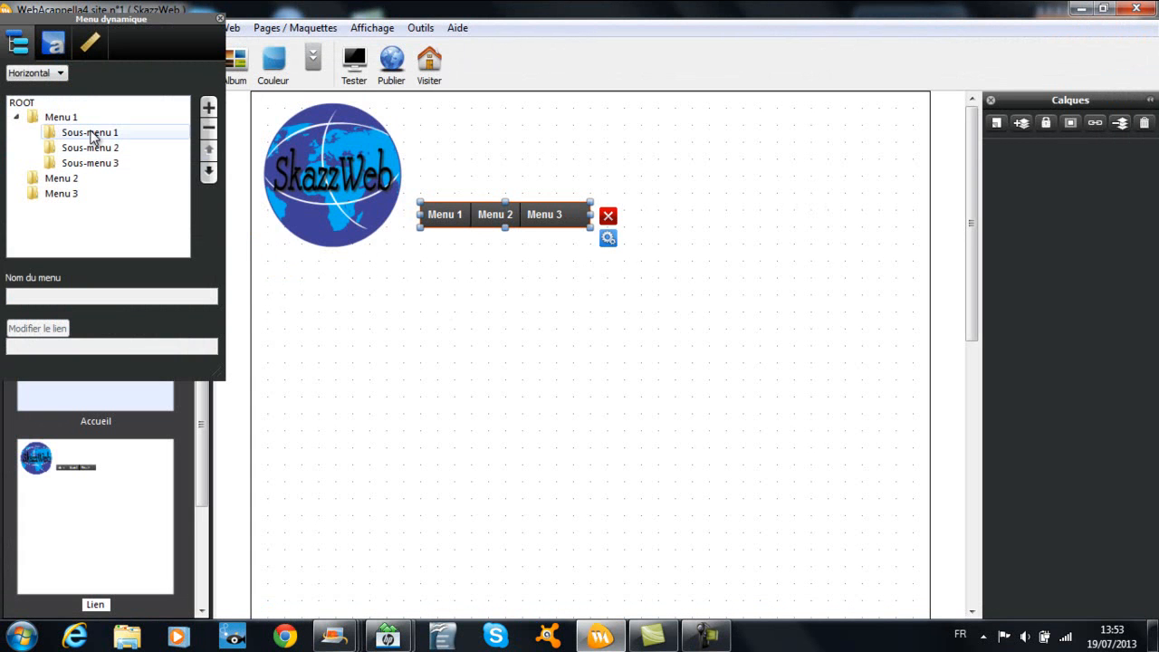
{"action": "left_click", "coordinate": [90, 133]}
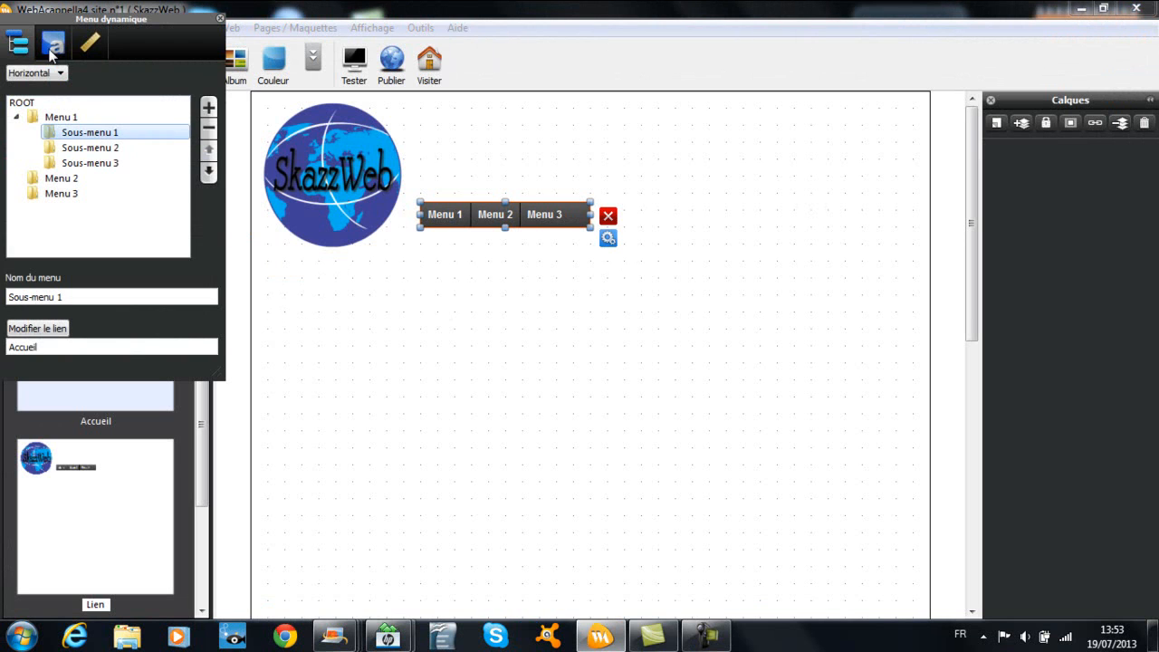
{"action": "left_click", "coordinate": [52, 49]}
{"action": "left_click", "coordinate": [132, 79]}
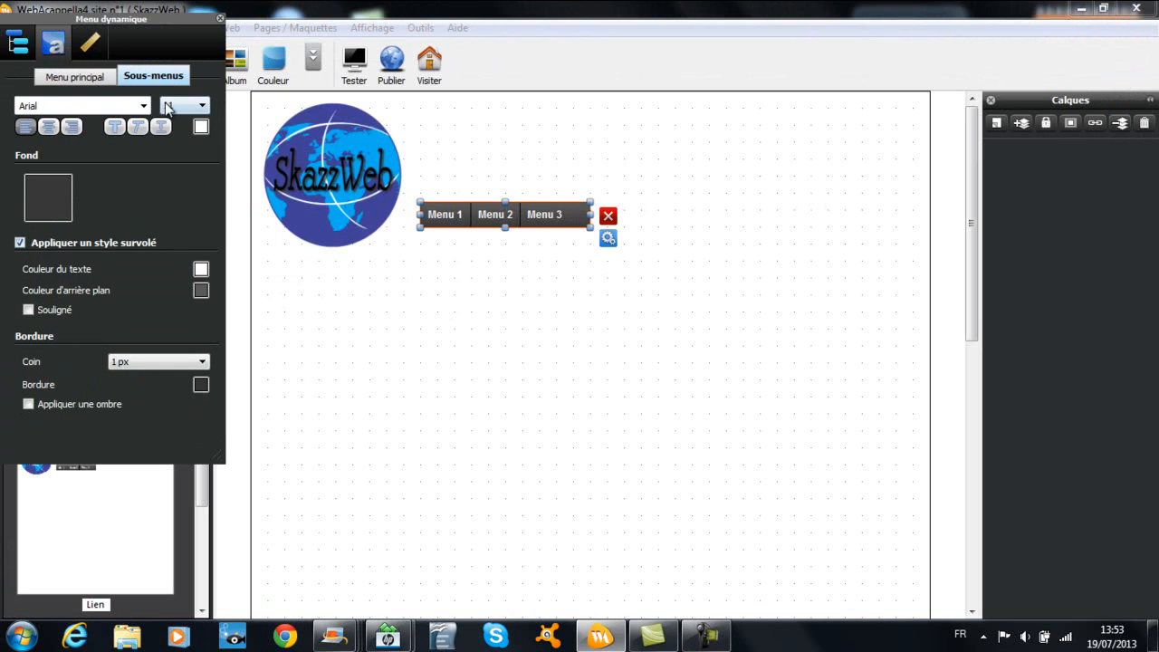
{"action": "left_click", "coordinate": [89, 41]}
{"action": "left_click", "coordinate": [52, 39]}
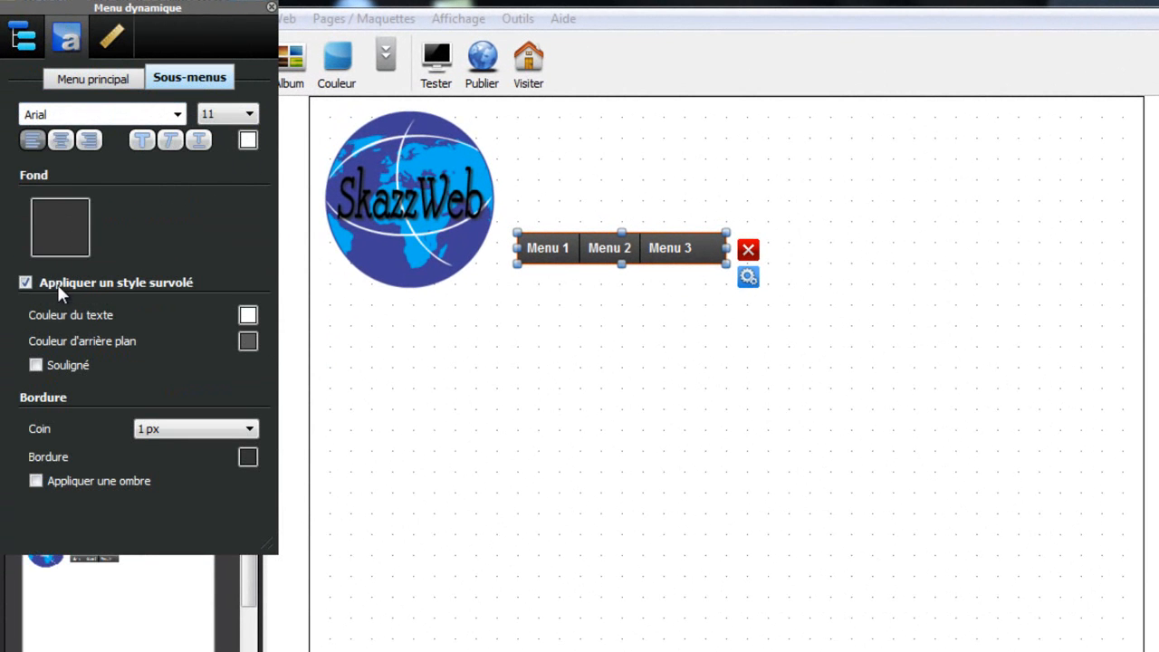
{"action": "left_click", "coordinate": [24, 41]}
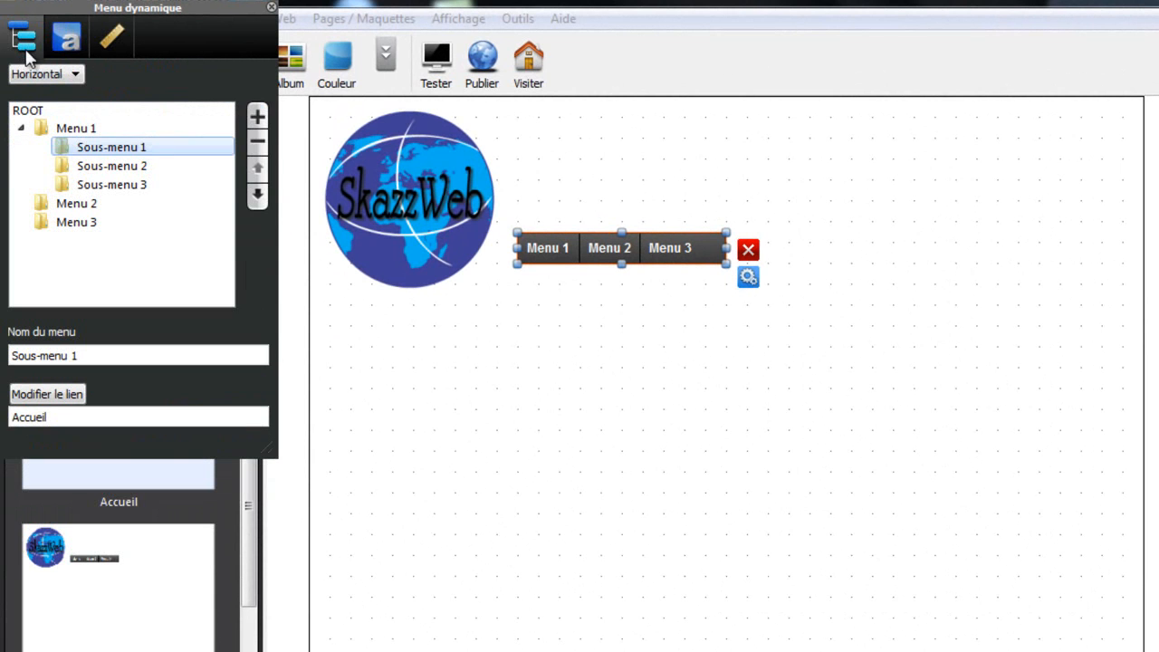
{"action": "double_click", "coordinate": [93, 154]}
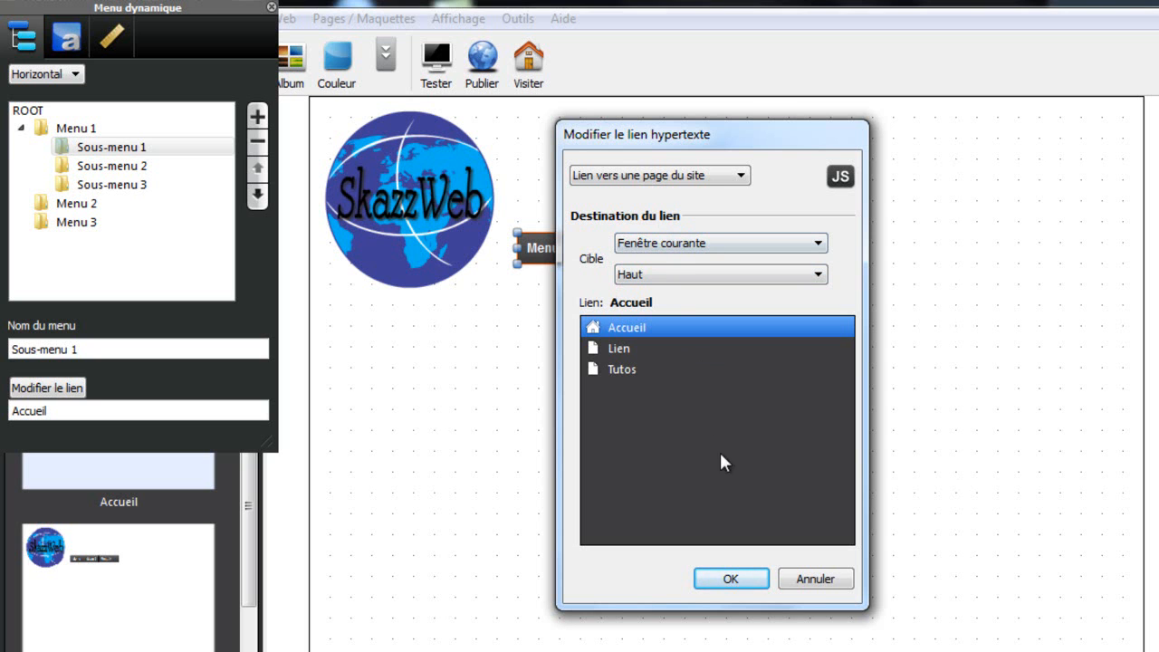
{"action": "left_click", "coordinate": [745, 579]}
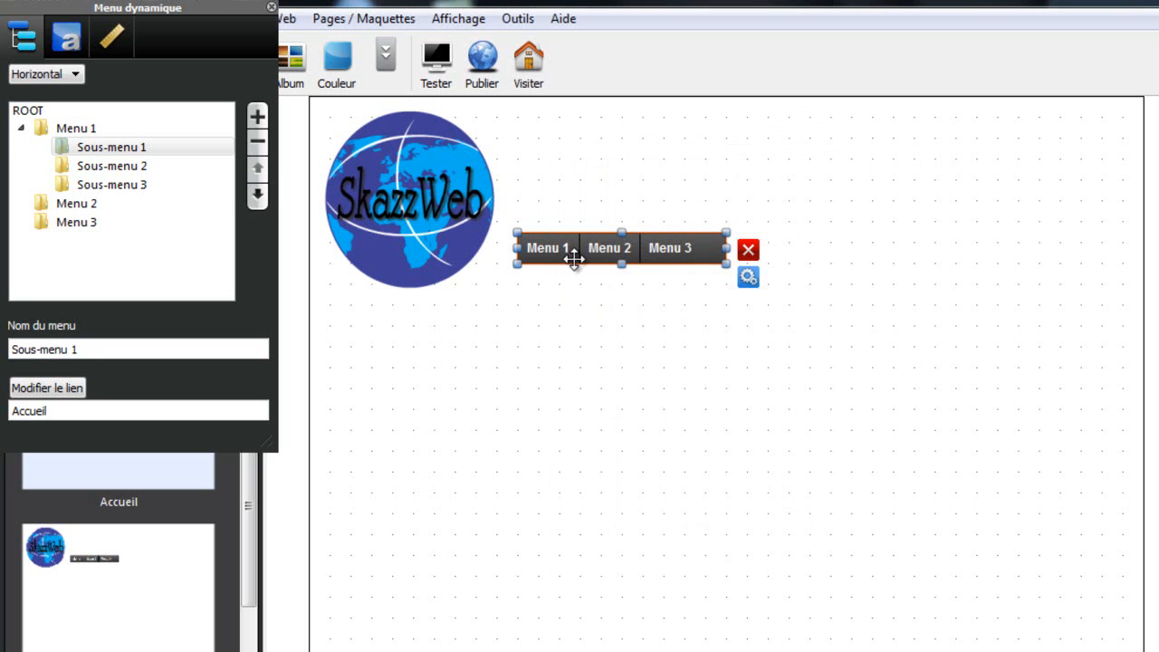
{"action": "left_click", "coordinate": [271, 7]}
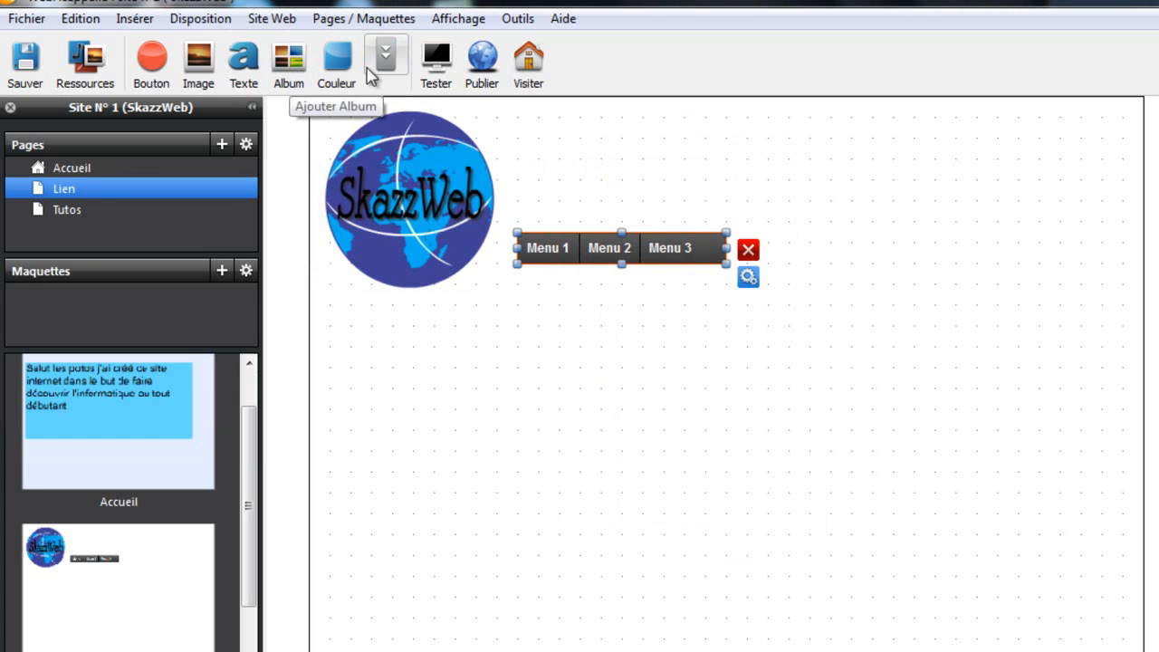
- Insert a dynamic frame on the Lien page, place it below the logo, check its properties and remove it
{"action": "left_click", "coordinate": [386, 58]}
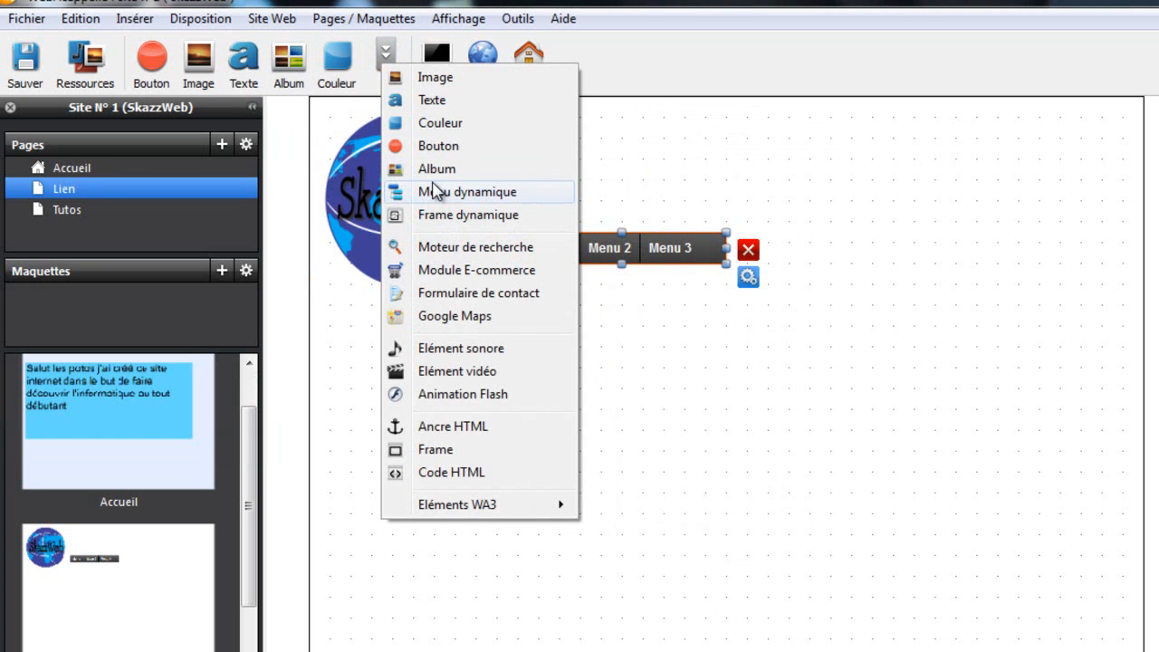
{"action": "left_click", "coordinate": [444, 217]}
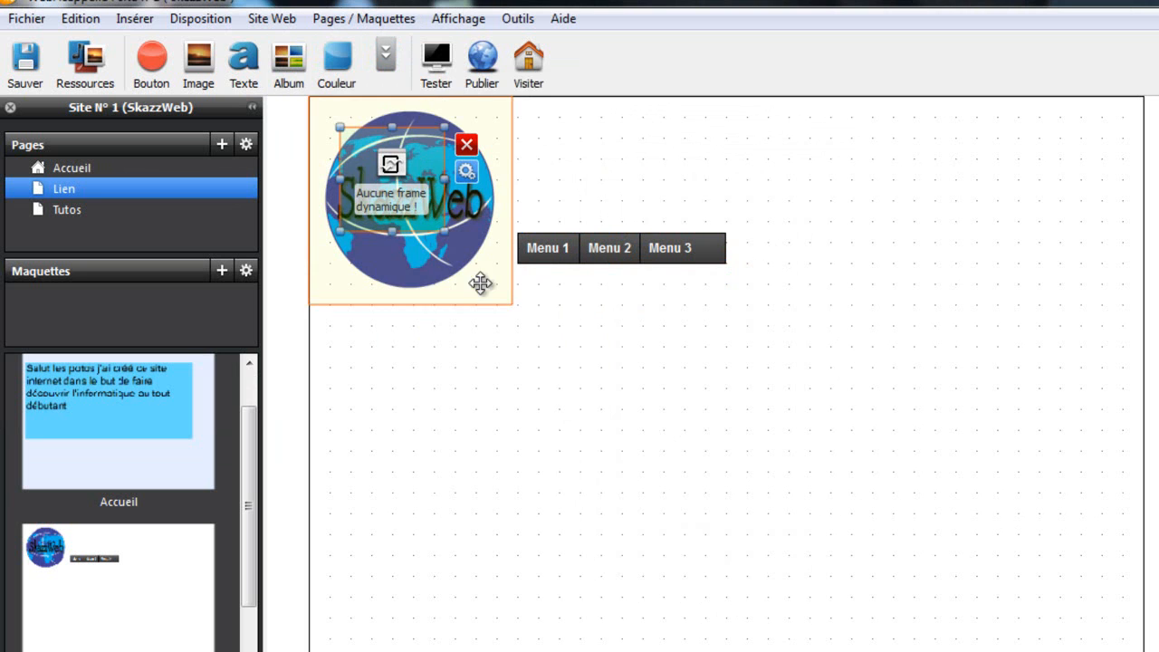
{"action": "left_click_drag", "start_coordinate": [480, 222], "coordinate": [505, 441]}
{"action": "left_click", "coordinate": [528, 392]}
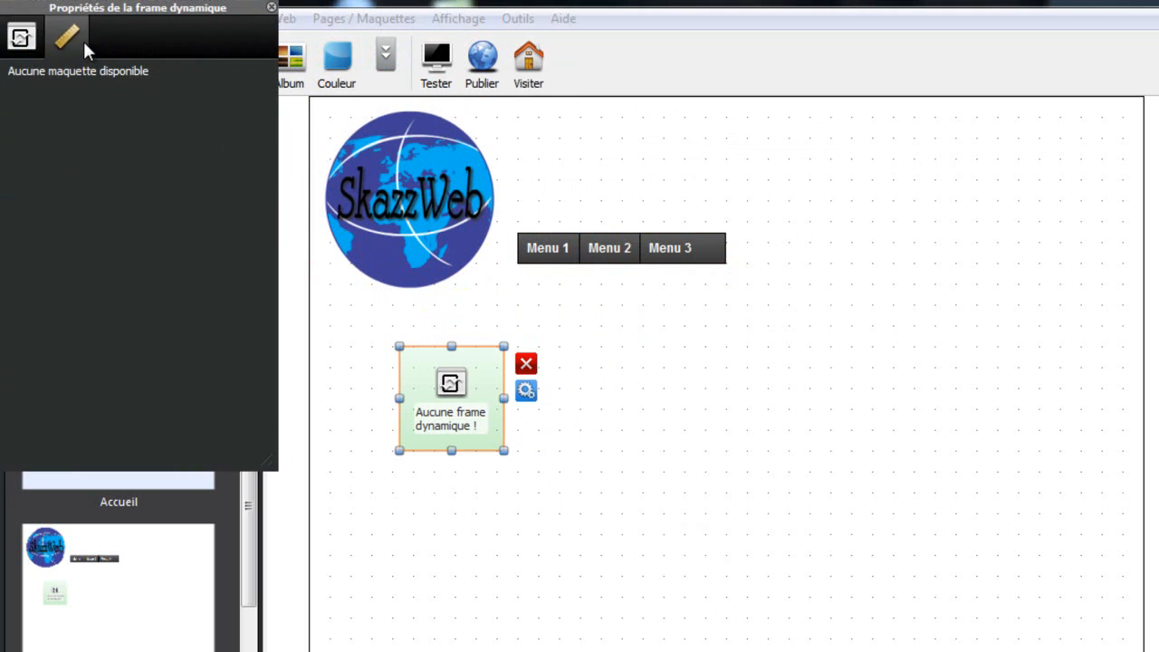
{"action": "left_click", "coordinate": [83, 38]}
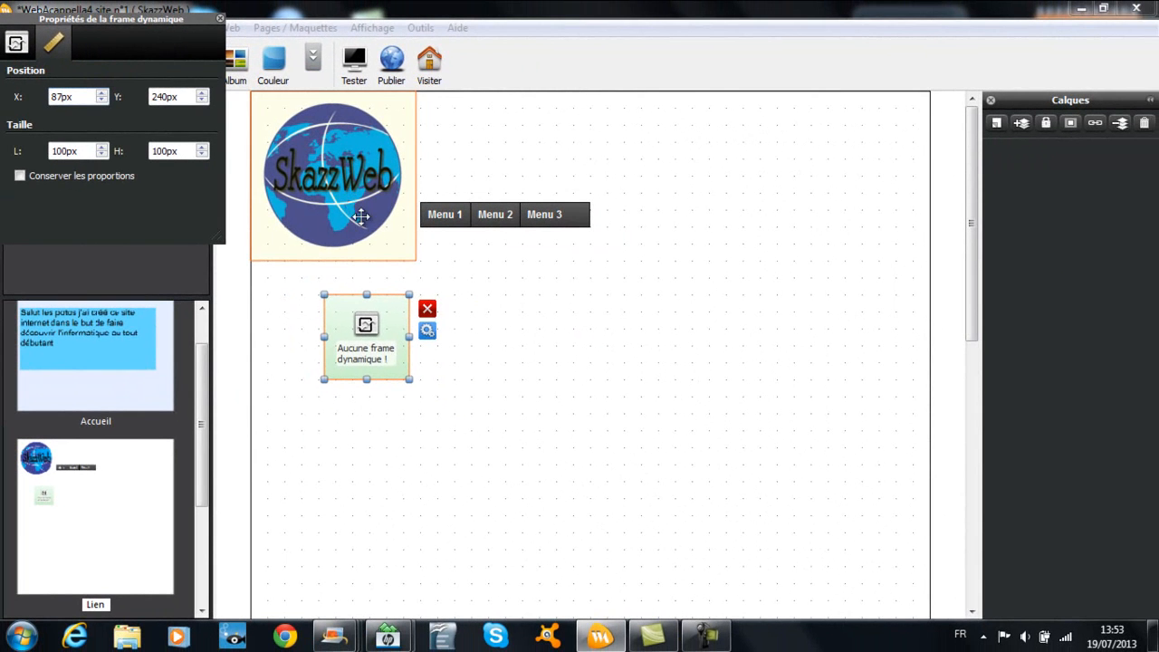
{"action": "left_click", "coordinate": [458, 326]}
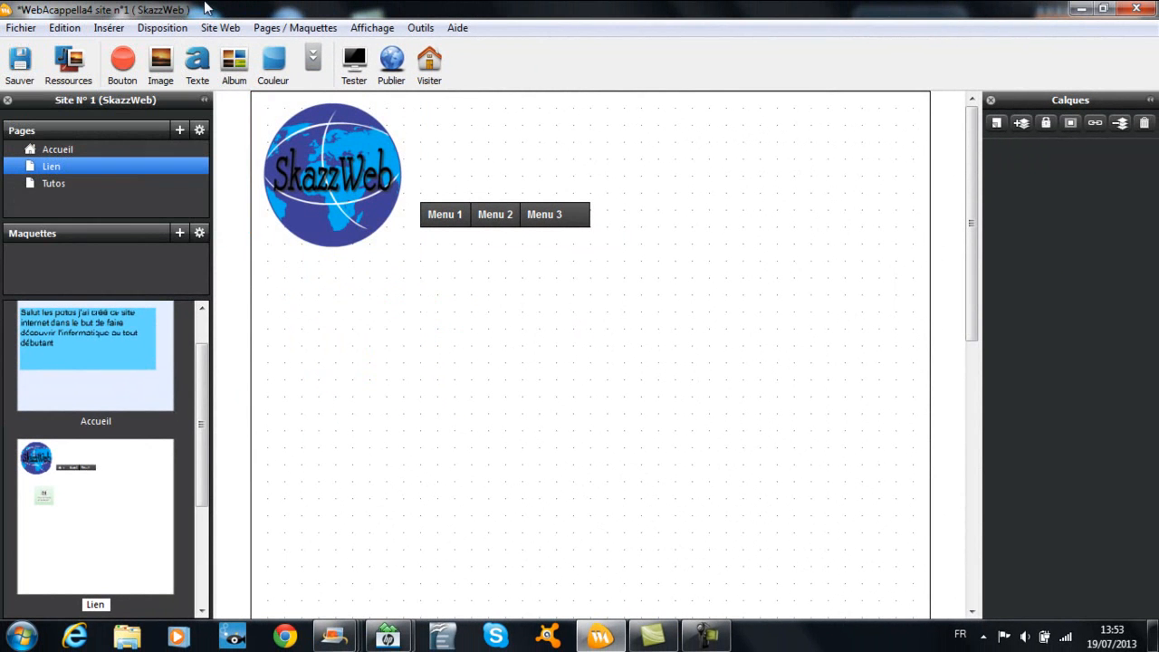
- Insert a search engine element below the dynamic menu, enlarge it to about 350 x 93 px and delete it
{"action": "left_click", "coordinate": [313, 59]}
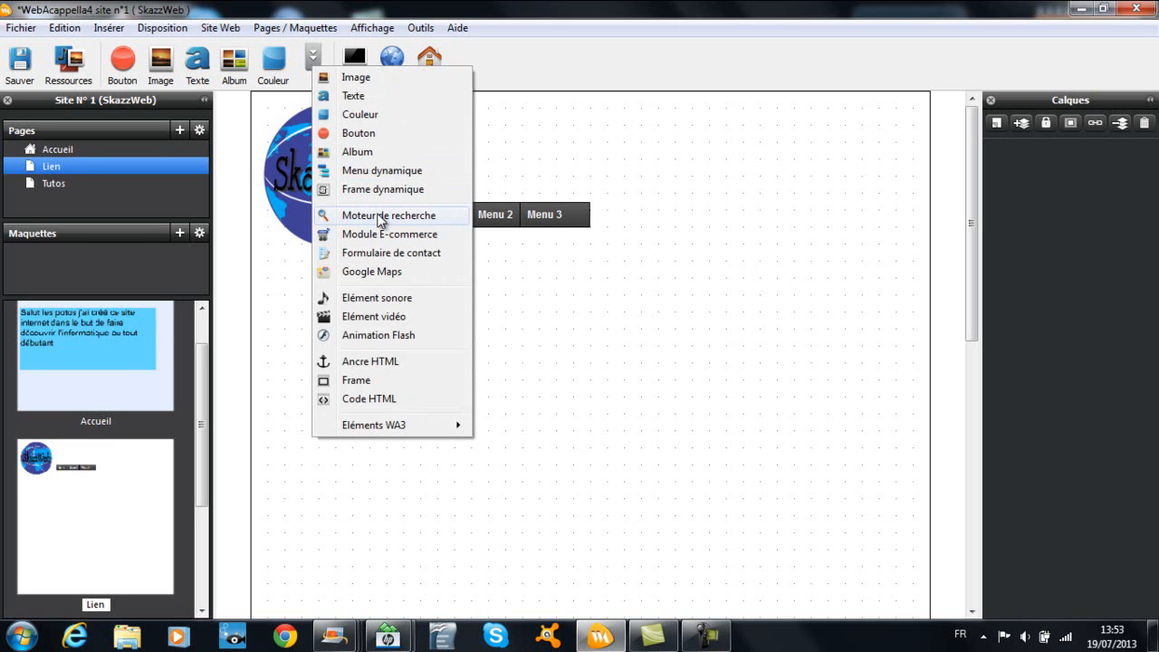
{"action": "left_click", "coordinate": [385, 219]}
{"action": "left_click_drag", "start_coordinate": [452, 234], "coordinate": [486, 420]}
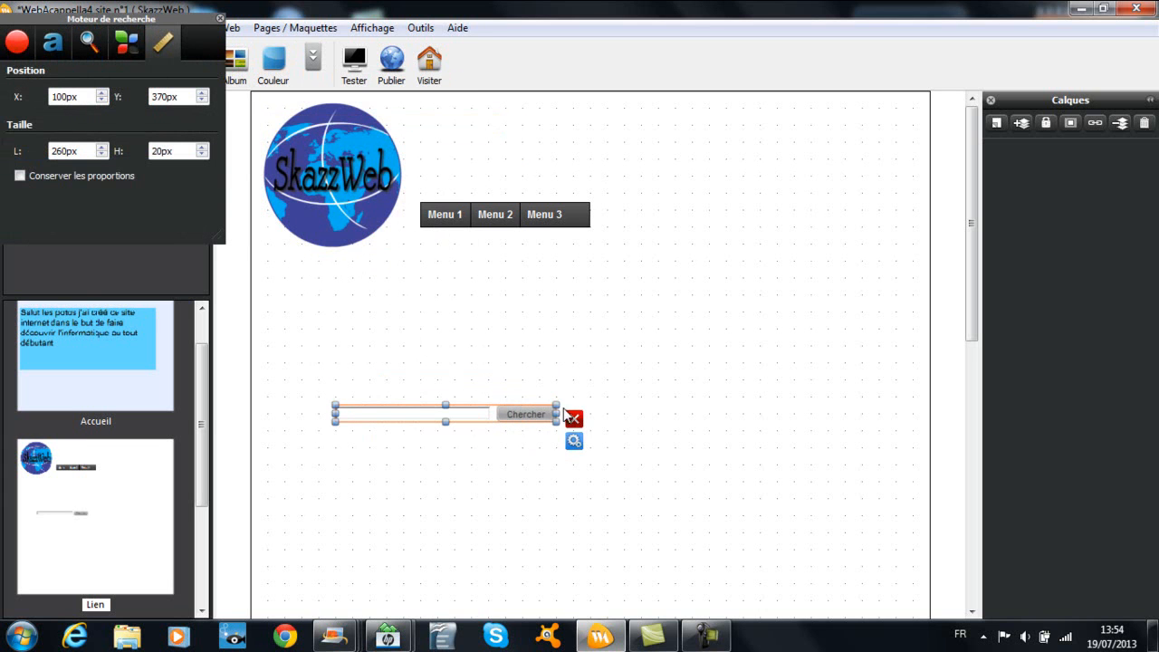
{"action": "left_click_drag", "start_coordinate": [557, 408], "coordinate": [635, 343]}
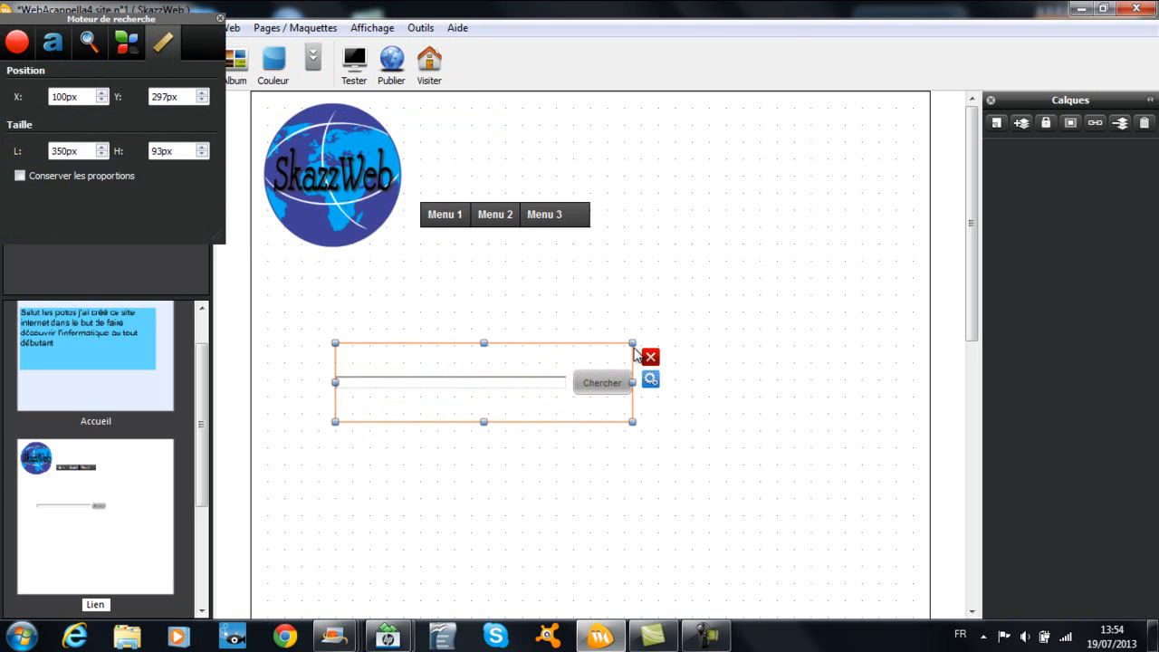
{"action": "left_click", "coordinate": [661, 310]}
{"action": "left_click", "coordinate": [614, 383]}
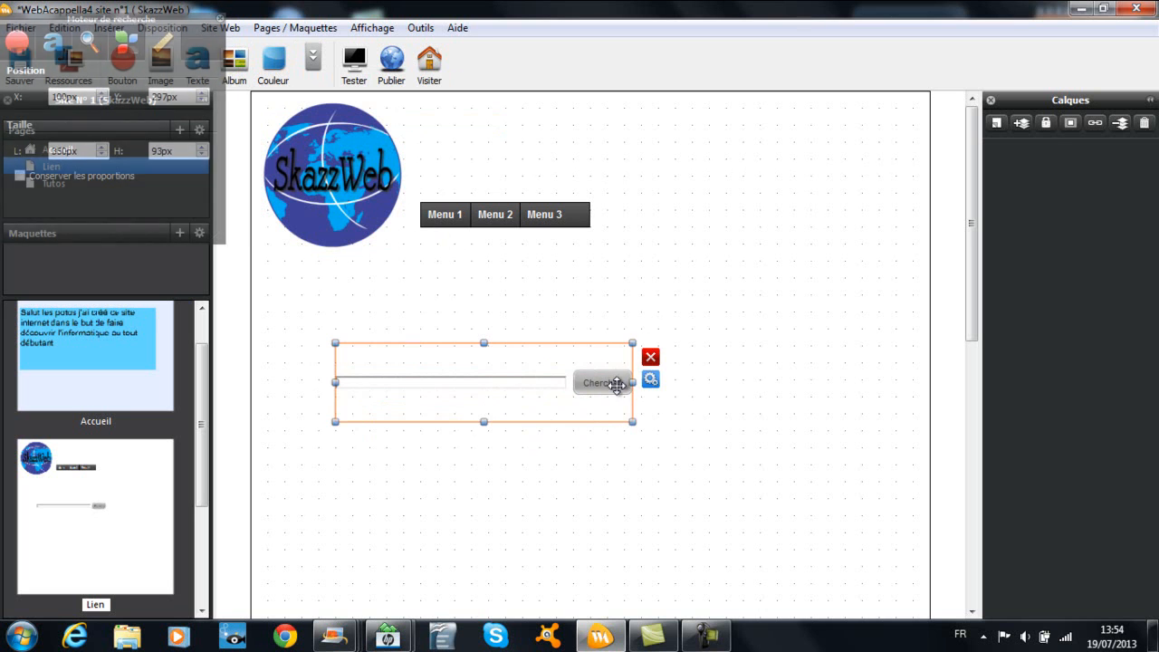
{"action": "left_click", "coordinate": [648, 355]}
- Add an empty text block over the logo and place an e-commerce module below the dynamic menu on the Lien page
{"action": "left_click", "coordinate": [197, 60]}
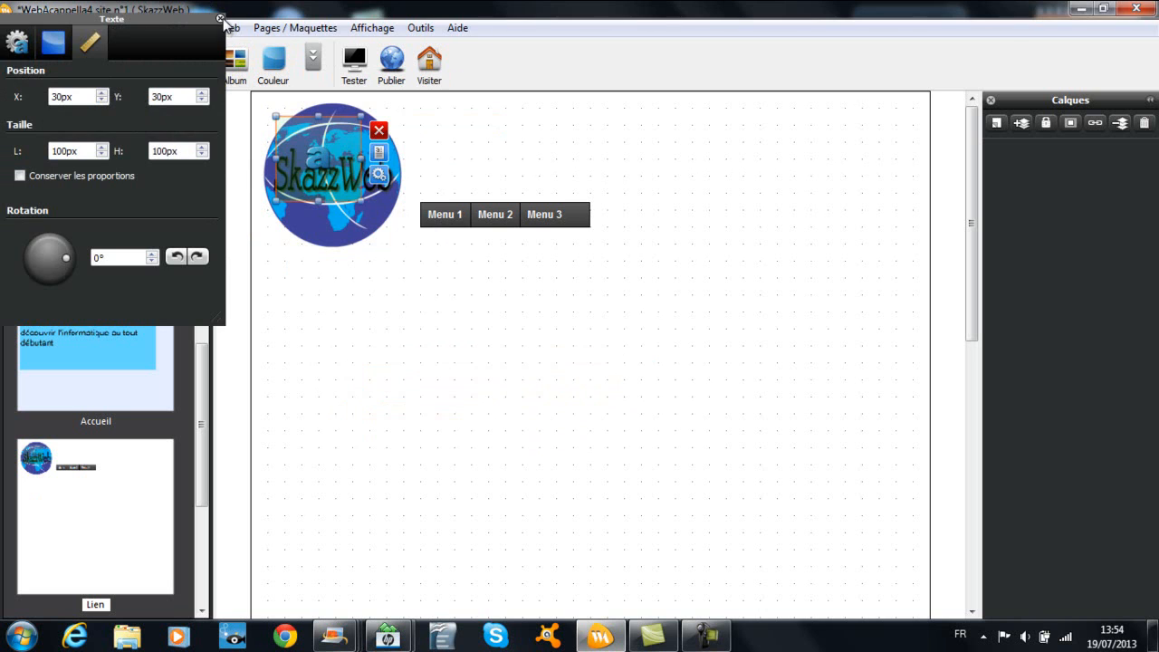
{"action": "left_click", "coordinate": [221, 19]}
{"action": "left_click", "coordinate": [312, 59]}
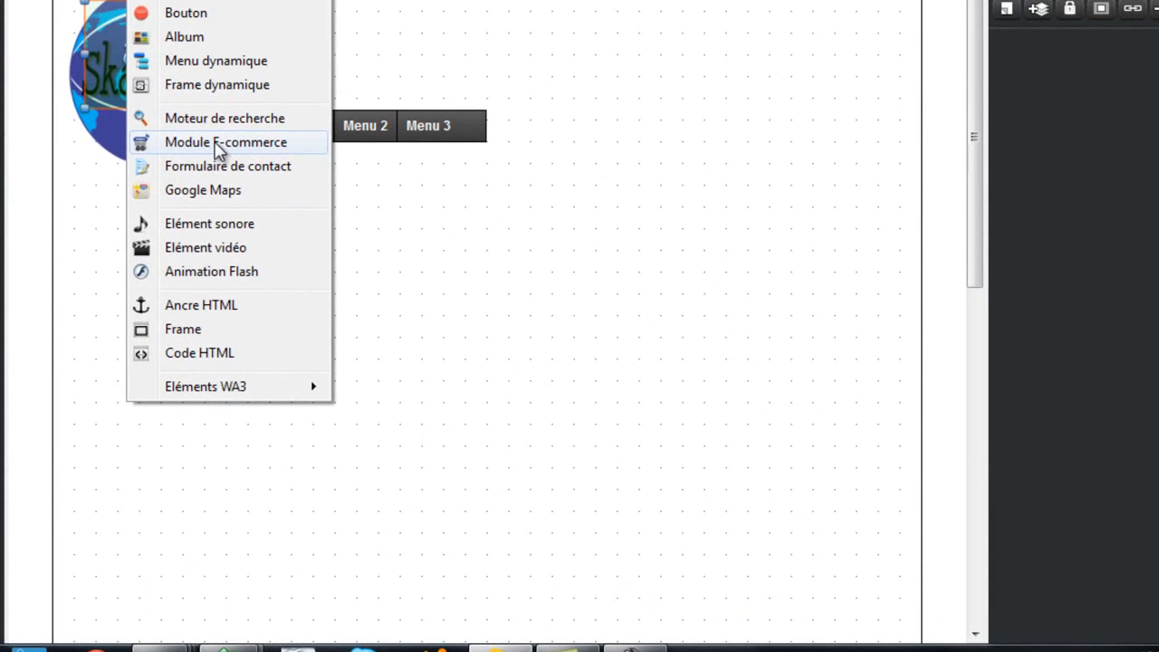
{"action": "left_click", "coordinate": [376, 227]}
{"action": "left_click_drag", "start_coordinate": [521, 257], "coordinate": [607, 453]}
{"action": "scroll", "coordinate": [607, 453], "scroll_direction": "down", "scroll_amount": 3}
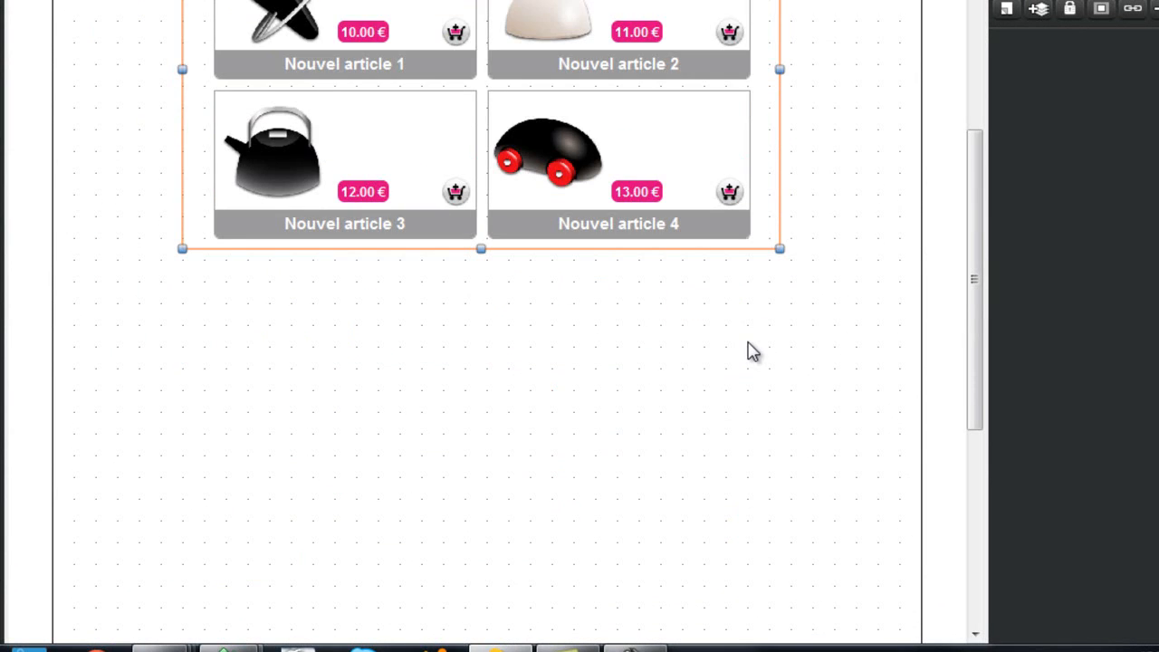
{"action": "scroll", "coordinate": [752, 351], "scroll_direction": "up", "scroll_amount": 3}
{"action": "left_click_drag", "start_coordinate": [780, 206], "coordinate": [816, 166]}
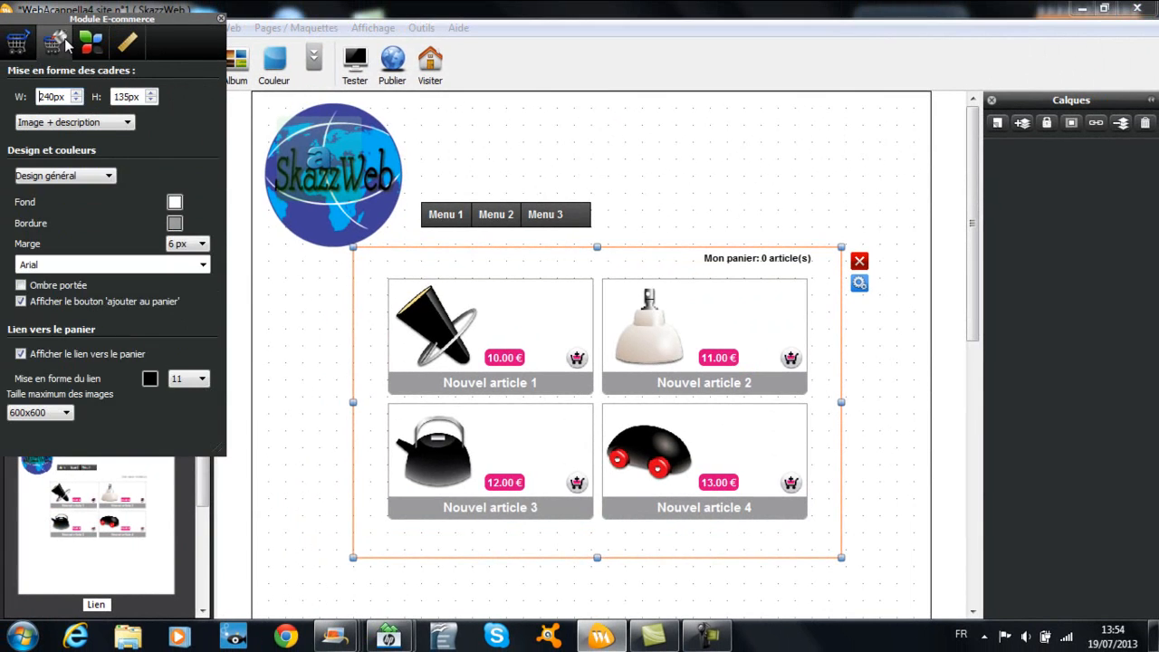
- Open the properties of Nouvel article 1 in the e-commerce module and check the image library available for its picture
{"action": "left_click", "coordinate": [81, 45]}
{"action": "left_click", "coordinate": [25, 45]}
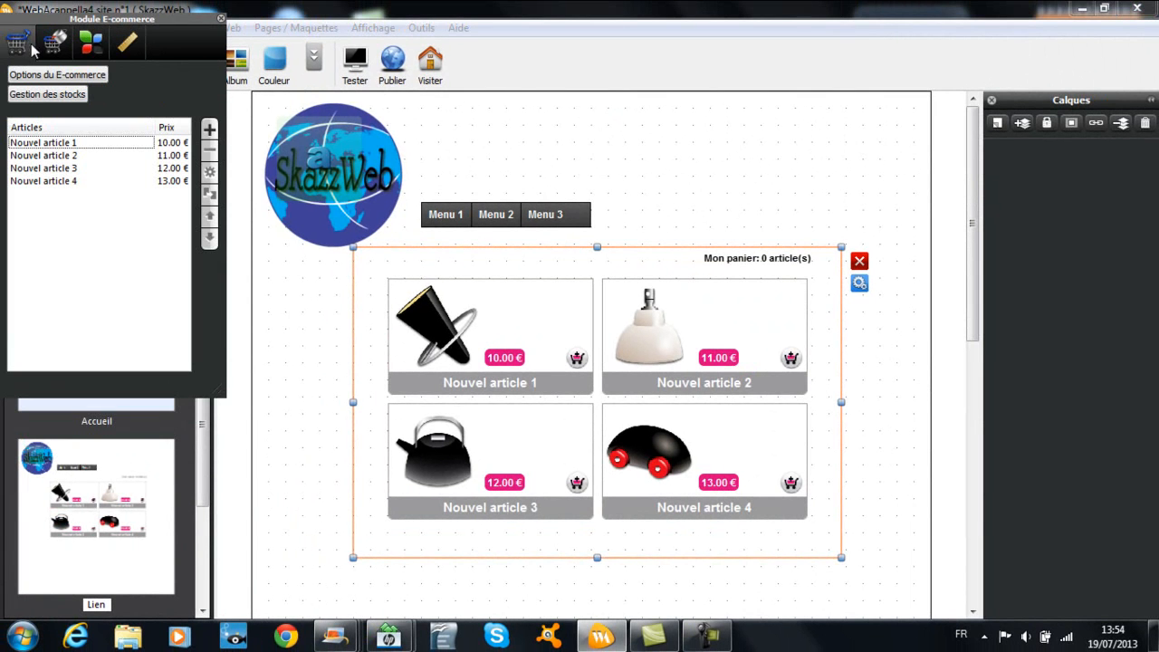
{"action": "left_click", "coordinate": [72, 144]}
{"action": "double_click", "coordinate": [72, 143]}
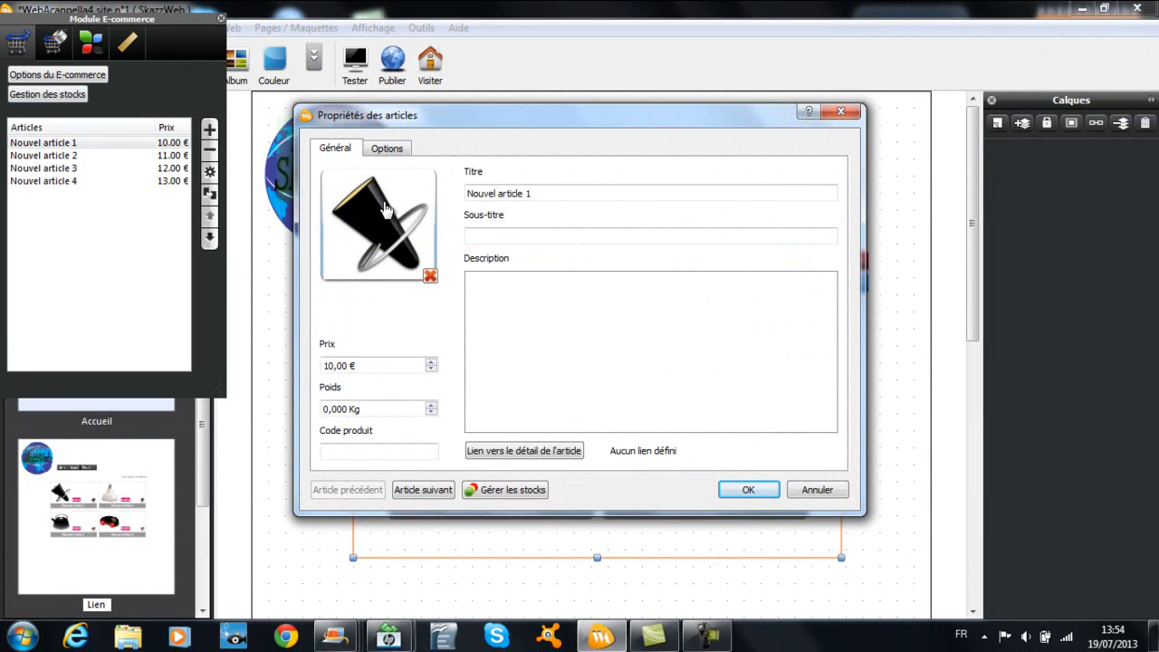
{"action": "left_click", "coordinate": [385, 209]}
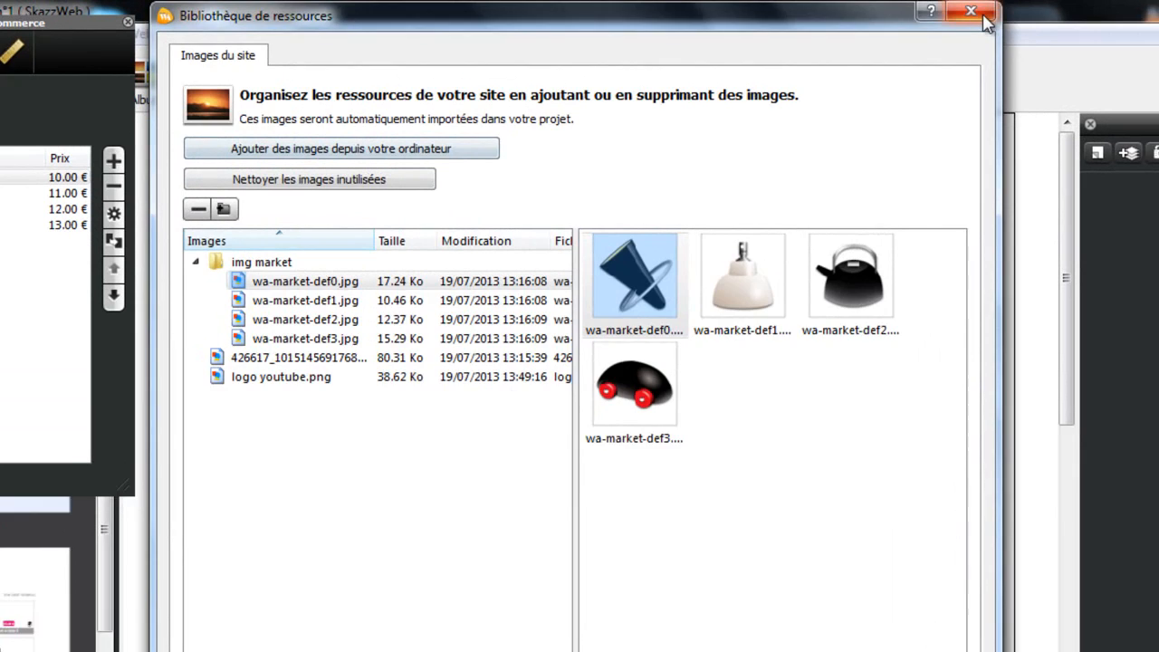
{"action": "left_click", "coordinate": [896, 10]}
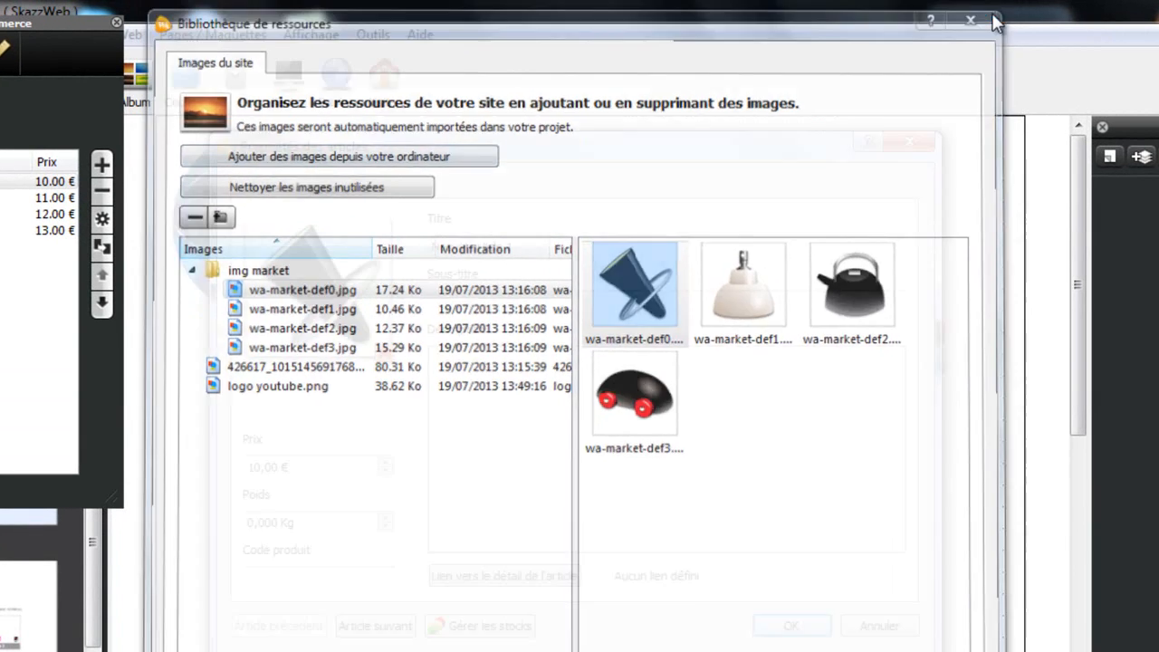
- Title the first article Lampe and set its price to 4,00 €
{"action": "left_click_drag", "start_coordinate": [503, 245], "coordinate": [423, 247]}
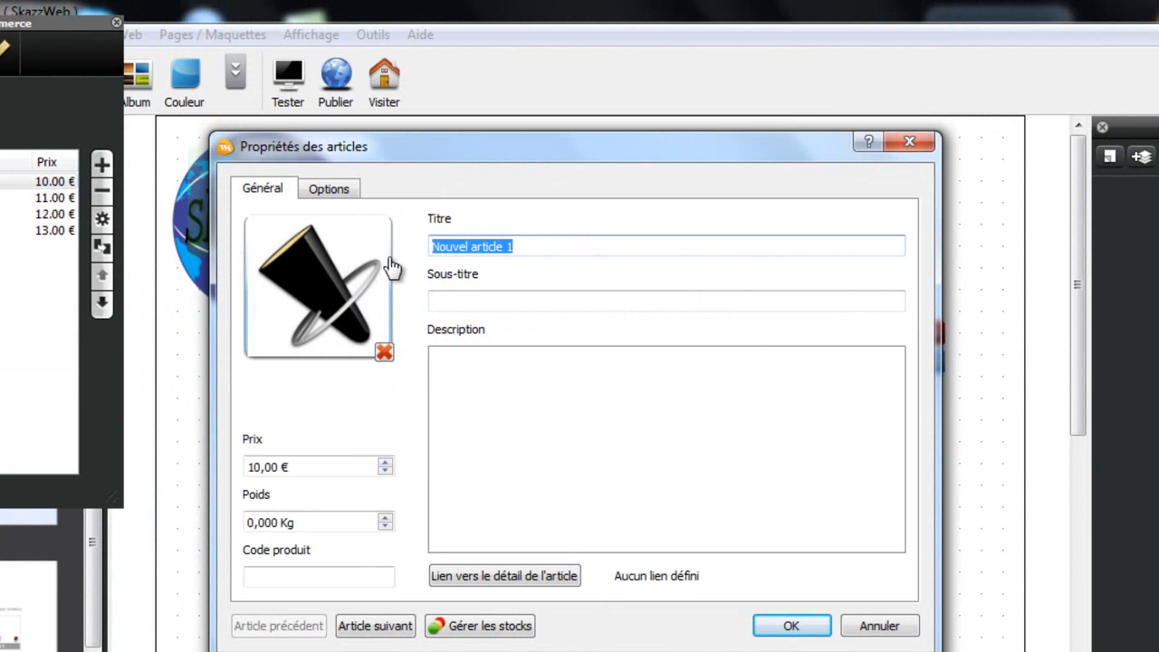
{"action": "type", "text": "Lampe"}
{"action": "left_click", "coordinate": [500, 300]}
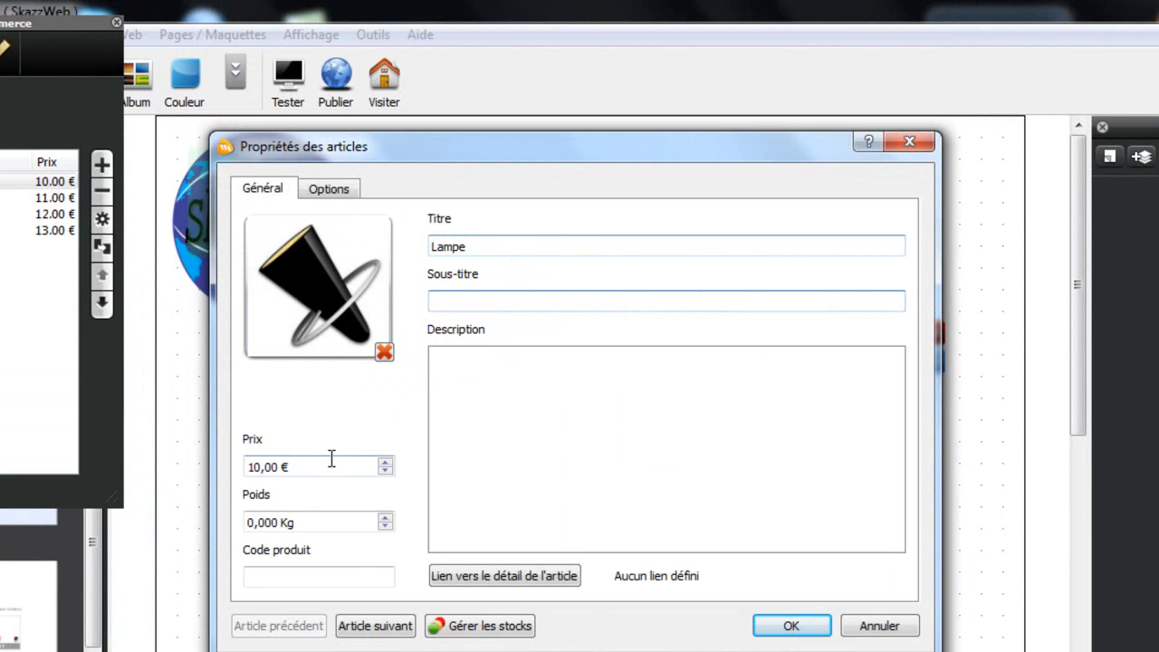
{"action": "left_click", "coordinate": [386, 472]}
{"action": "left_click", "coordinate": [386, 472]}
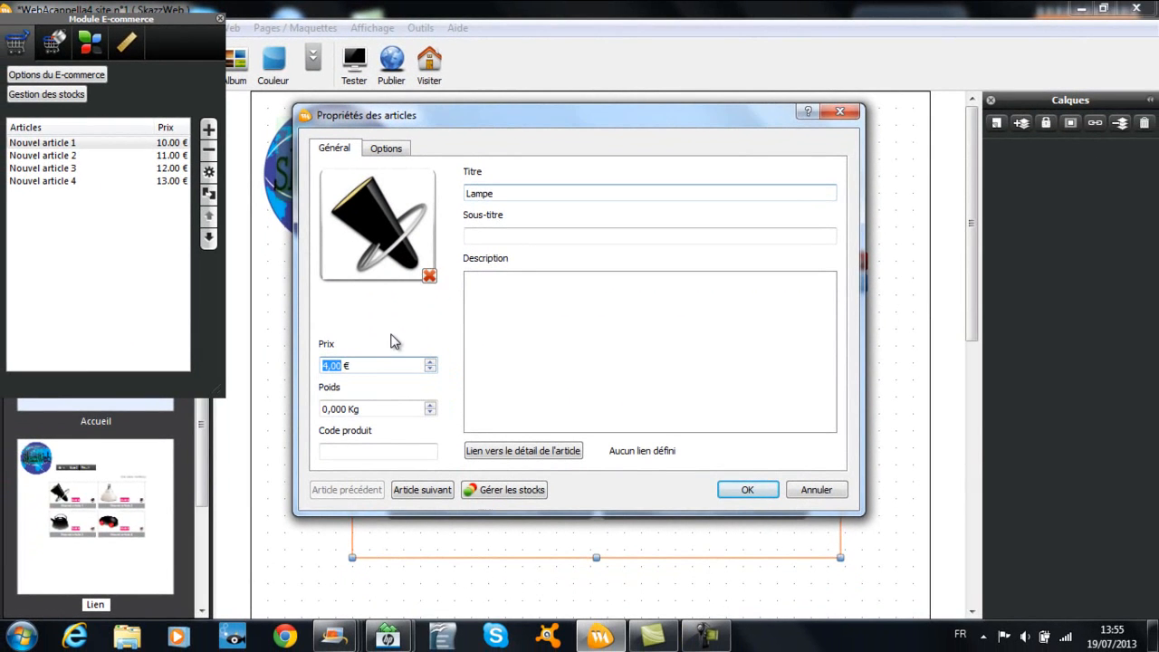
{"action": "left_click", "coordinate": [410, 368]}
{"action": "left_click", "coordinate": [343, 408]}
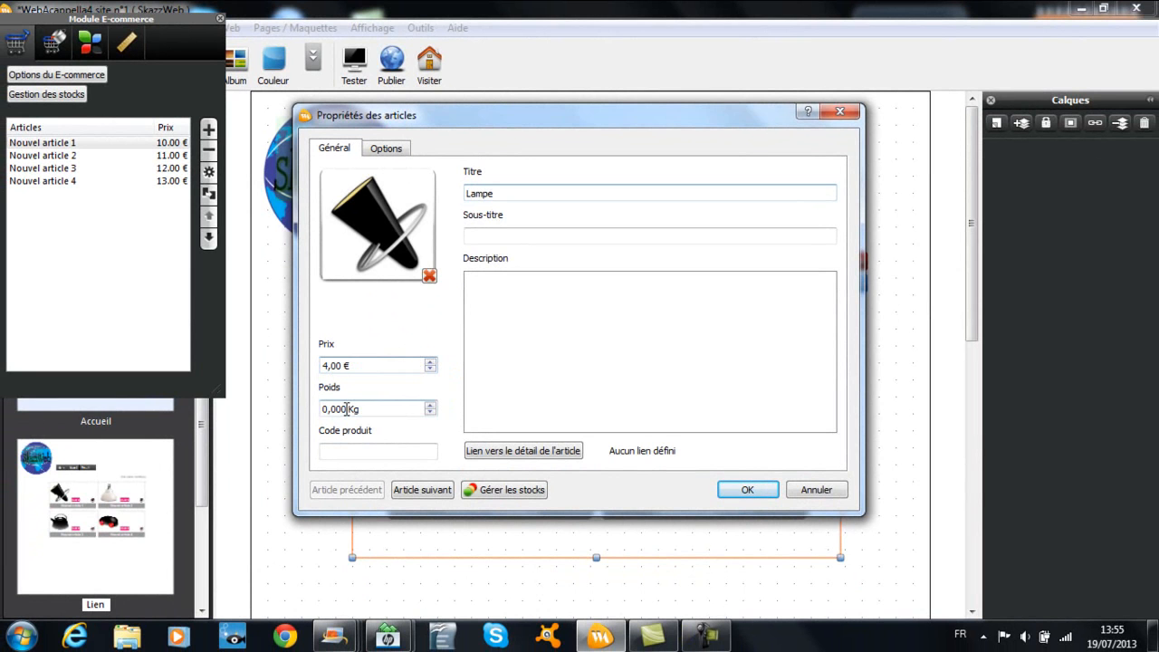
{"action": "left_click", "coordinate": [742, 489]}
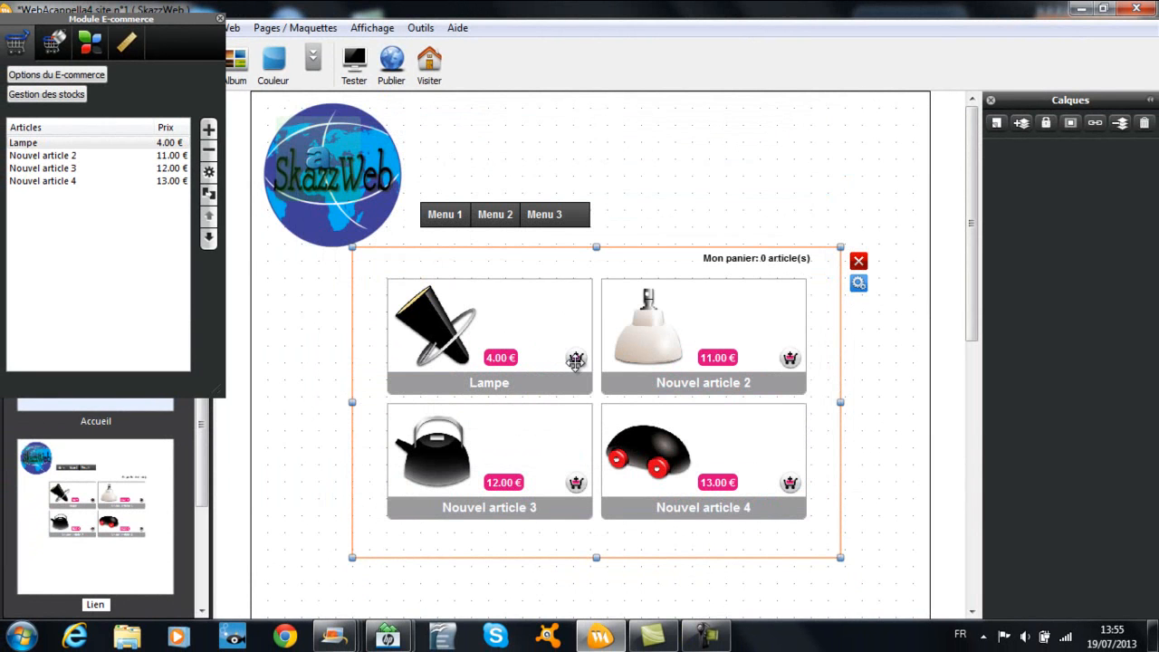
- Preview the Lien page with its e-commerce module and switch to the Chrome window
{"action": "left_click", "coordinate": [364, 82]}
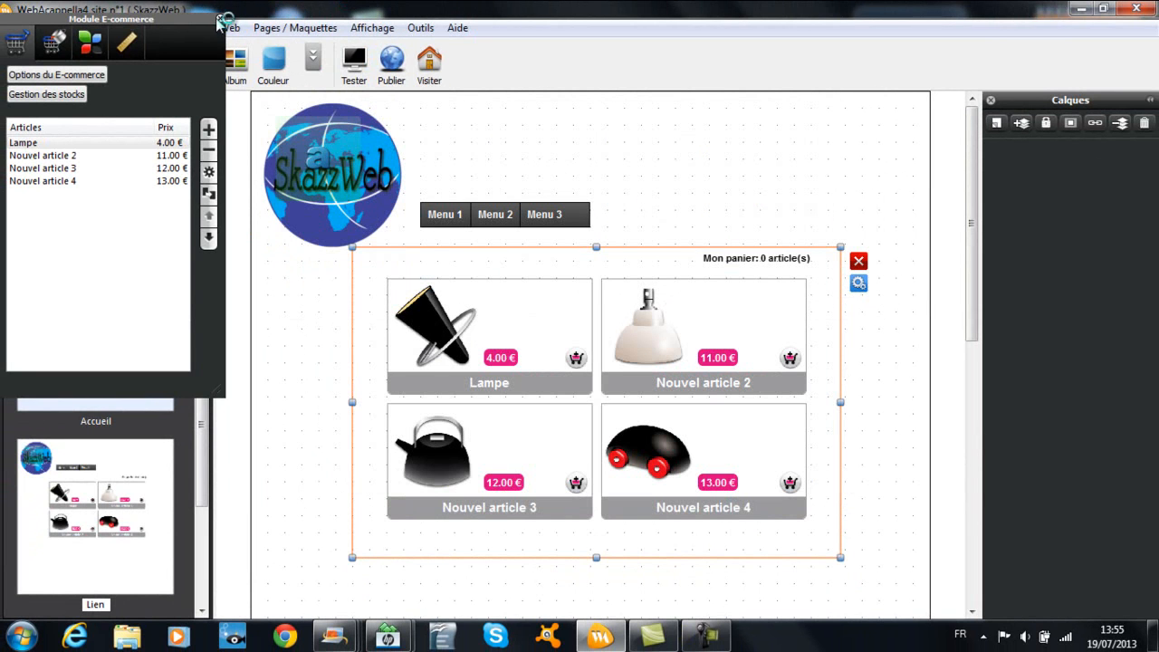
{"action": "left_click", "coordinate": [237, 40]}
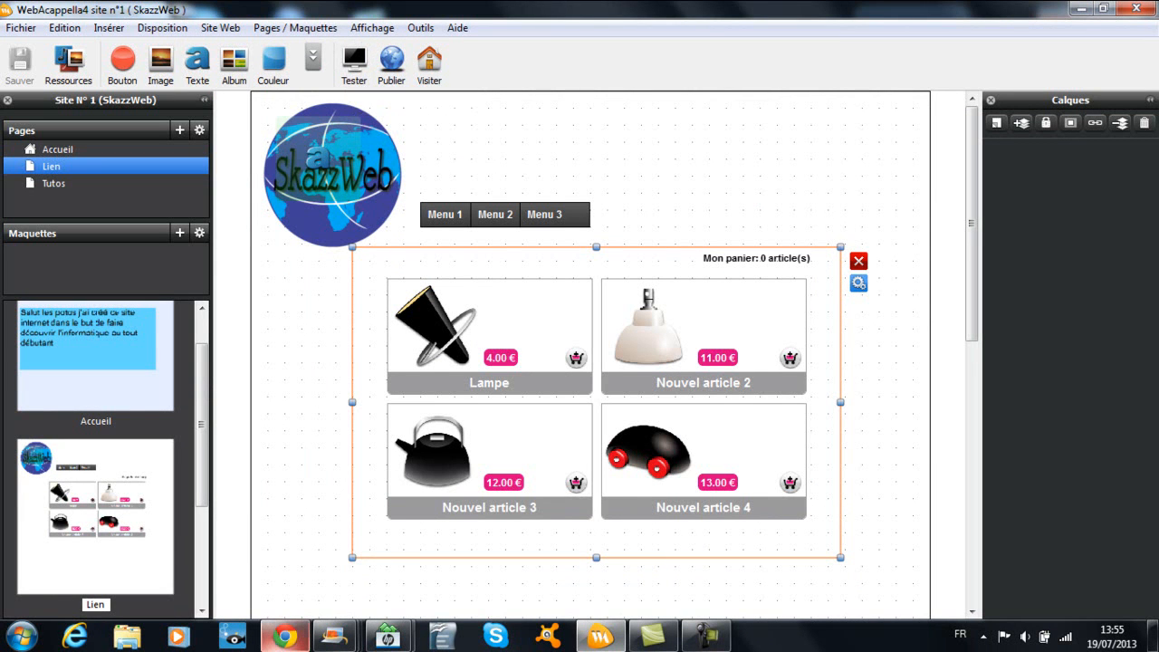
{"action": "mouse_move", "coordinate": [286, 637]}
{"action": "left_click", "coordinate": [290, 597]}
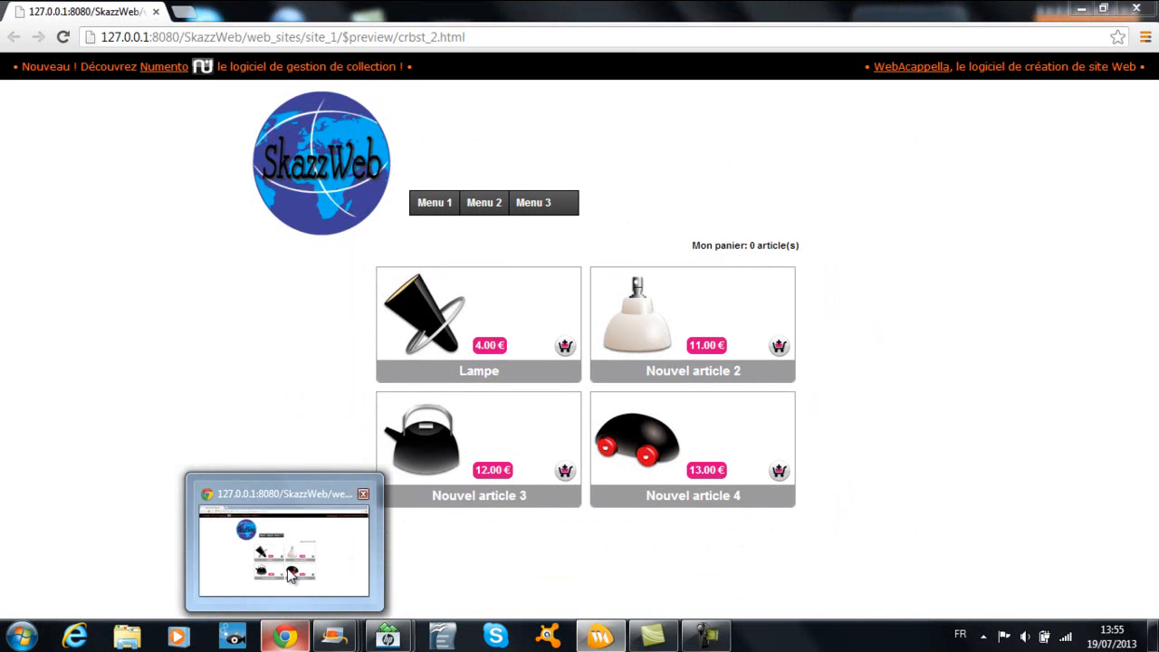
- Add the Lampe to the shopping cart, set its quantity to 2 and continue shopping
{"action": "left_click", "coordinate": [564, 347]}
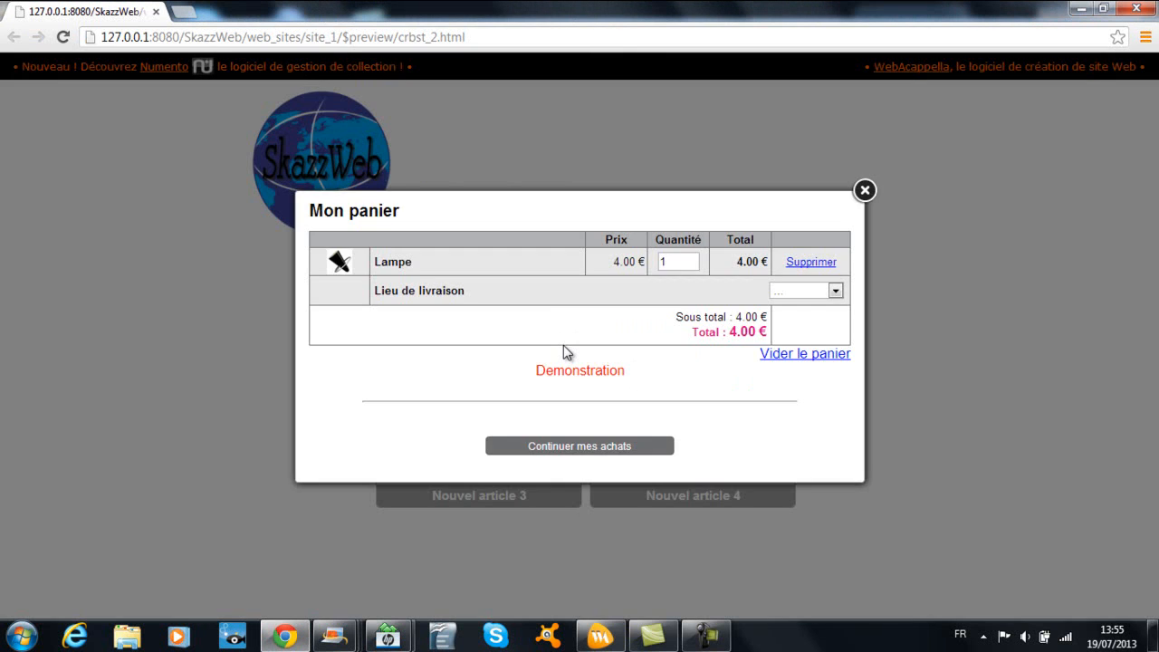
{"action": "left_click", "coordinate": [678, 264]}
{"action": "type", "text": "2"}
{"action": "left_click", "coordinate": [610, 447]}
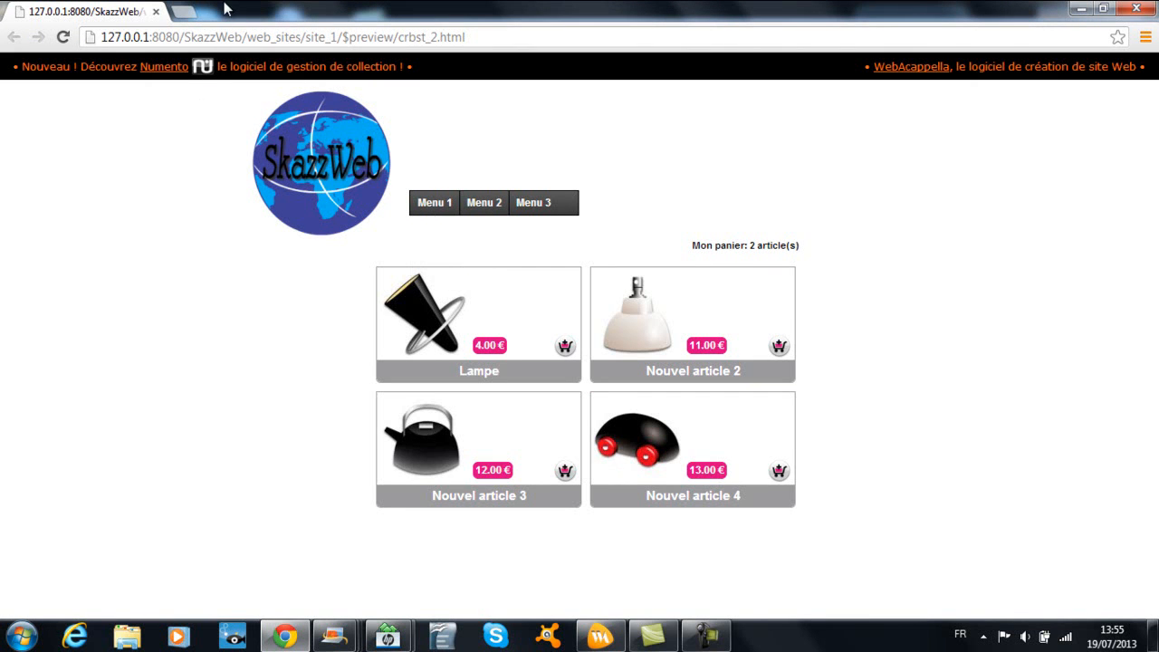
- Close the browser preview and delete the text element overlapping the SkazzWeb logo on the Lien page
{"action": "left_click", "coordinate": [157, 12]}
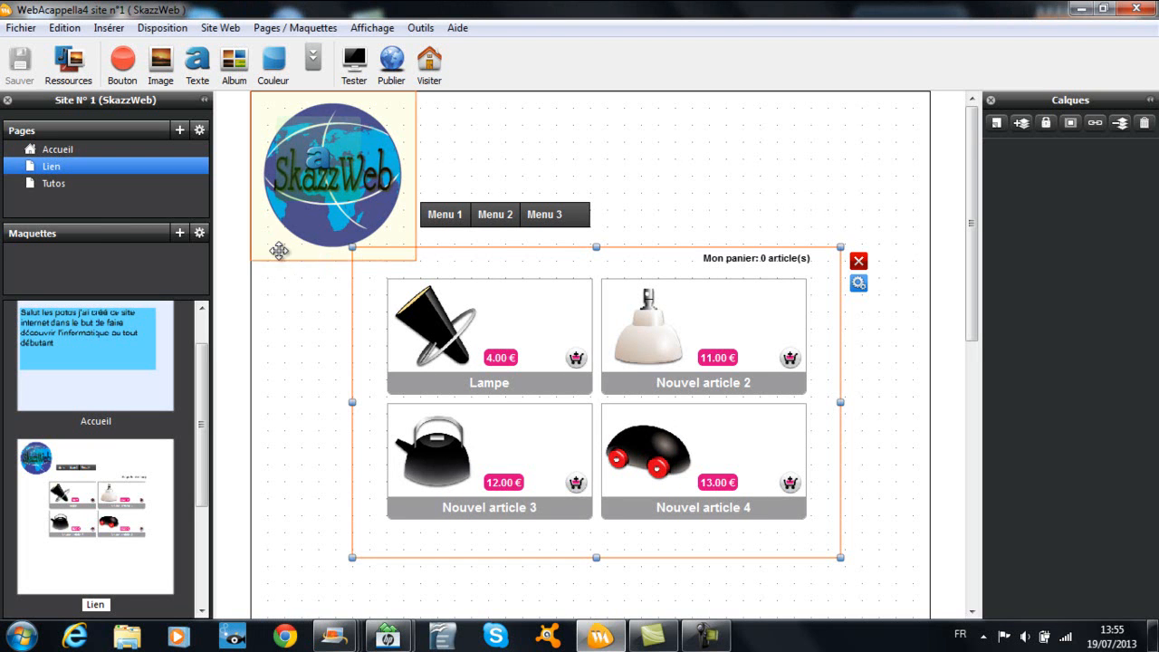
{"action": "left_click_drag", "start_coordinate": [320, 174], "coordinate": [591, 174]}
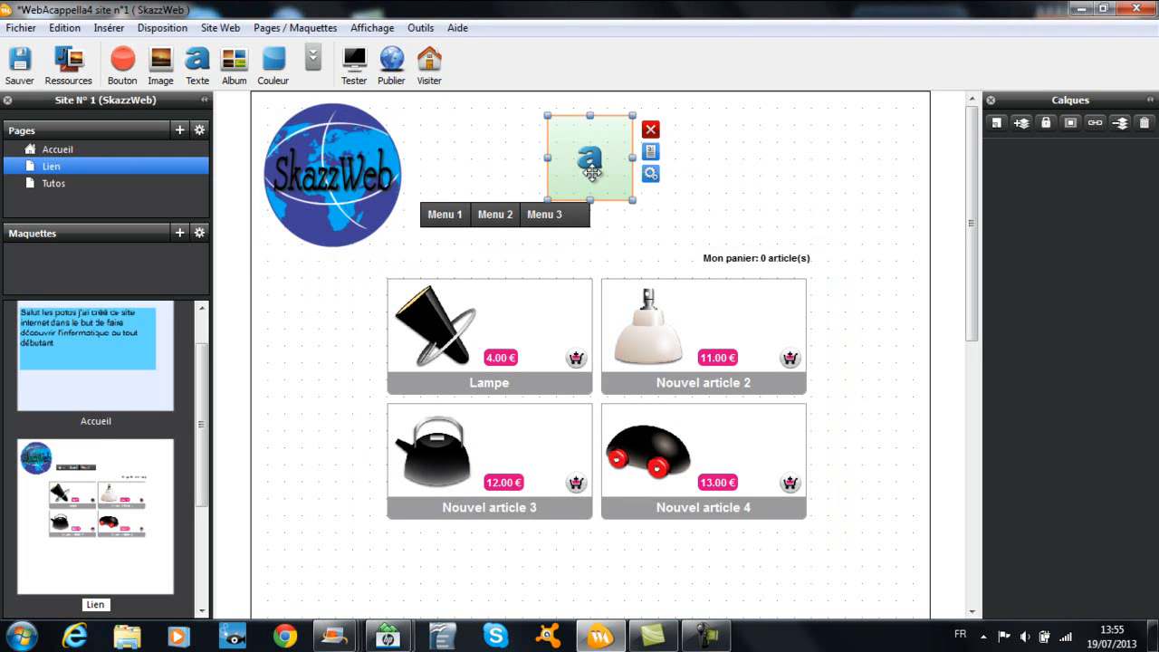
{"action": "left_click", "coordinate": [655, 132]}
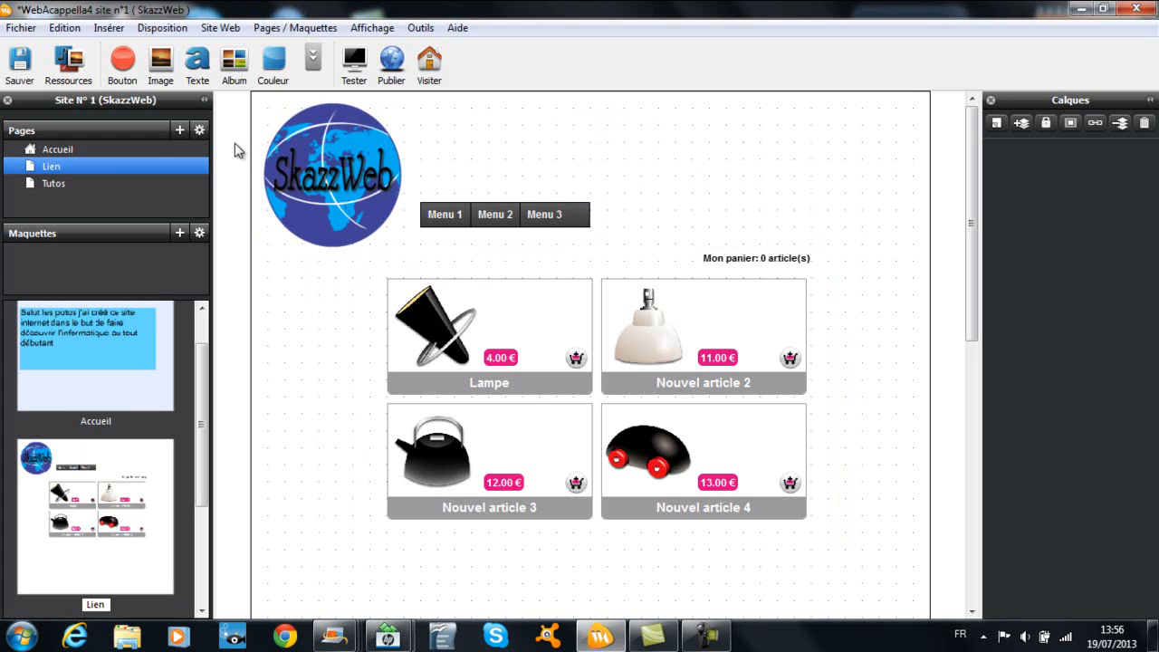
- Shift the e-commerce module down and insert a Formulaire de contact element below it on the Lien page
{"action": "left_click_drag", "start_coordinate": [494, 312], "coordinate": [495, 362]}
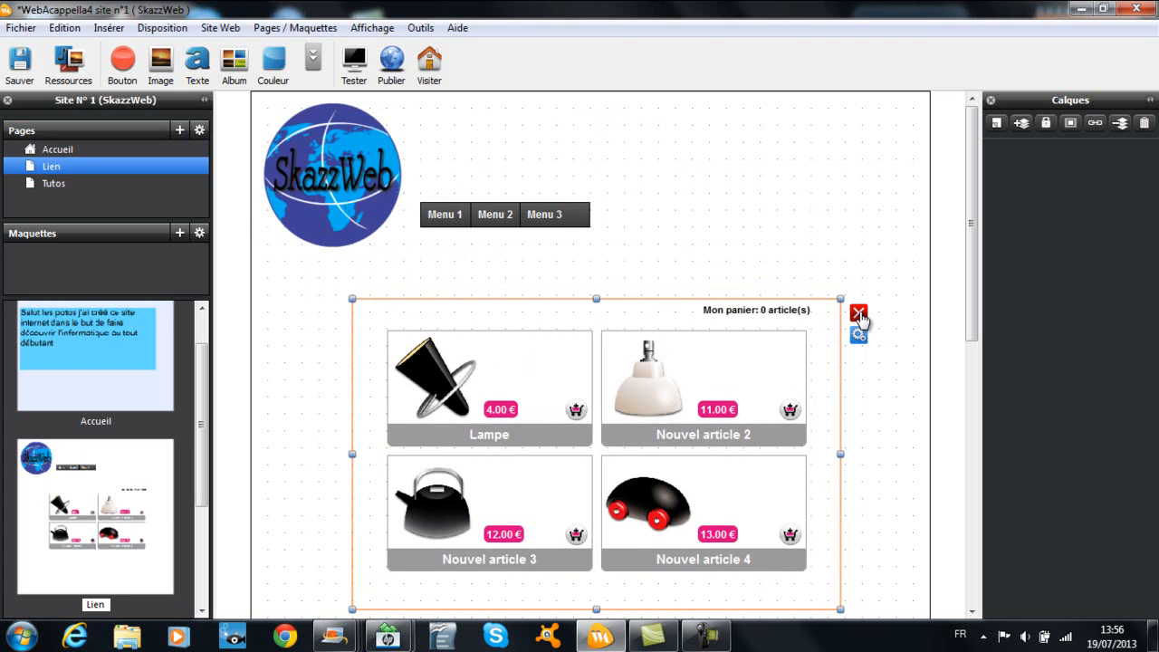
{"action": "left_click", "coordinate": [313, 59]}
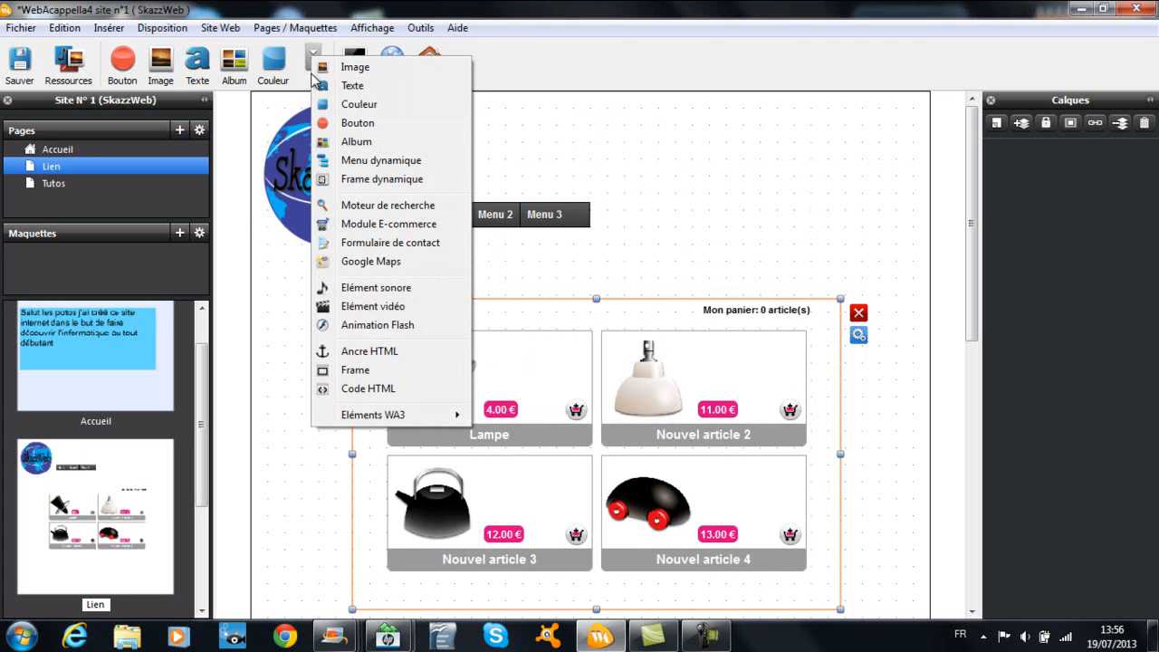
{"action": "left_click", "coordinate": [361, 250]}
{"action": "scroll", "coordinate": [631, 219], "scroll_direction": "down", "scroll_amount": 5}
{"action": "left_click_drag", "start_coordinate": [423, 100], "coordinate": [487, 458]}
{"action": "scroll", "coordinate": [484, 455], "scroll_direction": "up", "scroll_amount": 3}
{"action": "scroll", "coordinate": [484, 455], "scroll_direction": "down", "scroll_amount": 3}
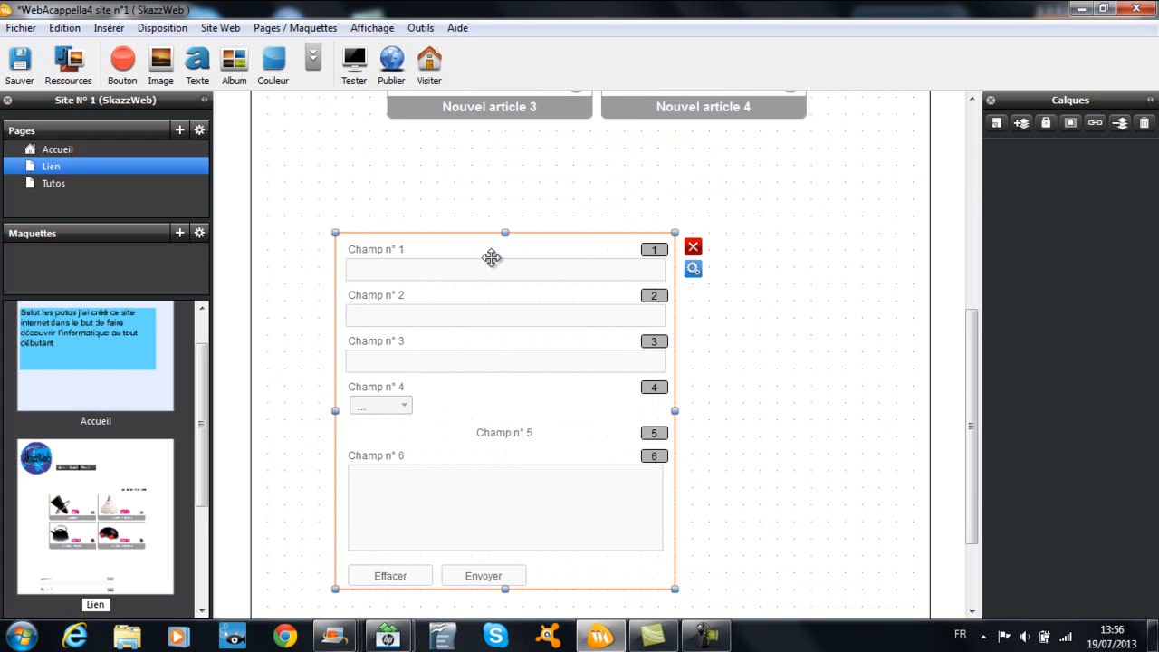
- Open the contact form's properties and review its button, text and background appearance settings
{"action": "left_click", "coordinate": [693, 269]}
{"action": "left_click", "coordinate": [89, 42]}
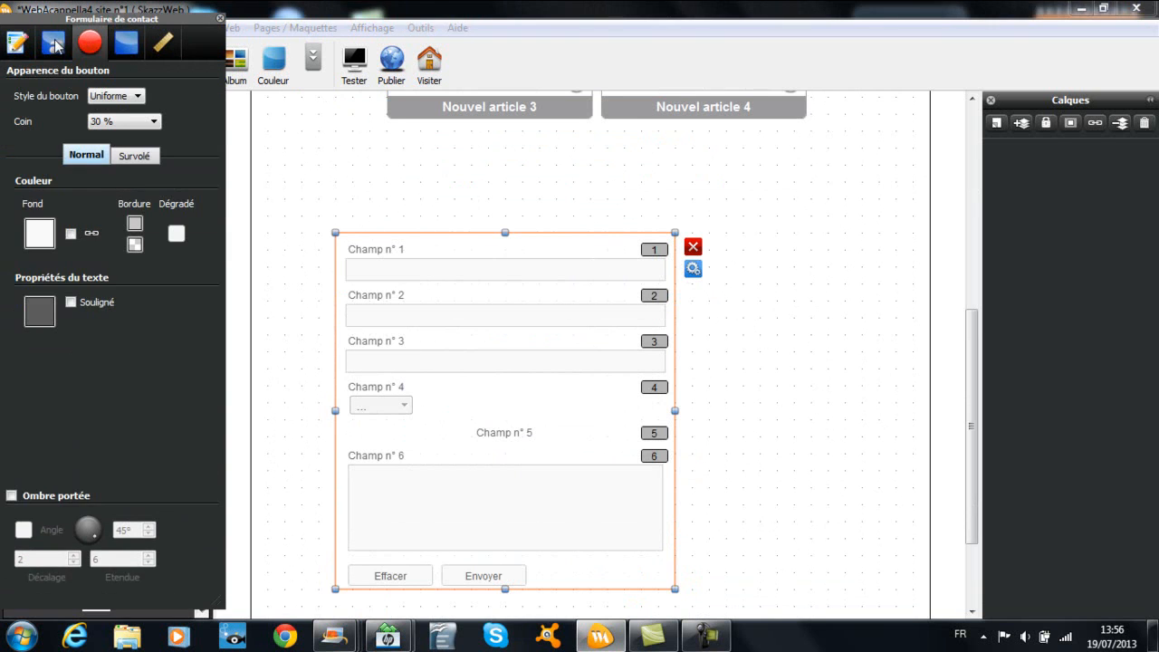
{"action": "left_click", "coordinate": [54, 43]}
{"action": "left_click", "coordinate": [126, 43]}
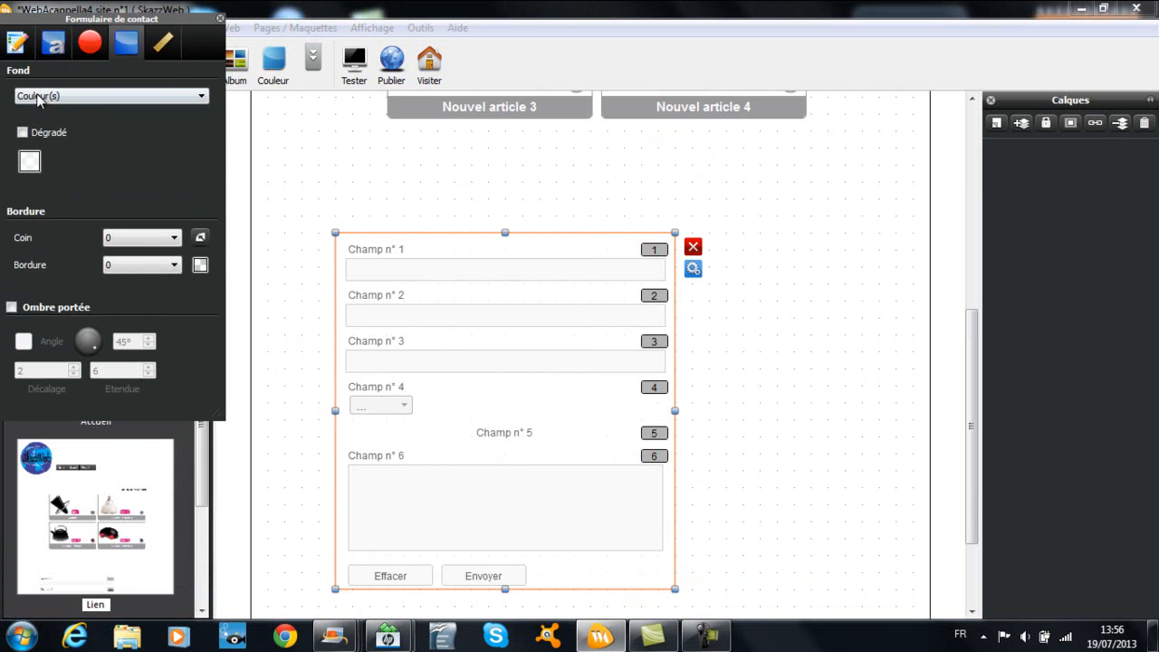
- Label the contact form's first field Nom
{"action": "left_click", "coordinate": [15, 49]}
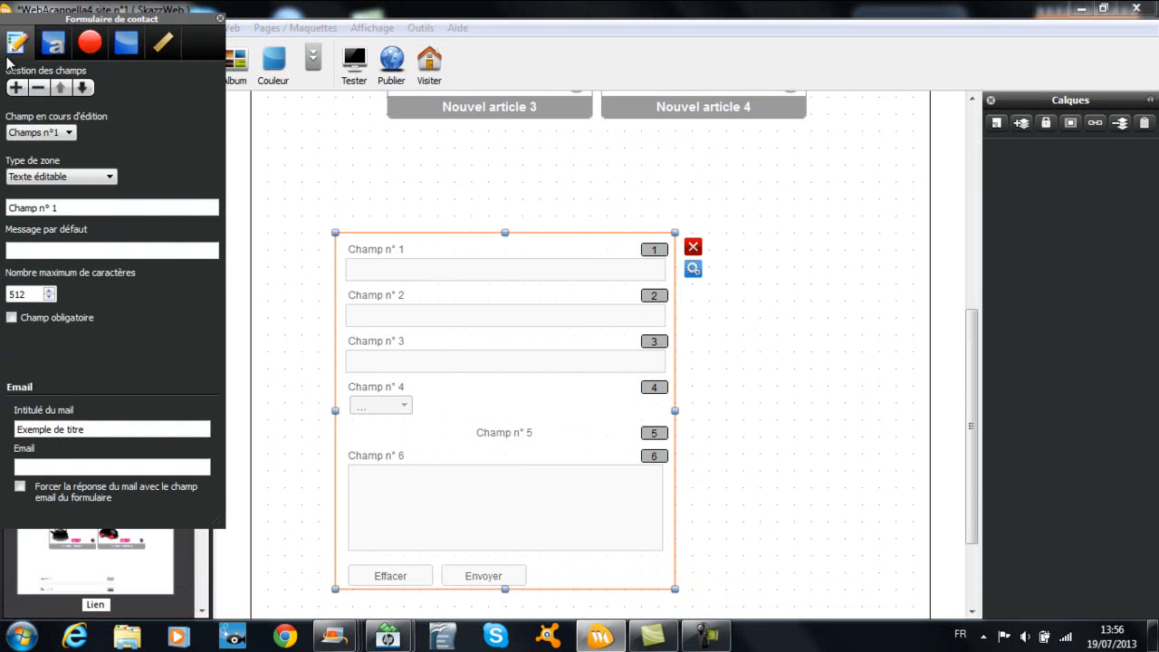
{"action": "left_click_drag", "start_coordinate": [89, 209], "coordinate": [2, 237]}
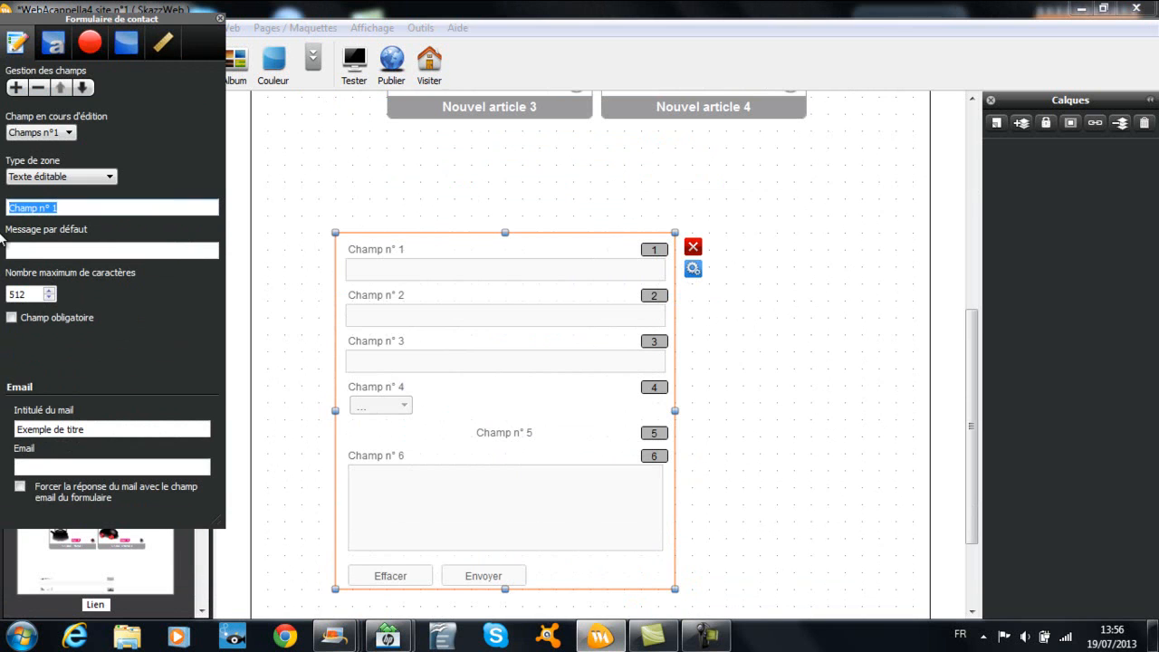
{"action": "type", "text": "P"}
{"action": "type", "text": "Nom"}
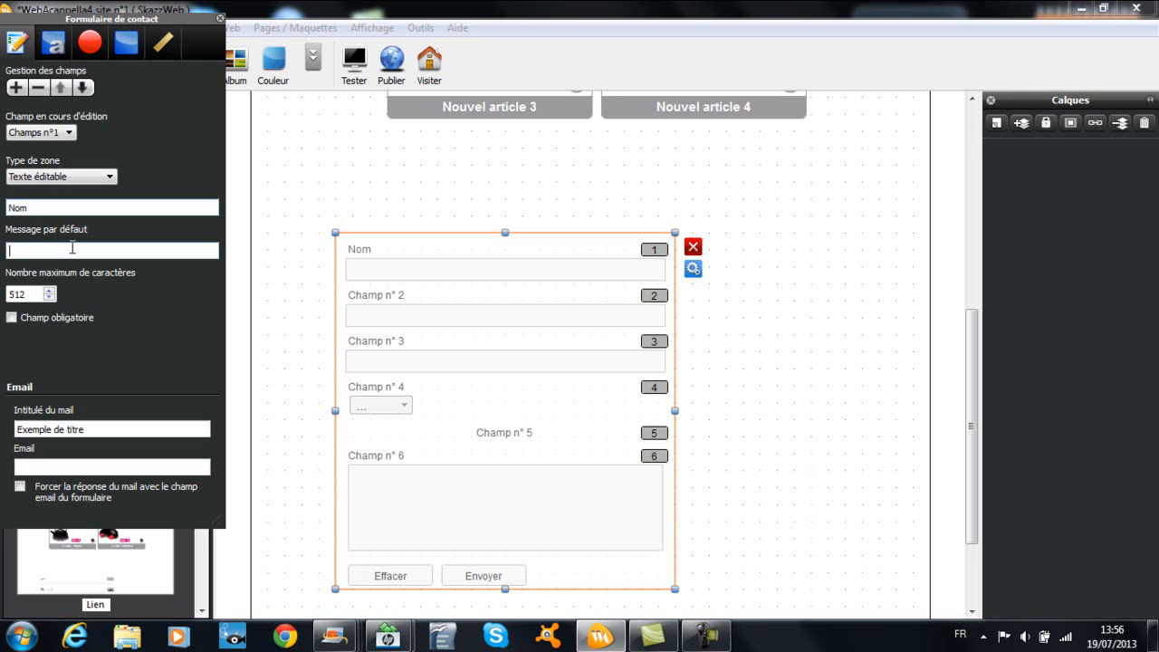
{"action": "left_click", "coordinate": [403, 317]}
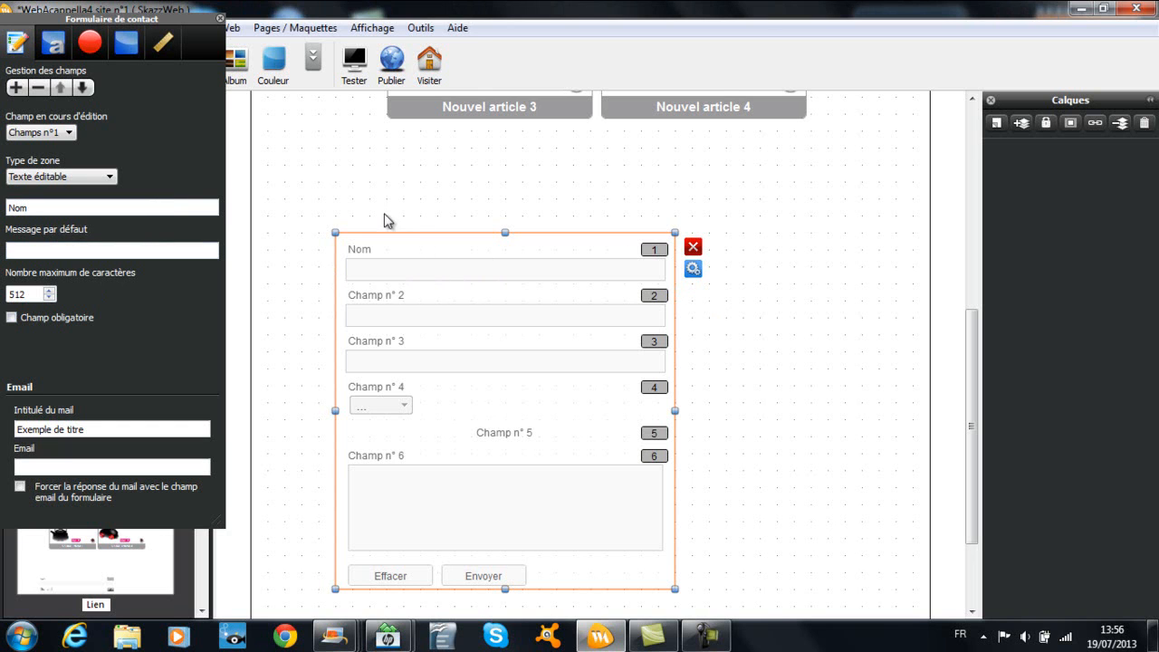
- Label the contact form's second field Prénom
{"action": "left_click", "coordinate": [72, 133]}
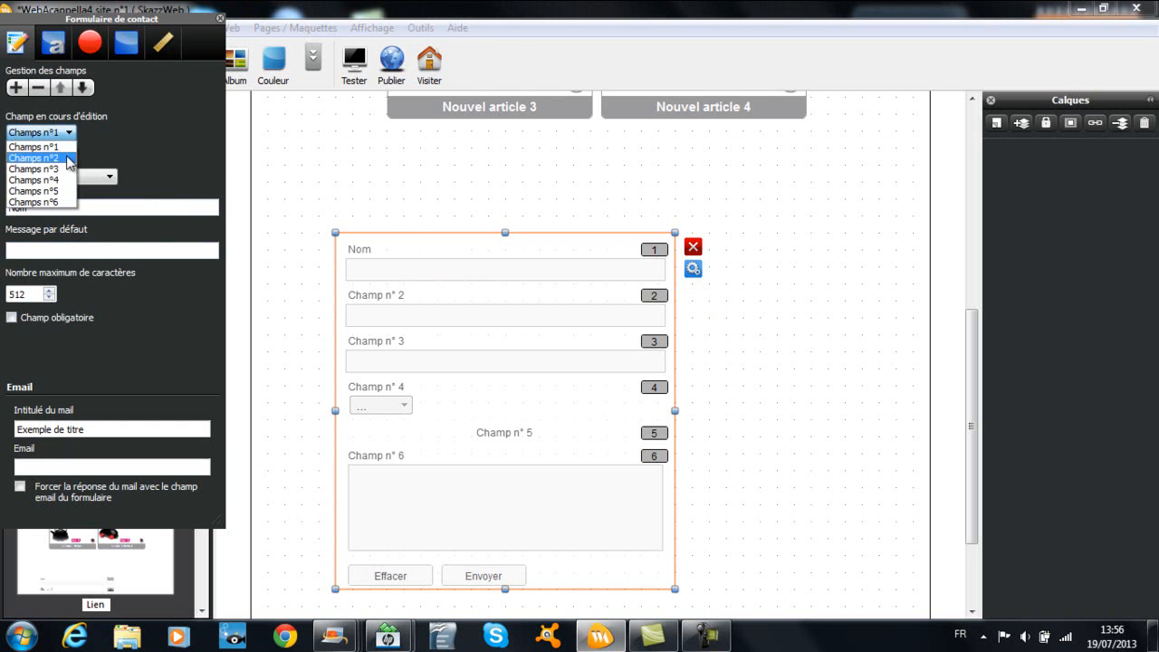
{"action": "left_click", "coordinate": [45, 158]}
{"action": "left_click_drag", "start_coordinate": [69, 207], "coordinate": [2, 208]}
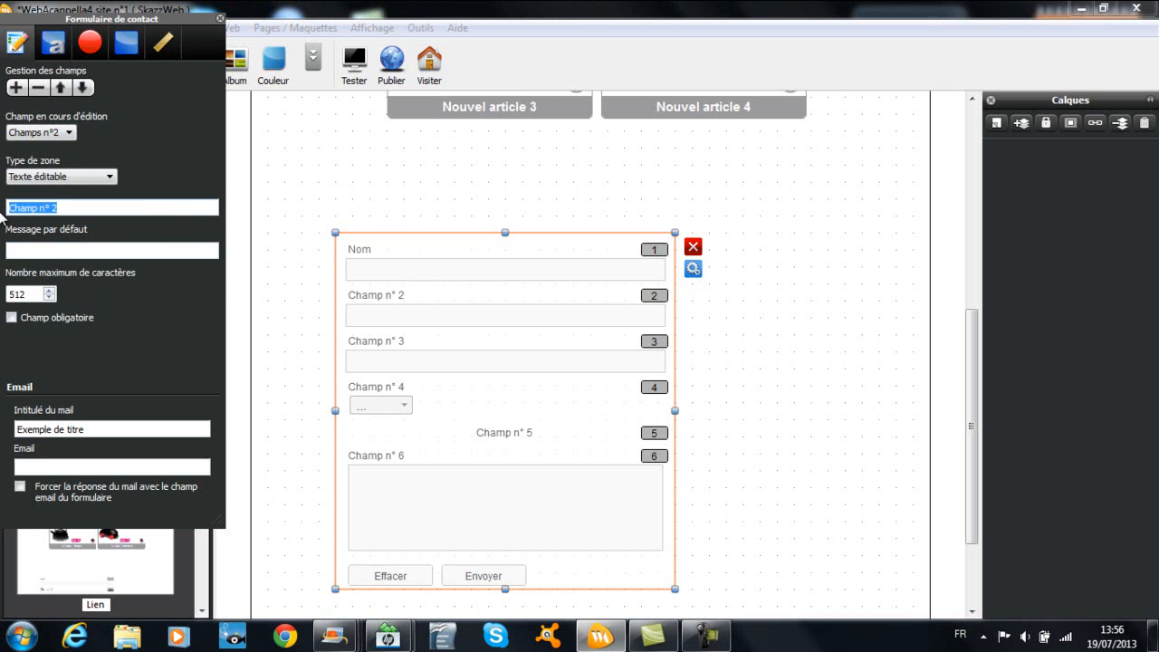
{"action": "type", "text": "Prénom"}
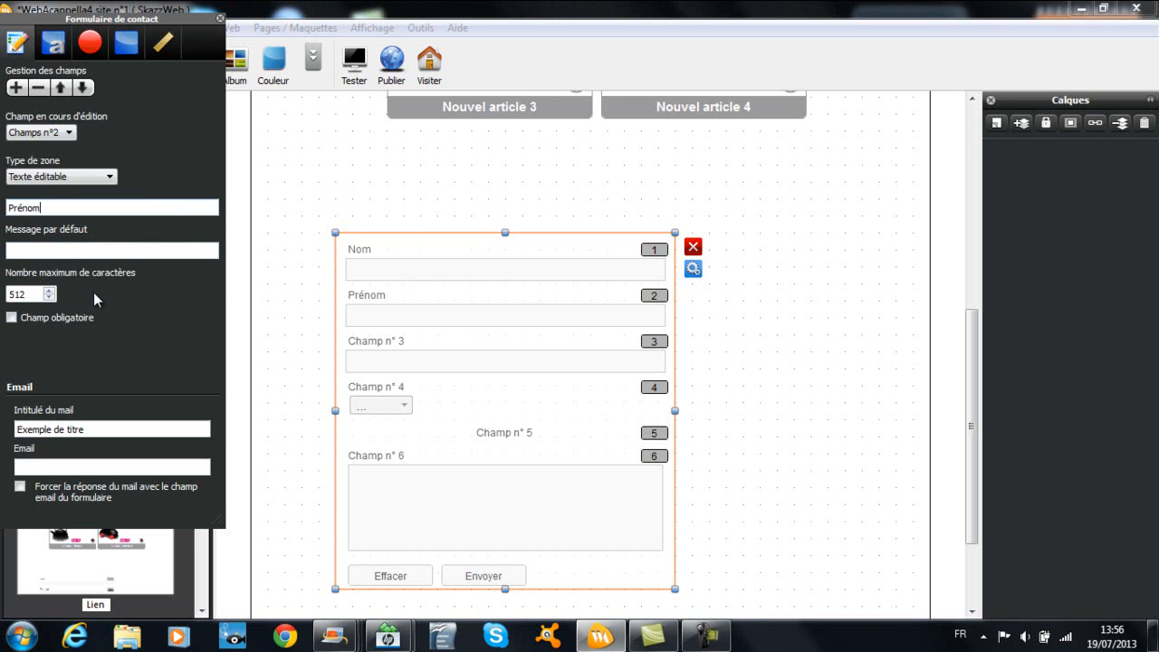
- Label the contact form's third field Age
{"action": "left_click", "coordinate": [41, 132]}
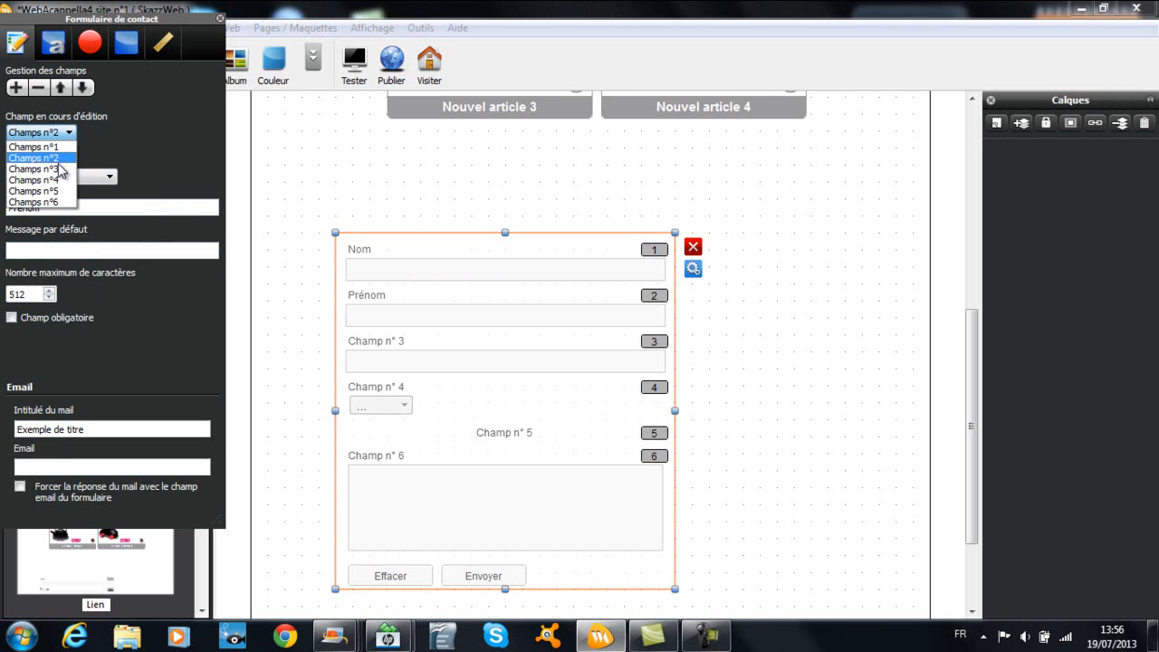
{"action": "left_click", "coordinate": [57, 169]}
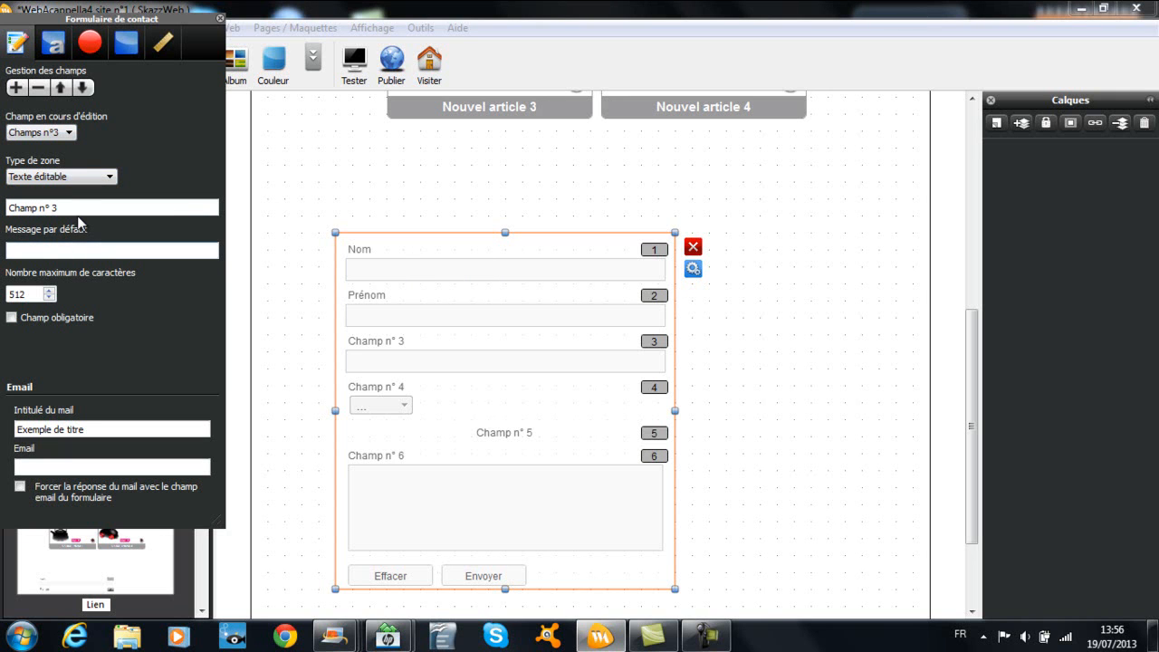
{"action": "left_click_drag", "start_coordinate": [79, 208], "coordinate": [1, 216]}
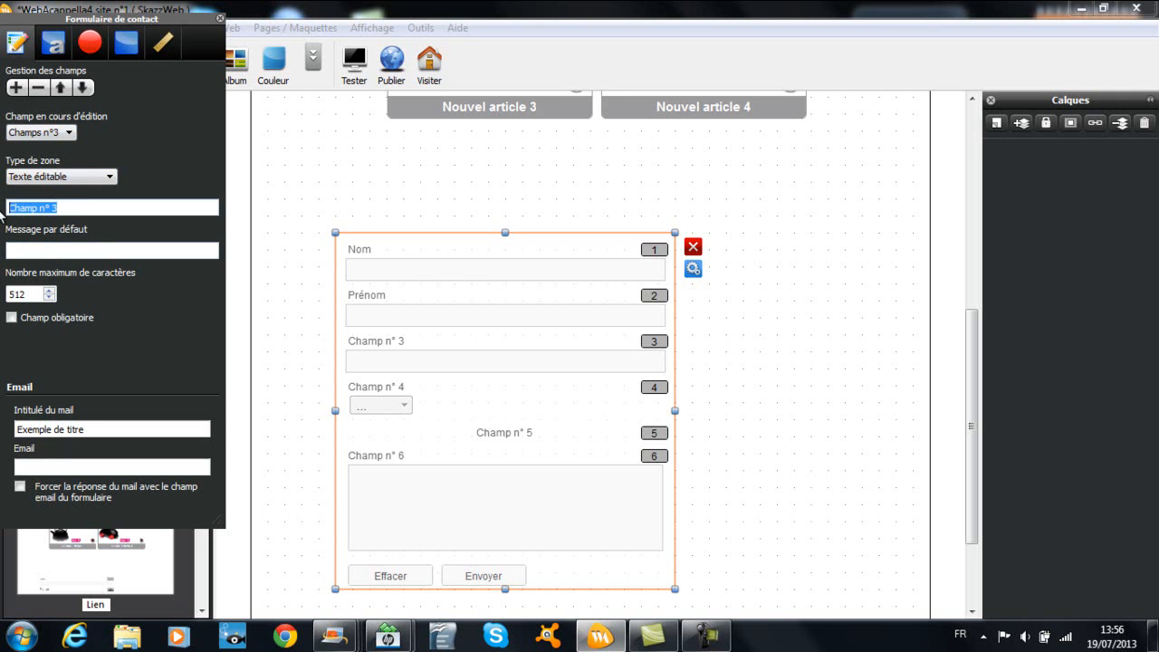
{"action": "type", "text": "Age"}
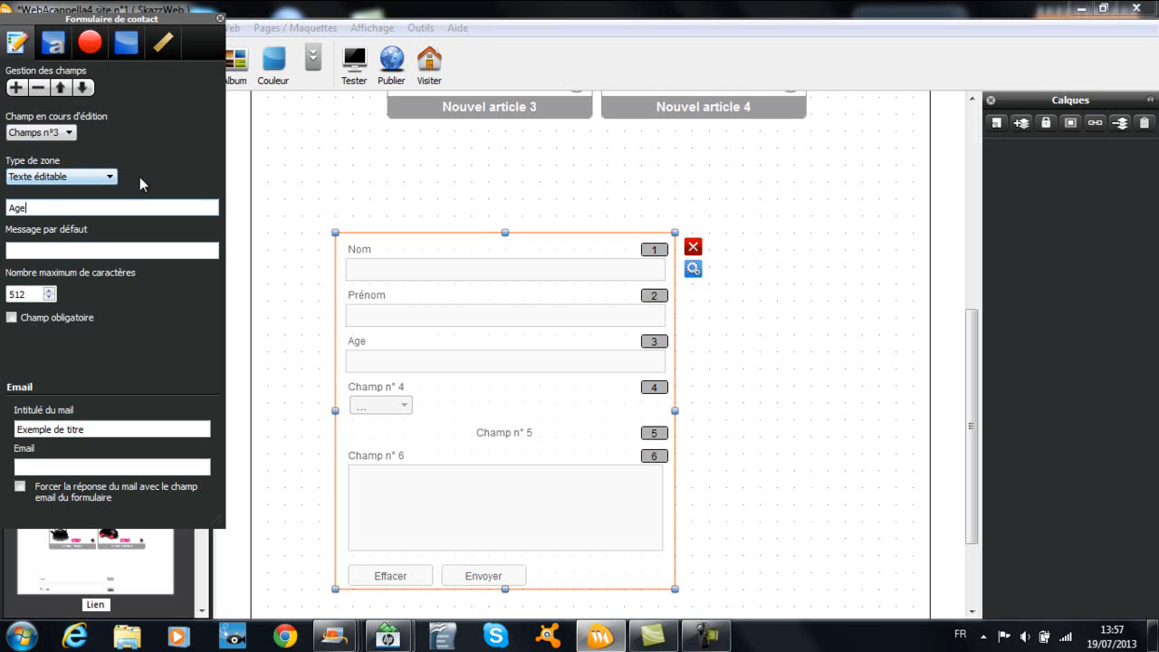
- Replace the list of values of the contact form's fourth field, a multiple-choice field, with Taille
{"action": "left_click", "coordinate": [71, 136]}
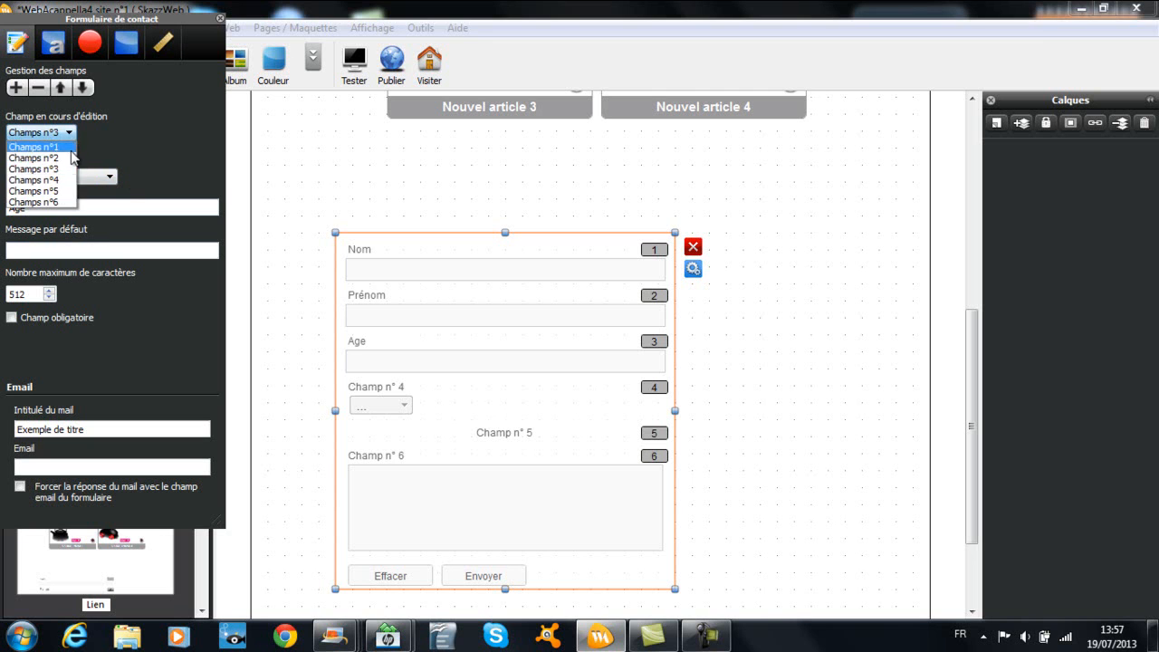
{"action": "left_click", "coordinate": [54, 188]}
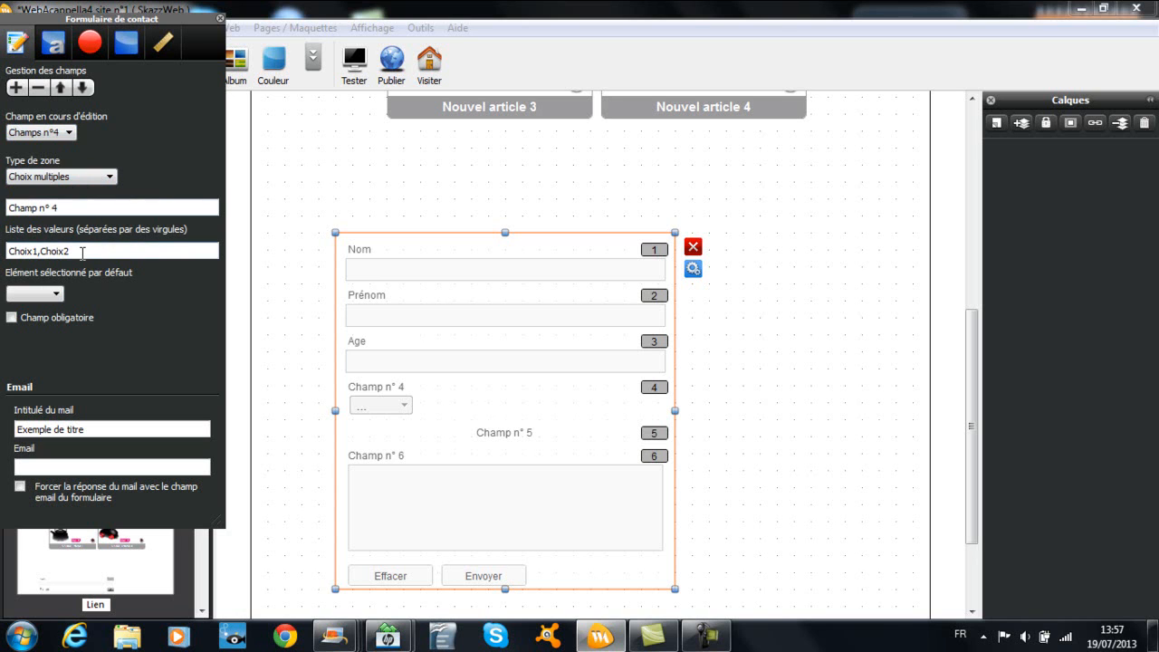
{"action": "key", "text": "ctrl+a"}
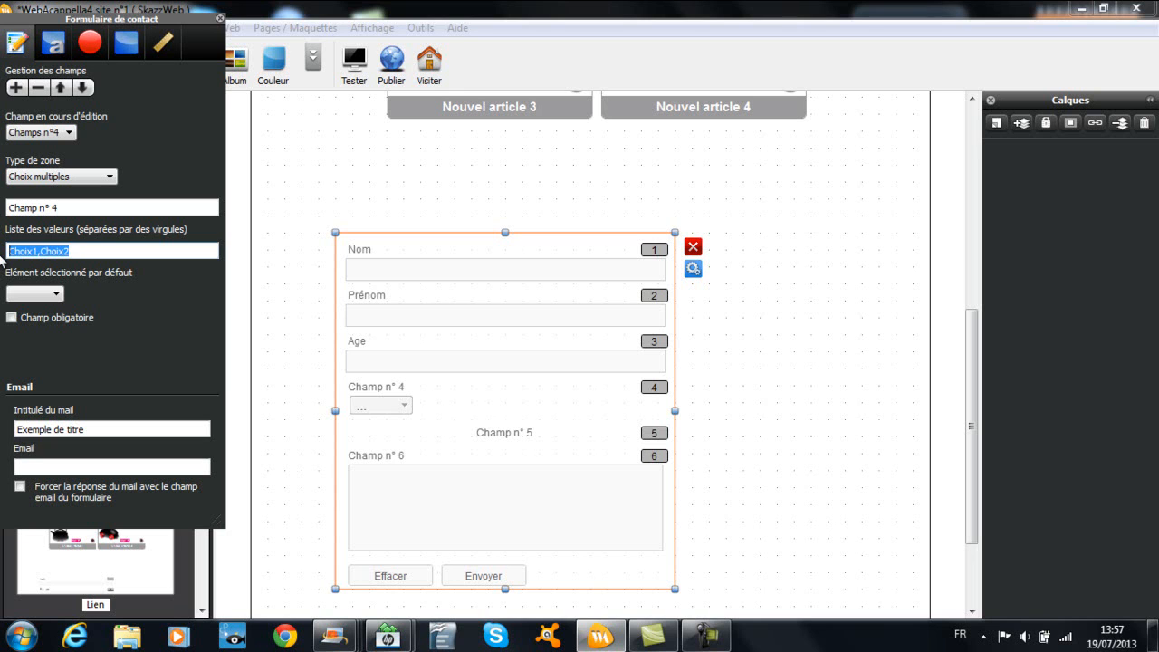
{"action": "type", "text": "Taille"}
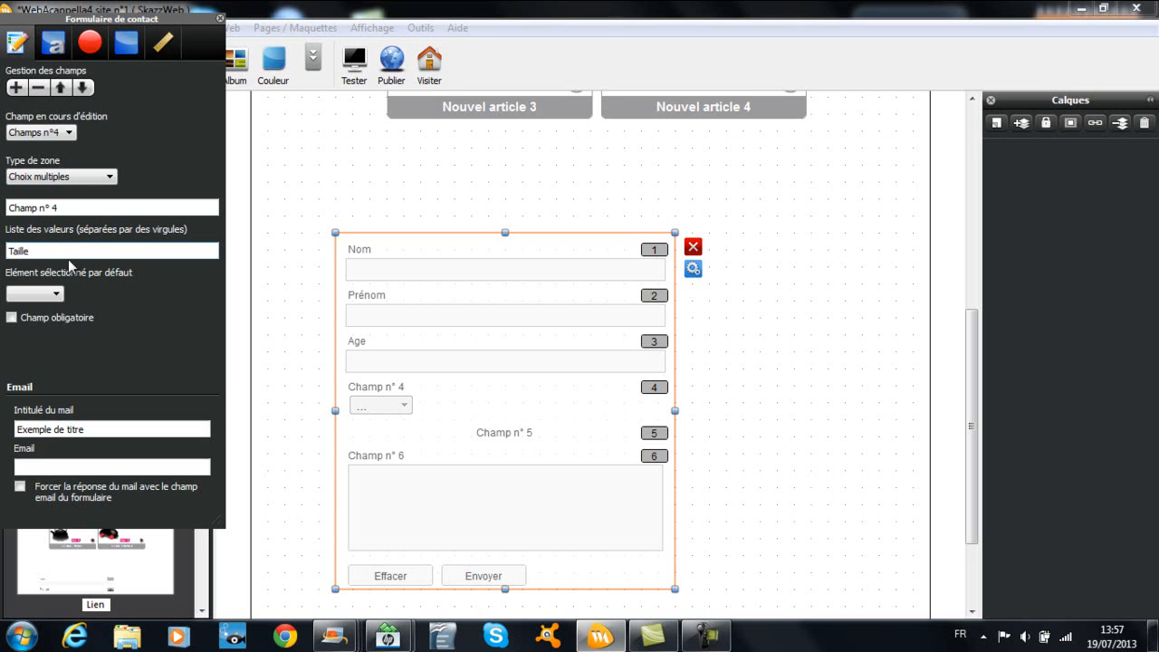
- Close the contact form's properties and save the site
{"action": "left_click", "coordinate": [58, 136]}
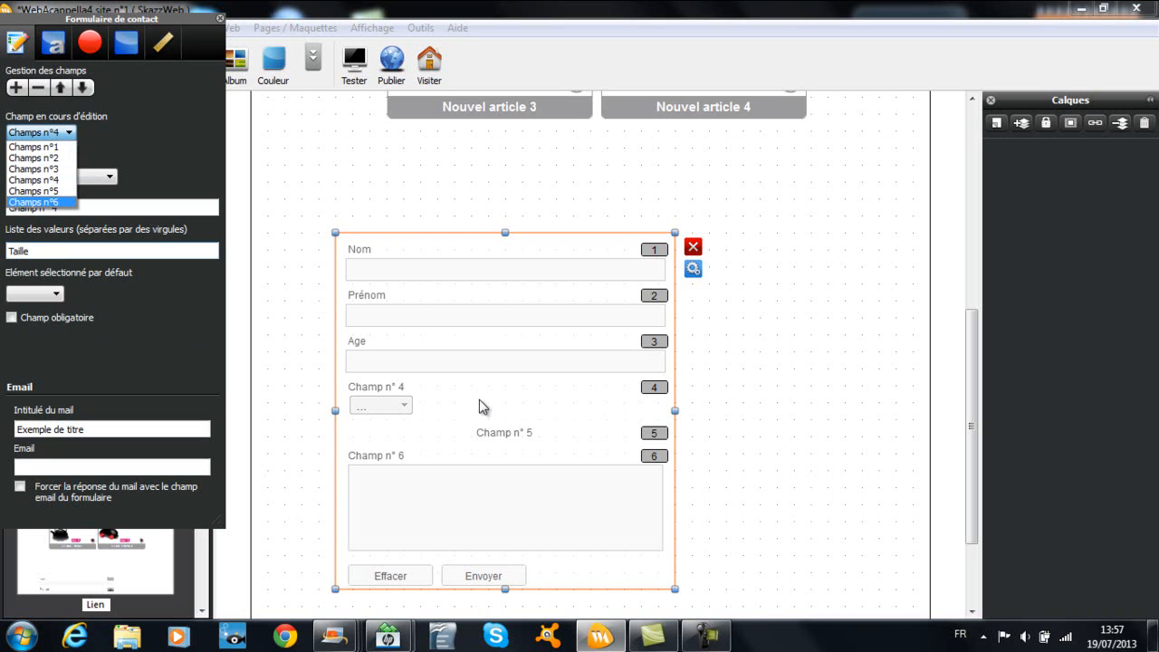
{"action": "left_click", "coordinate": [184, 122]}
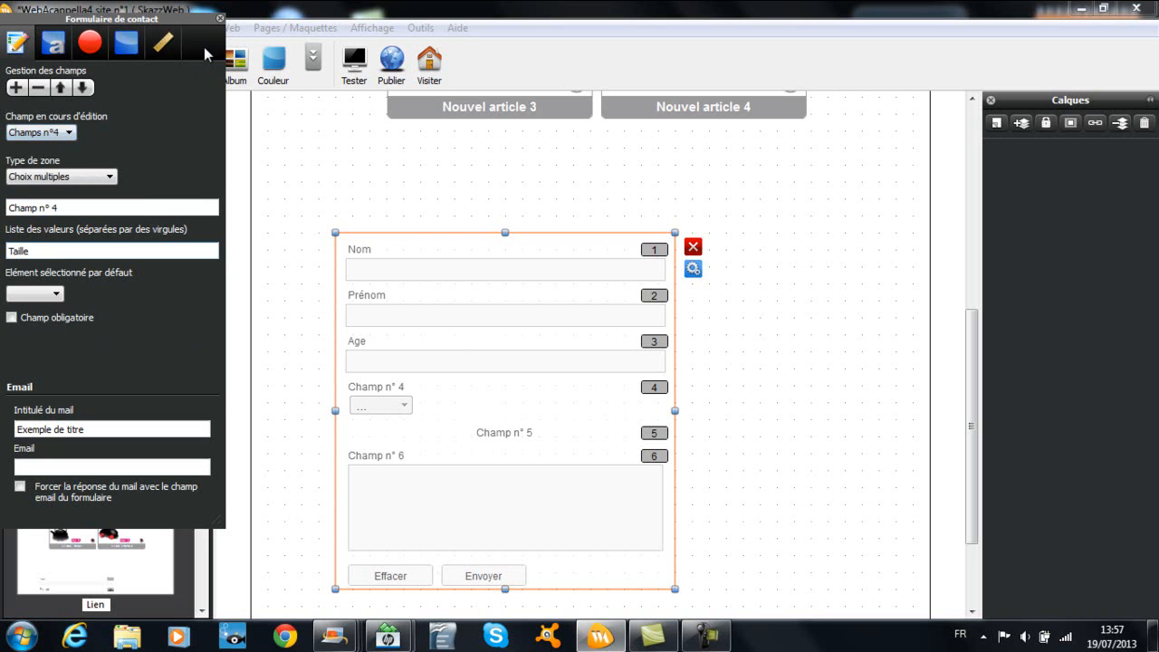
{"action": "left_click", "coordinate": [220, 18]}
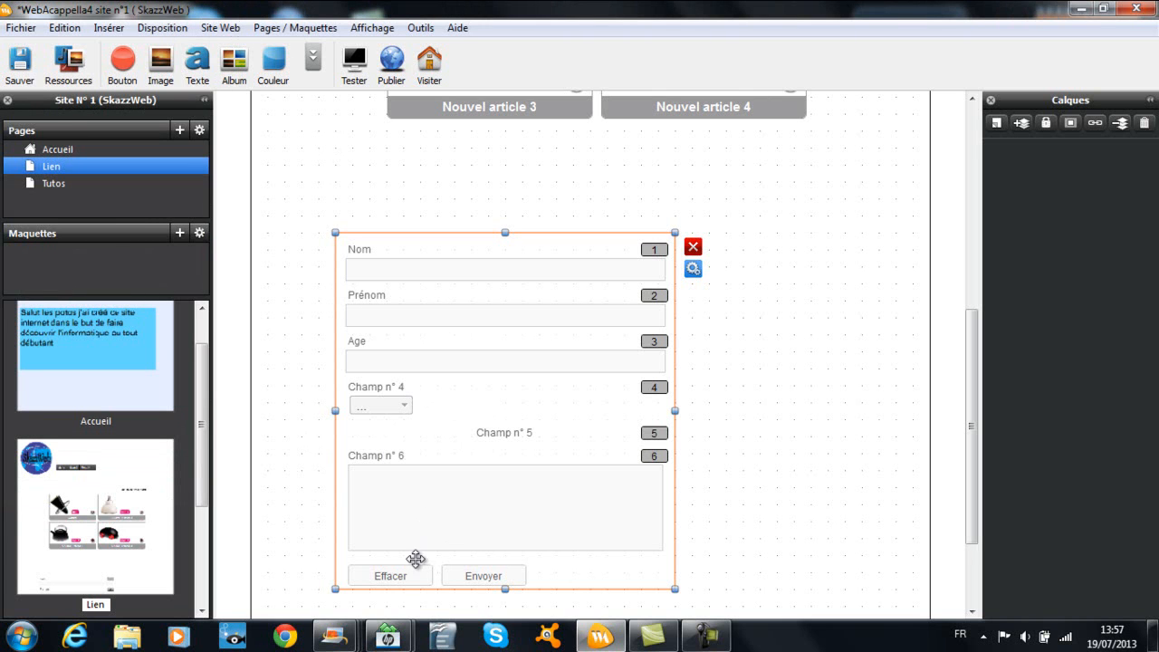
{"action": "key", "text": "ctrl+s"}
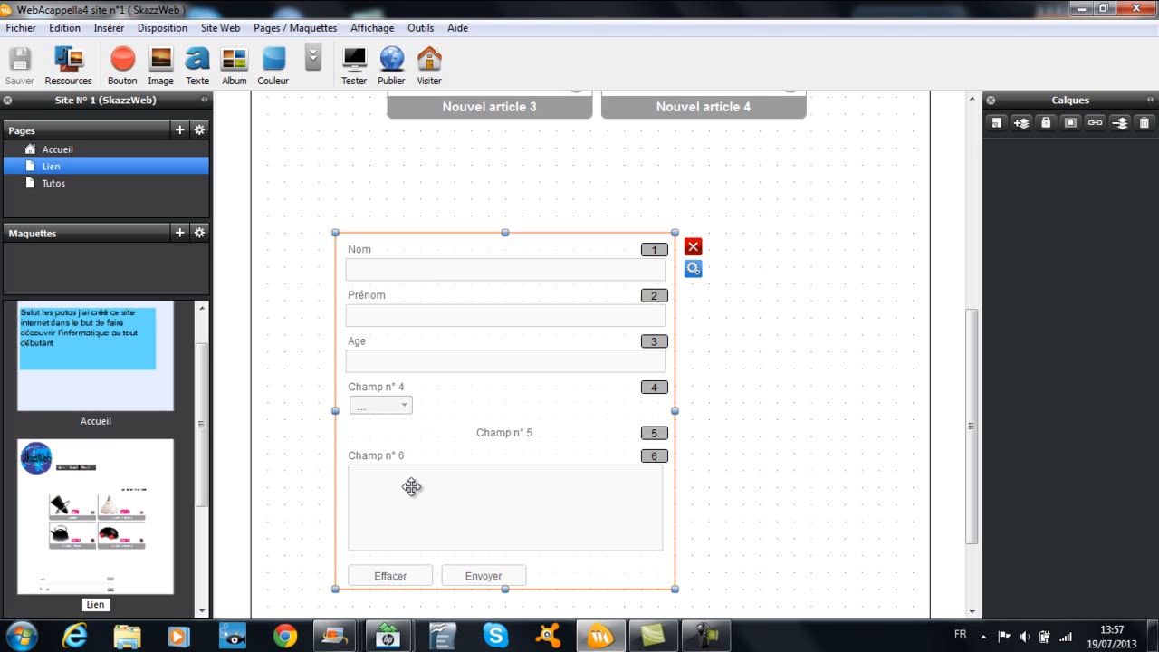
- Move the contact form slightly up and to the right on the Lien page
{"action": "left_click_drag", "start_coordinate": [429, 435], "coordinate": [475, 403]}
{"action": "scroll", "coordinate": [475, 403], "scroll_direction": "up", "scroll_amount": 4}
{"action": "scroll", "coordinate": [503, 346], "scroll_direction": "down", "scroll_amount": 4}
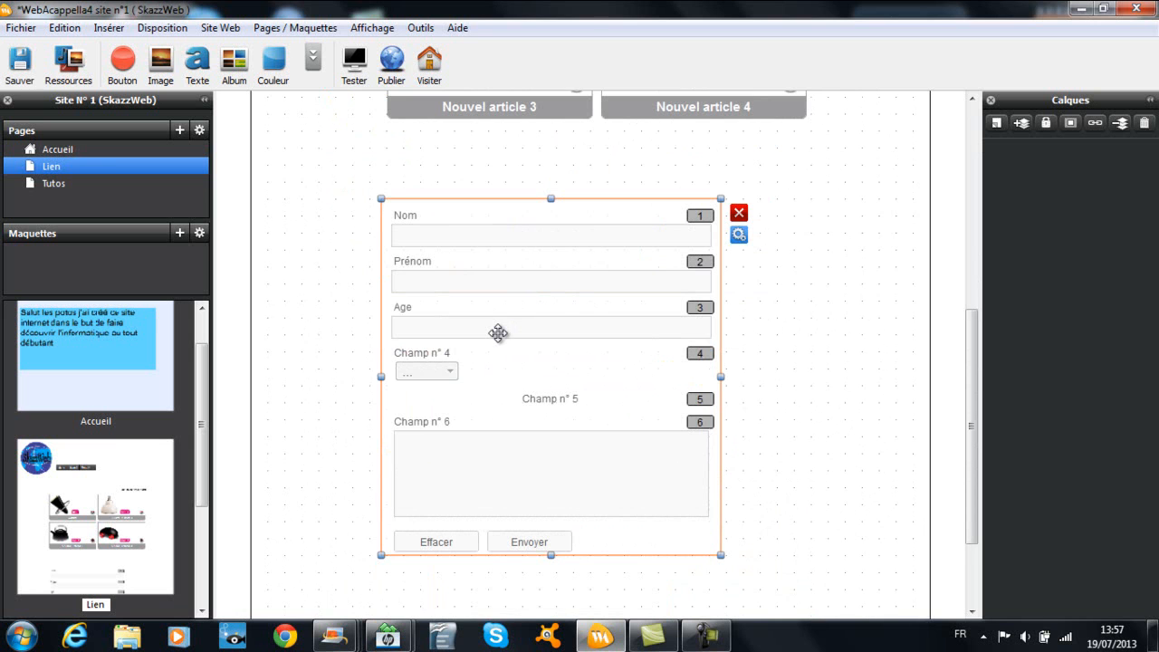
- Move the e-commerce module slightly up and to the left, above the contact form
{"action": "scroll", "coordinate": [499, 332], "scroll_direction": "up", "scroll_amount": 4}
{"action": "left_click_drag", "start_coordinate": [498, 332], "coordinate": [463, 312]}
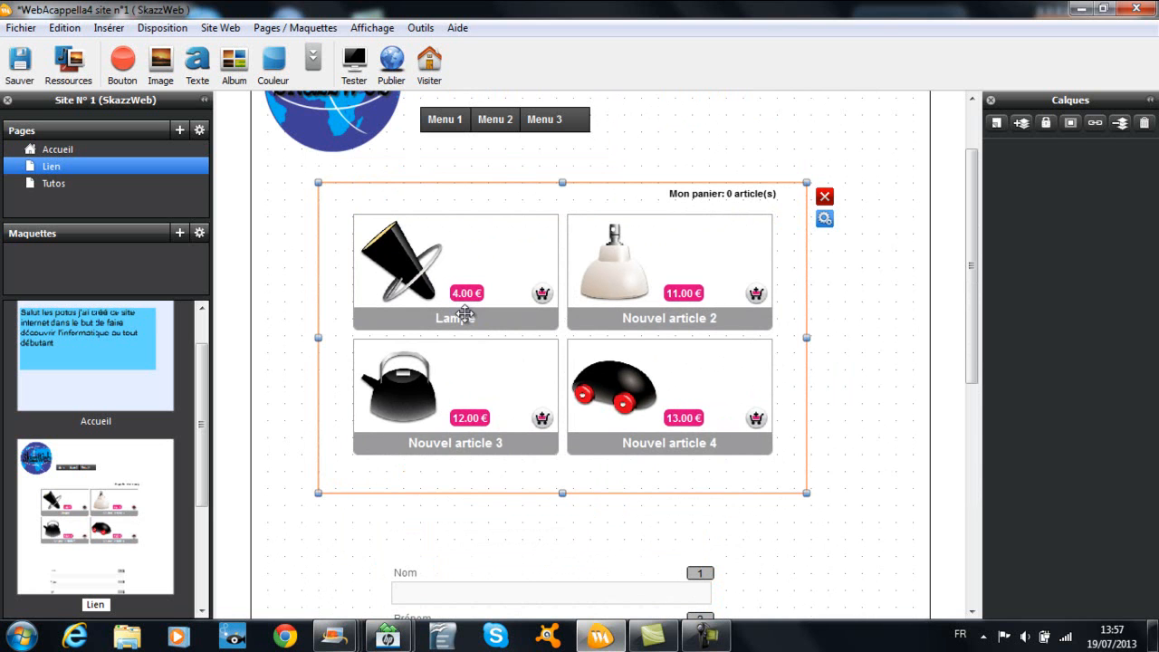
{"action": "mouse_move", "coordinate": [464, 313]}
{"action": "left_mouse_down"}
{"action": "mouse_move", "coordinate": [525, 316]}
{"action": "mouse_move", "coordinate": [466, 318]}
{"action": "left_mouse_up"}
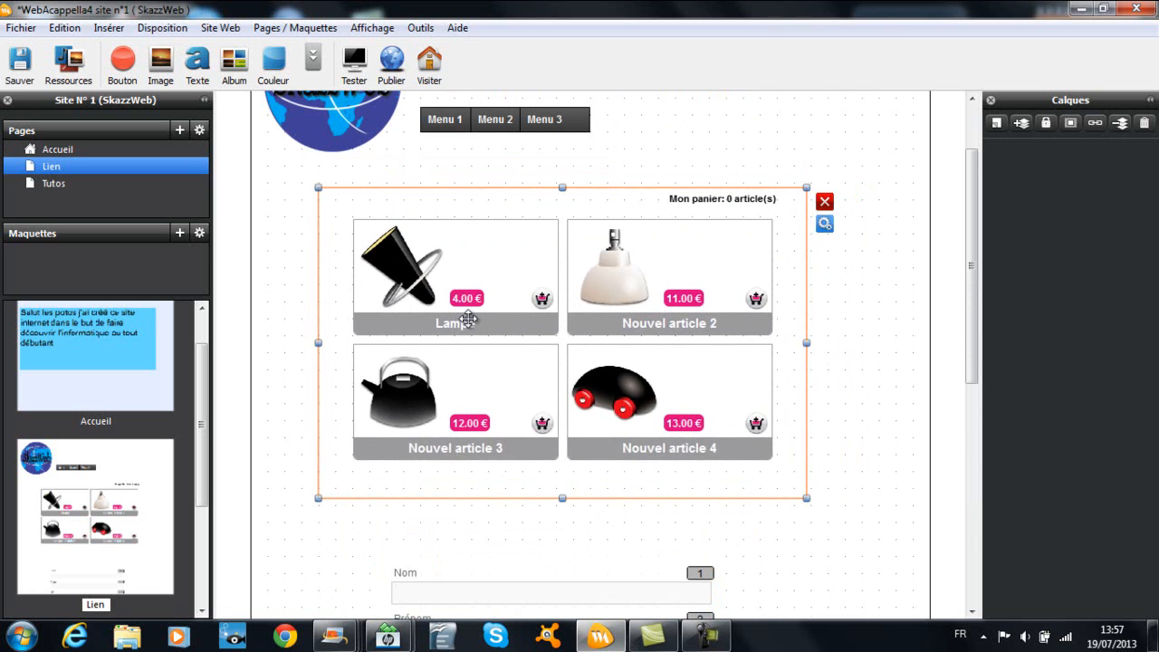
{"action": "scroll", "coordinate": [471, 328], "scroll_direction": "down", "scroll_amount": 1}
{"action": "scroll", "coordinate": [471, 331], "scroll_direction": "up", "scroll_amount": 2}
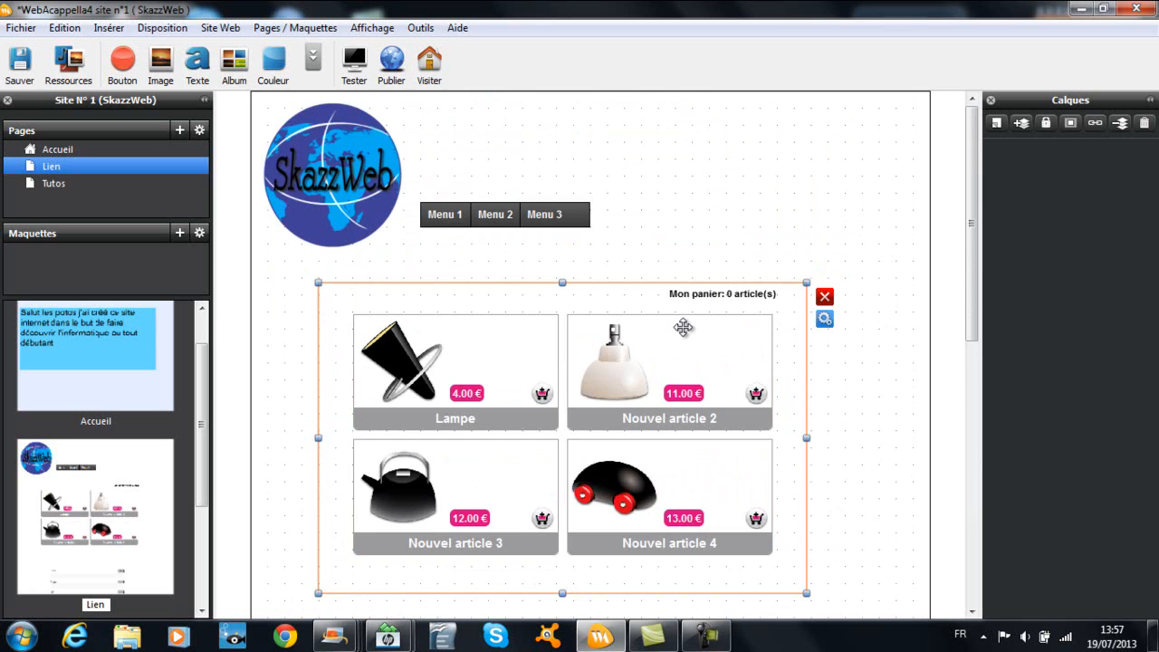
- Insert a Google Maps element on the Lien page and position it over the contact form, just under the Prénom label
{"action": "scroll", "coordinate": [684, 328], "scroll_direction": "down", "scroll_amount": 4}
{"action": "left_click", "coordinate": [313, 60]}
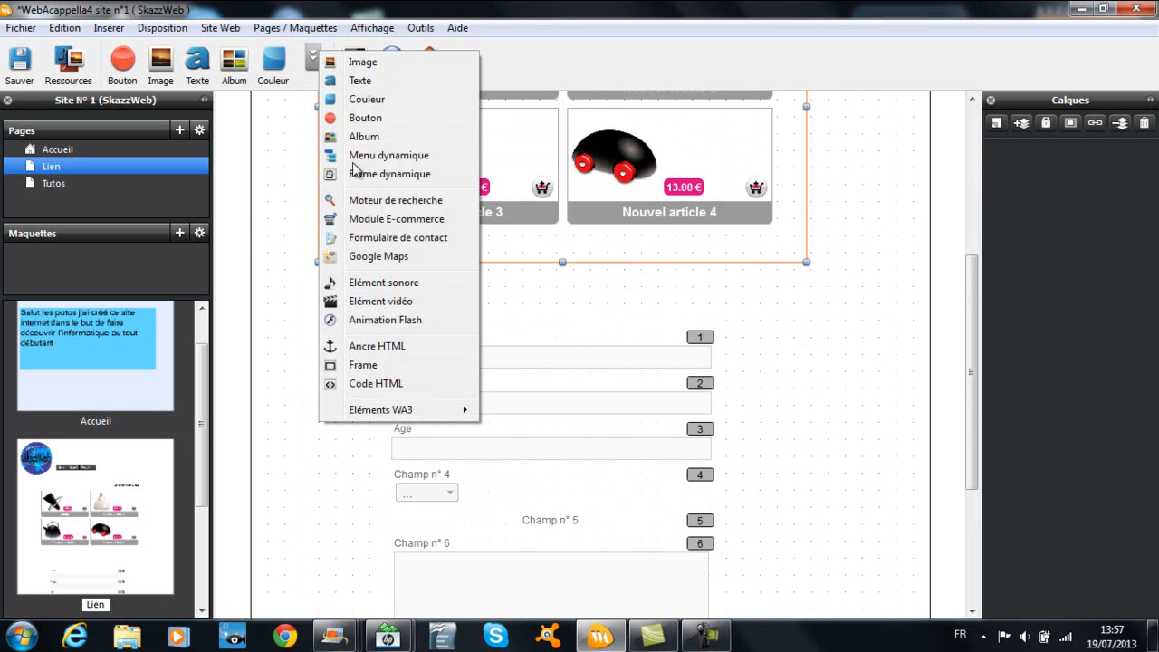
{"action": "left_click", "coordinate": [366, 257]}
{"action": "scroll", "coordinate": [477, 315], "scroll_direction": "down", "scroll_amount": 2}
{"action": "left_click_drag", "start_coordinate": [465, 147], "coordinate": [770, 566]}
{"action": "left_click_drag", "start_coordinate": [716, 401], "coordinate": [601, 444]}
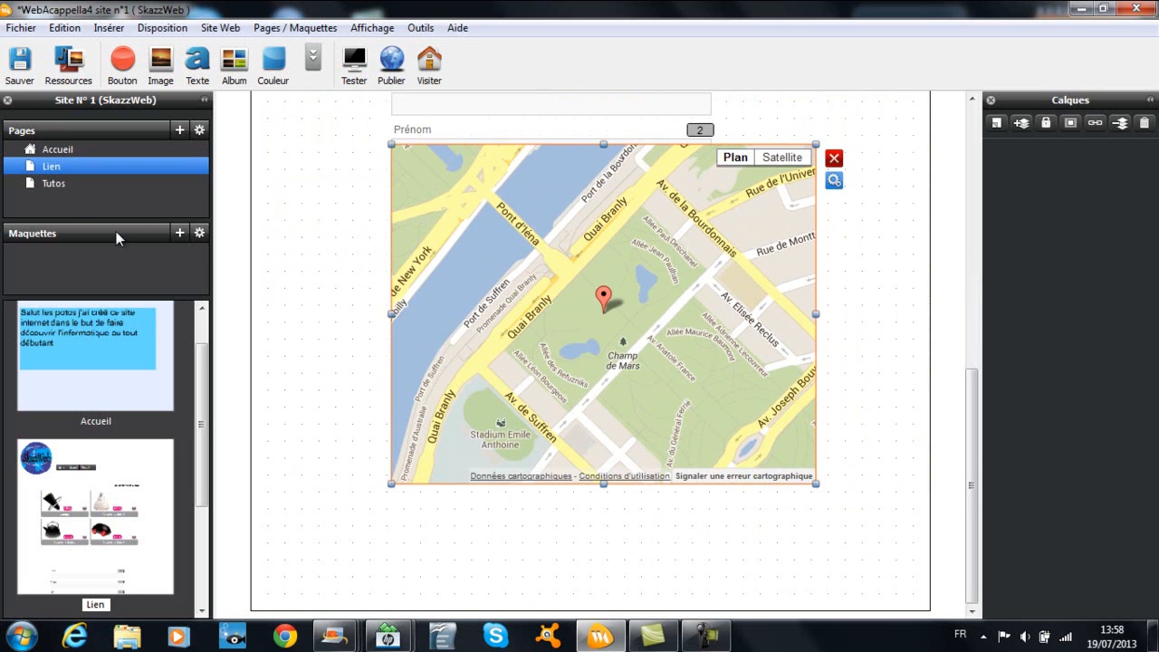
- Switch to the Tutos page, saving the changes made on Lien, and return to the Lien page
{"action": "left_click", "coordinate": [76, 185]}
{"action": "left_click", "coordinate": [616, 349]}
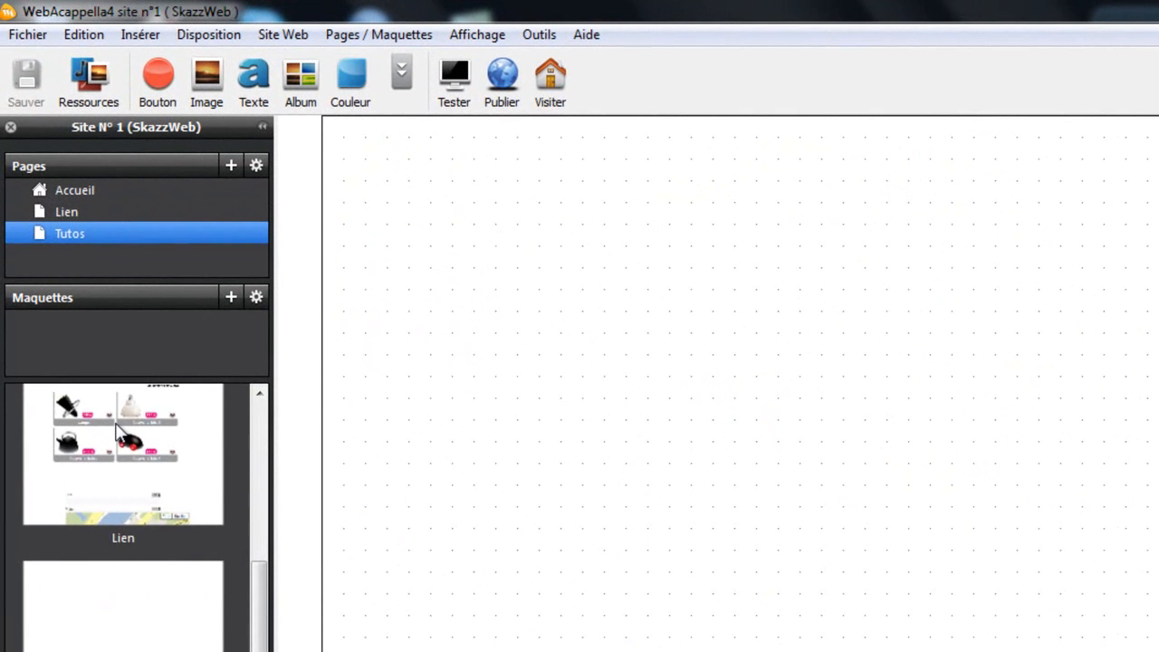
{"action": "left_click", "coordinate": [92, 338]}
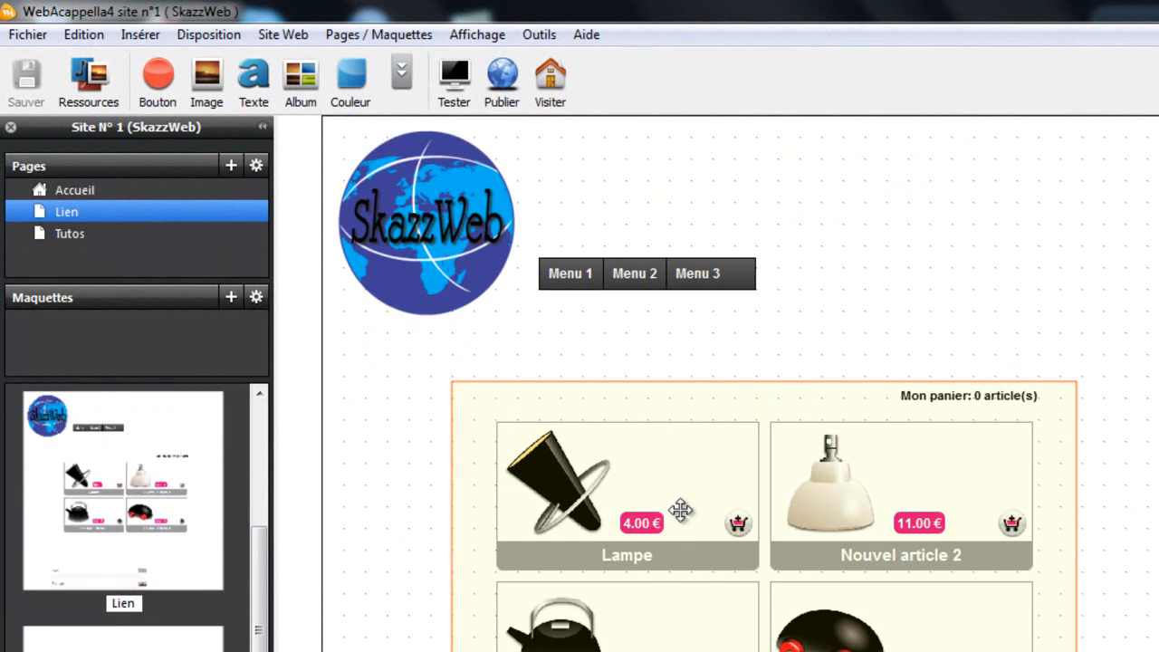
- Insert a Google Maps element on the Tutos page
{"action": "scroll", "coordinate": [699, 569], "scroll_direction": "down", "scroll_amount": 8}
{"action": "scroll", "coordinate": [693, 552], "scroll_direction": "up", "scroll_amount": 8}
{"action": "scroll", "coordinate": [698, 565], "scroll_direction": "down", "scroll_amount": 4}
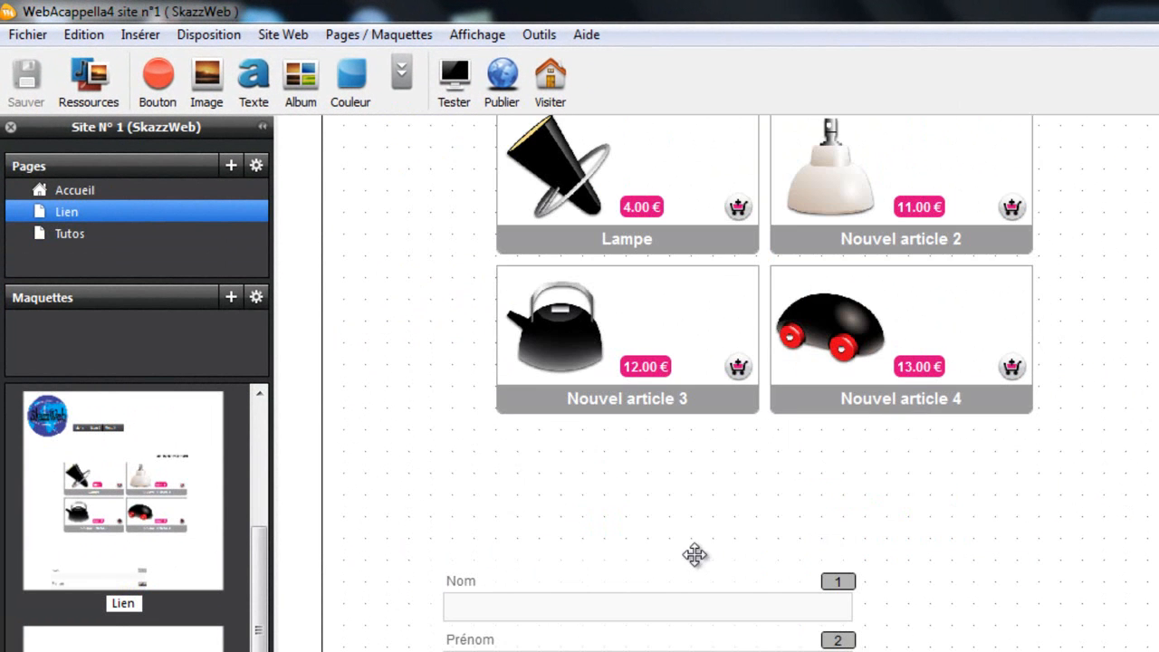
{"action": "left_click", "coordinate": [127, 632]}
{"action": "left_click", "coordinate": [402, 72]}
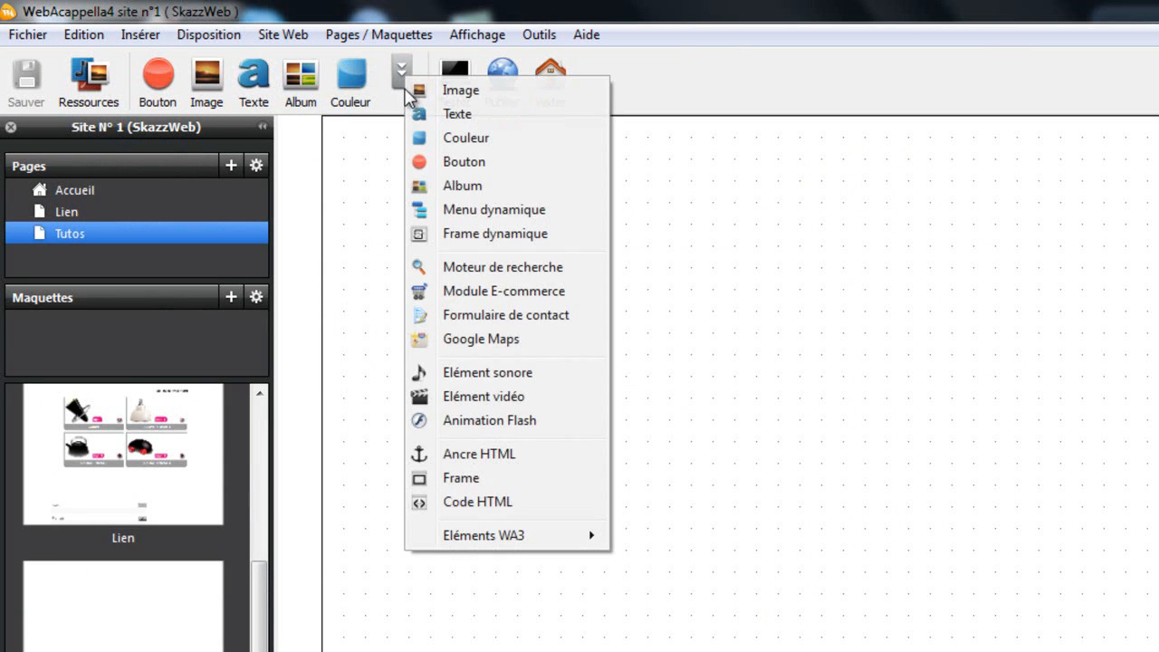
{"action": "left_click", "coordinate": [505, 316]}
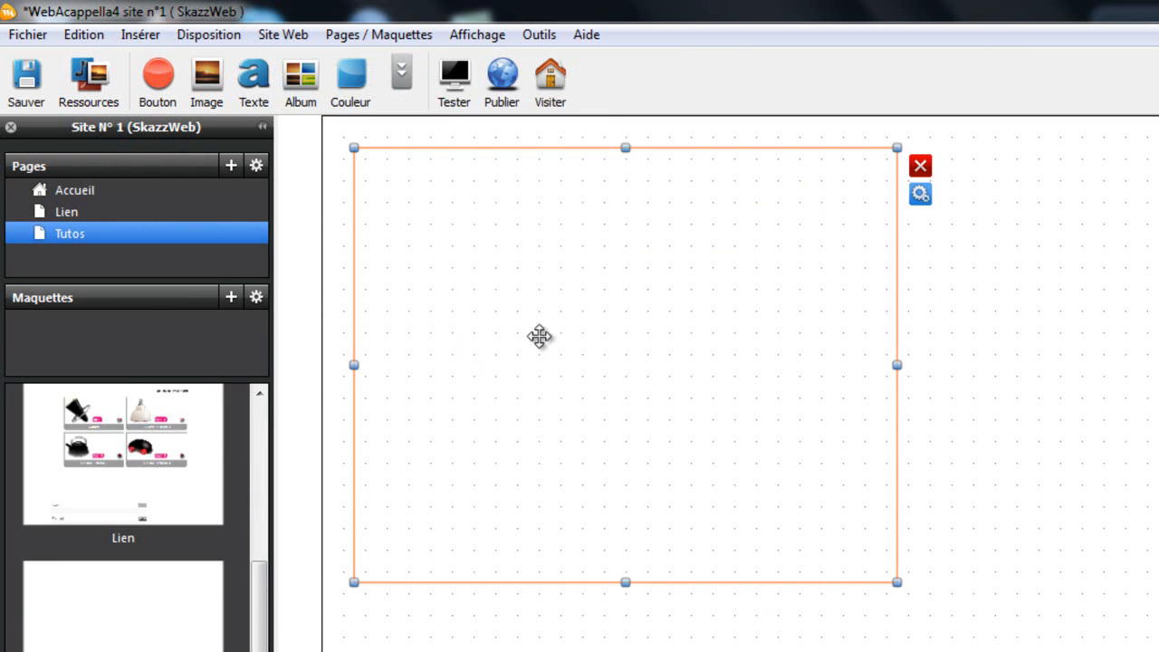
- Apply the Eiffel Tower, Paris location in the new map's properties and close them
{"action": "left_click", "coordinate": [921, 194]}
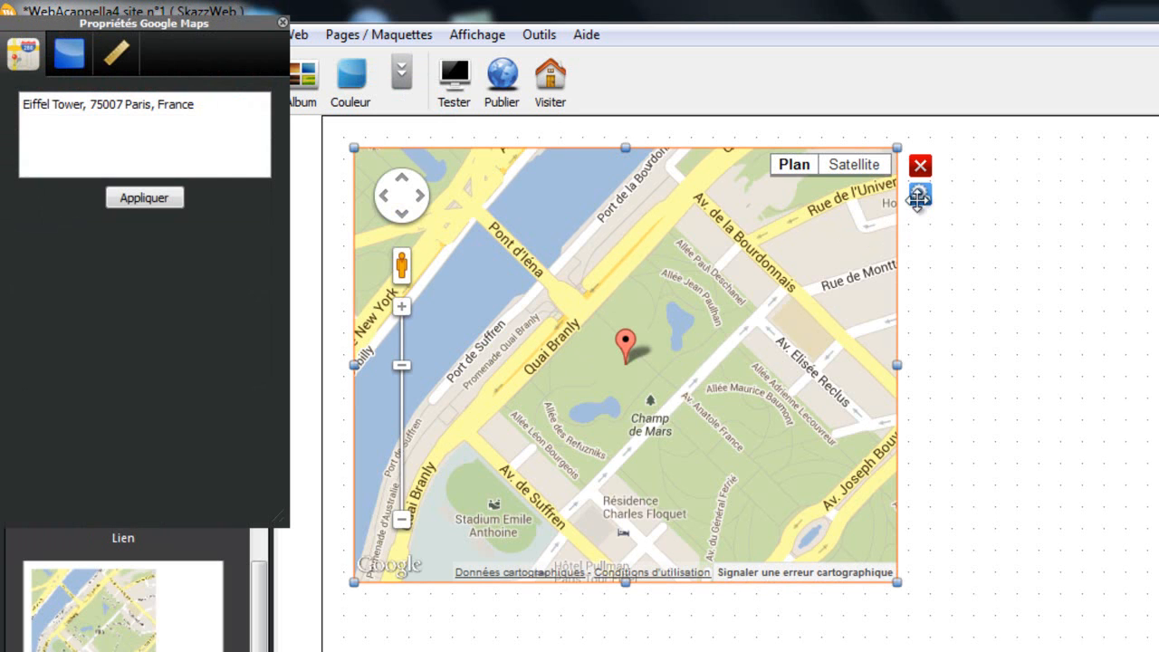
{"action": "left_click_drag", "start_coordinate": [222, 102], "coordinate": [139, 70]}
{"action": "left_click", "coordinate": [224, 121]}
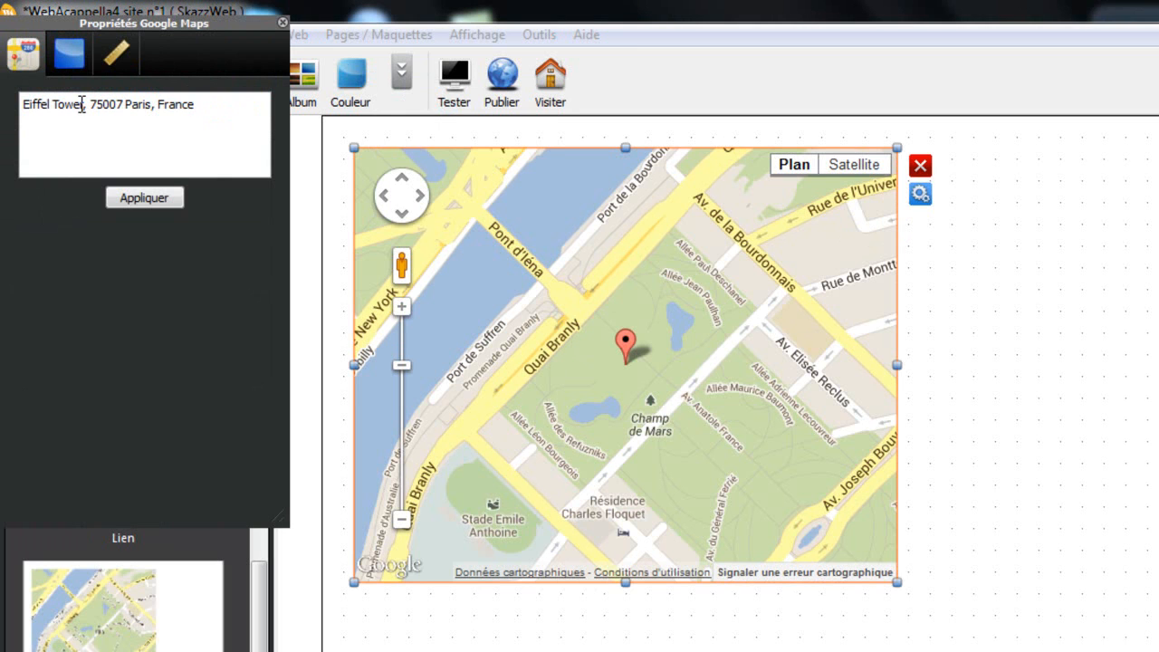
{"action": "left_click", "coordinate": [148, 205]}
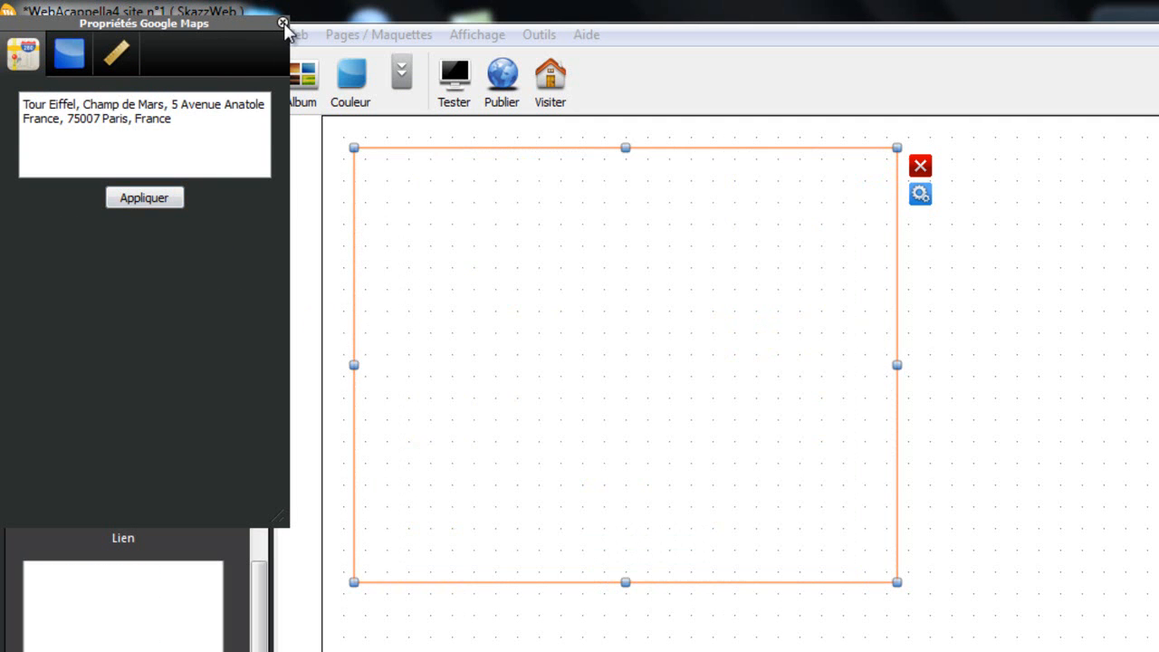
{"action": "left_click", "coordinate": [284, 24]}
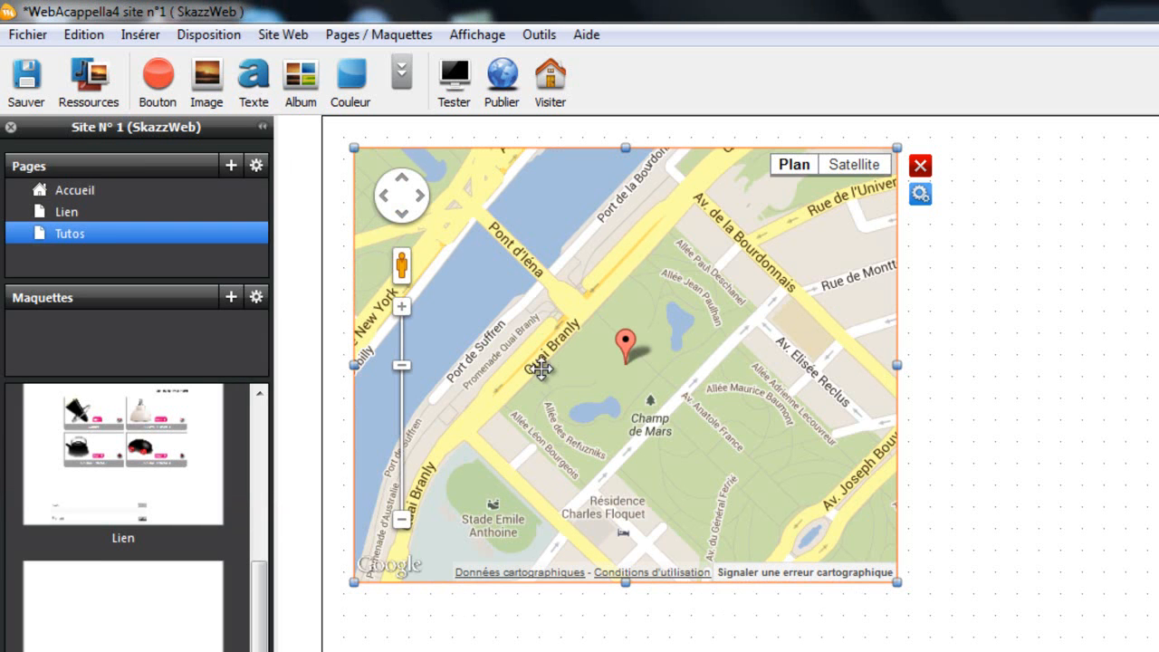
- Move the Google map slightly up to the upper edge of the Tutos page
{"action": "left_click_drag", "start_coordinate": [627, 358], "coordinate": [629, 319]}
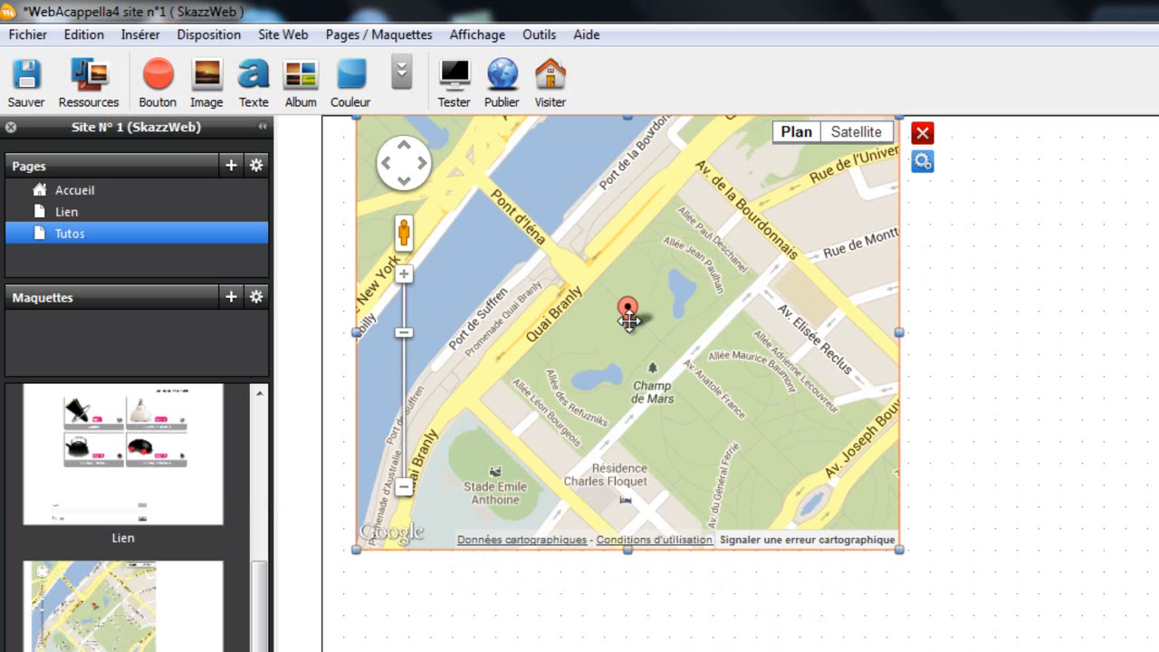
{"action": "scroll", "coordinate": [440, 404], "scroll_direction": "down", "scroll_amount": 4}
{"action": "scroll", "coordinate": [440, 404], "scroll_direction": "up", "scroll_amount": 4}
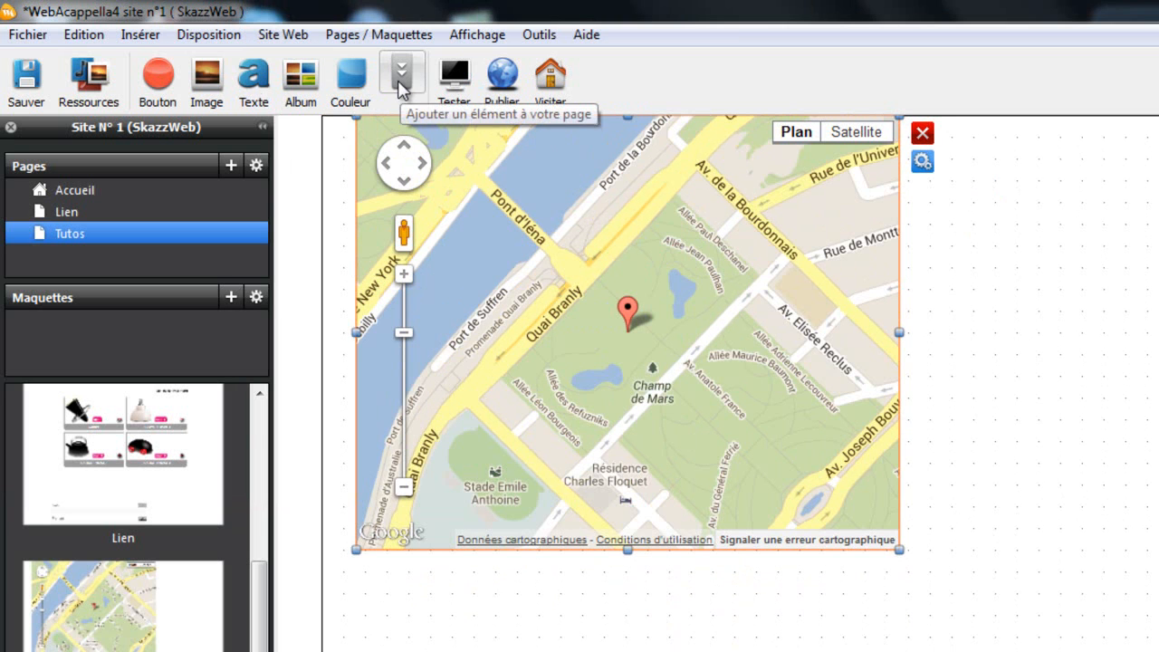
- Insert a Code HTML element on the Tutos page and place it just below the Google map
{"action": "left_click", "coordinate": [401, 77]}
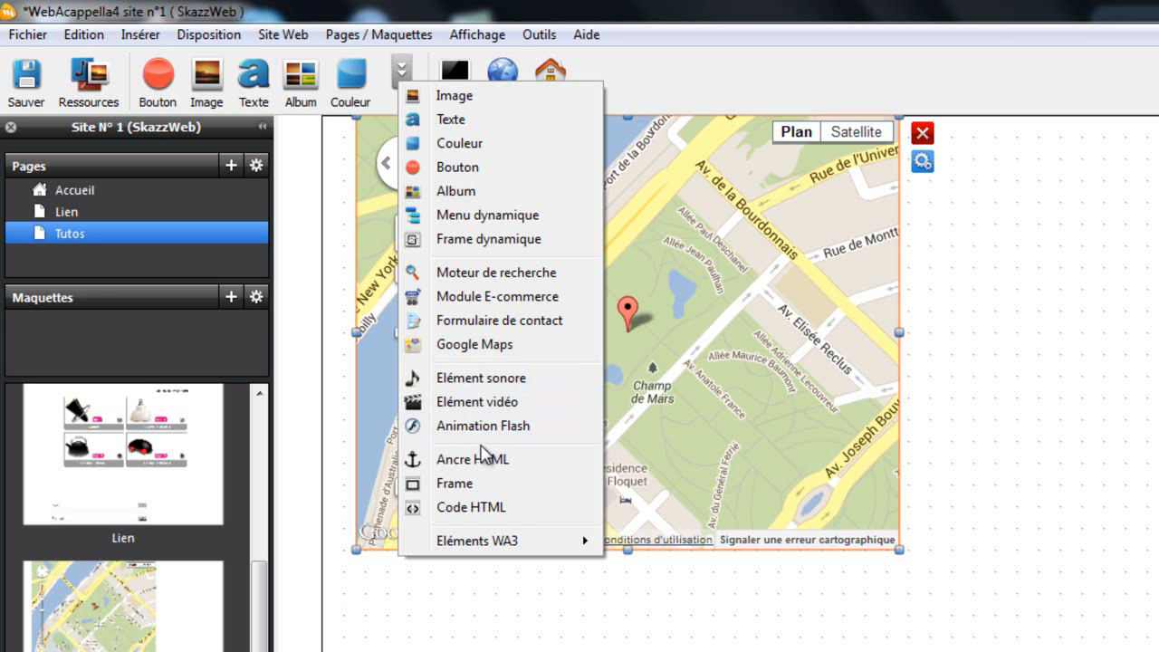
{"action": "left_click", "coordinate": [464, 509]}
{"action": "left_click_drag", "start_coordinate": [444, 228], "coordinate": [550, 651]}
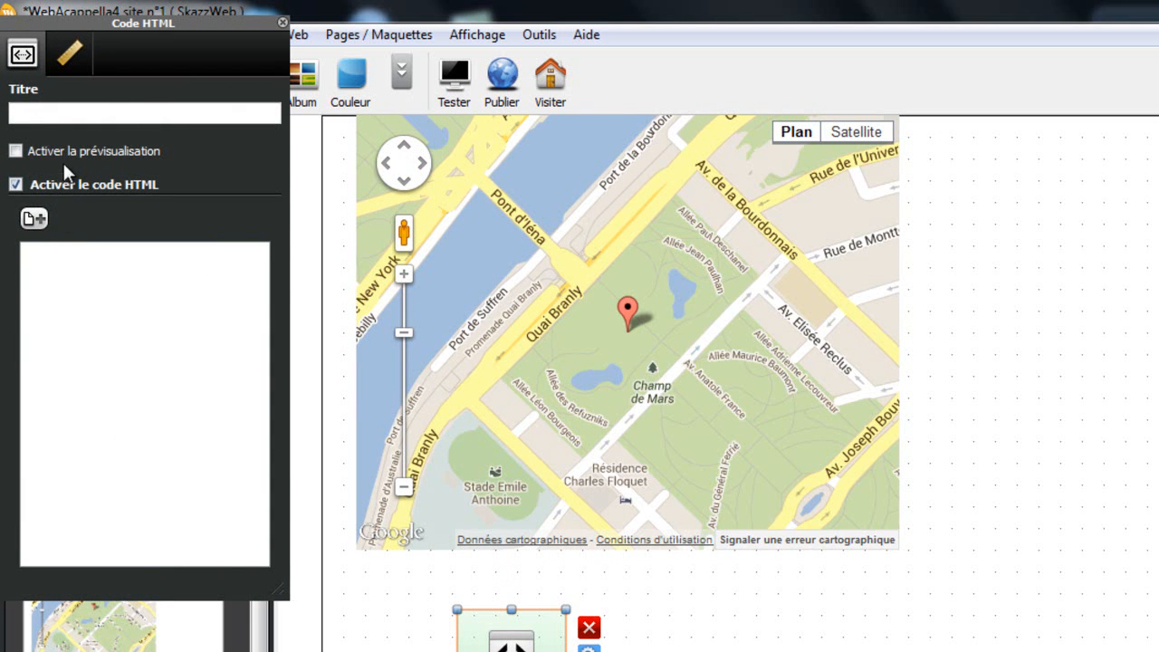
- Review the Code HTML element's code, position and size settings, and delete the element
{"action": "left_click", "coordinate": [45, 274]}
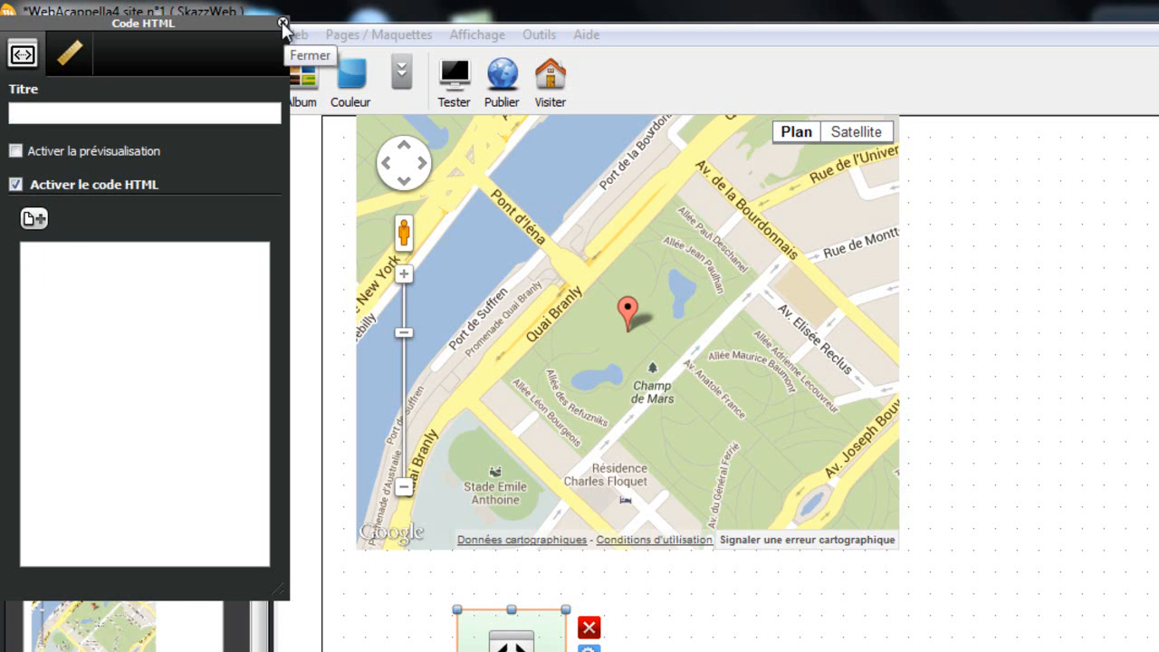
{"action": "left_click", "coordinate": [85, 36]}
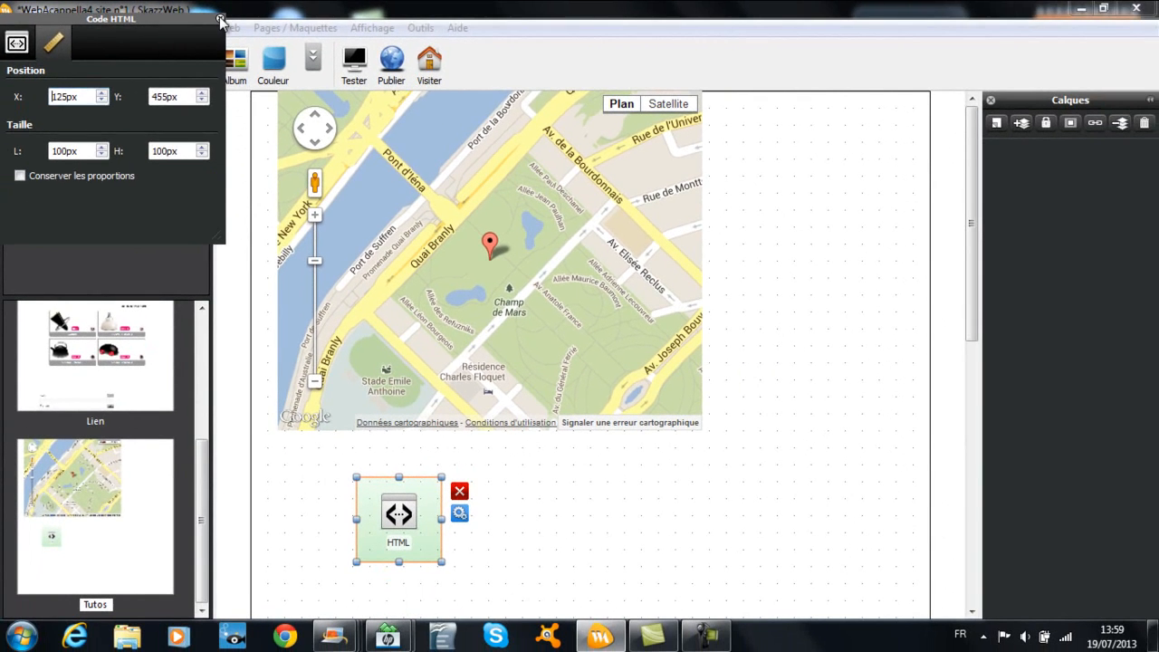
{"action": "left_click", "coordinate": [277, 23]}
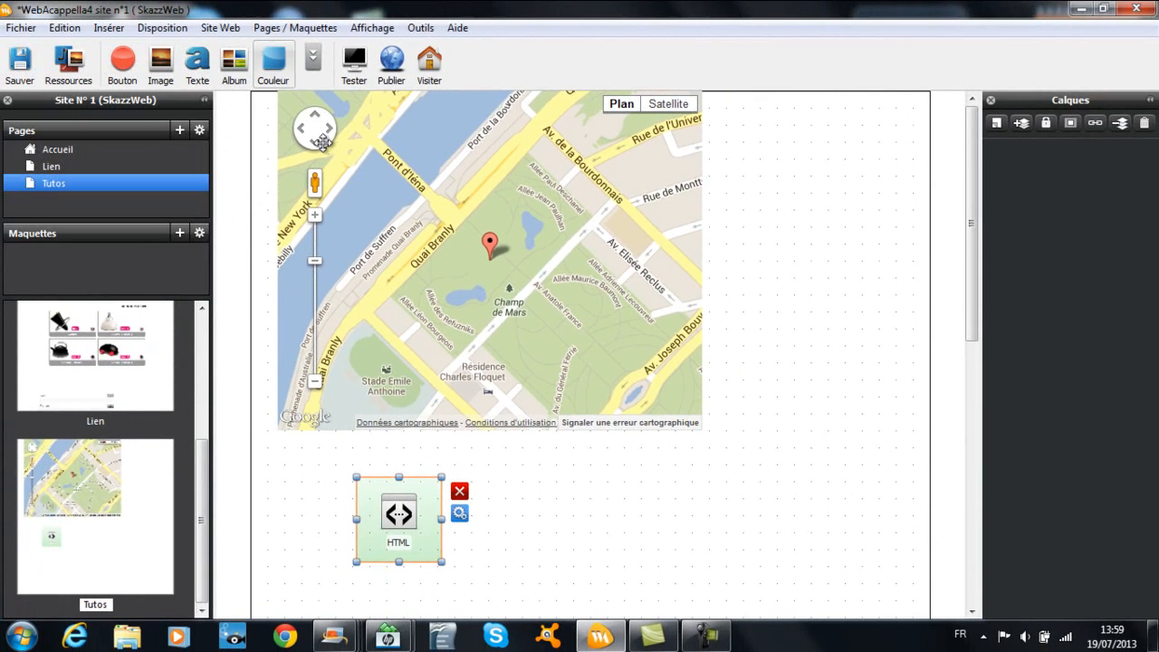
{"action": "left_click", "coordinate": [459, 491]}
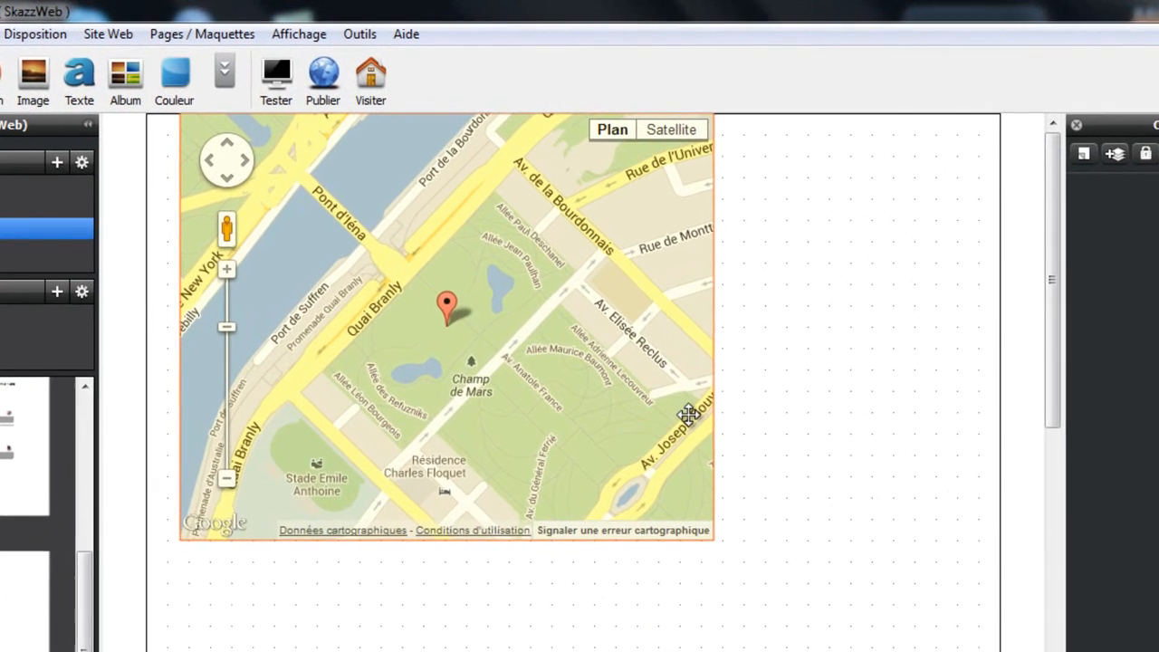
- Shift the Google map slightly down and to the right on the Tutos page and deselect it
{"action": "mouse_move", "coordinate": [675, 333]}
{"action": "left_mouse_down"}
{"action": "mouse_move", "coordinate": [718, 326]}
{"action": "mouse_move", "coordinate": [689, 321]}
{"action": "left_mouse_up"}
{"action": "left_click_drag", "start_coordinate": [699, 408], "coordinate": [647, 407]}
{"action": "left_click", "coordinate": [818, 407]}
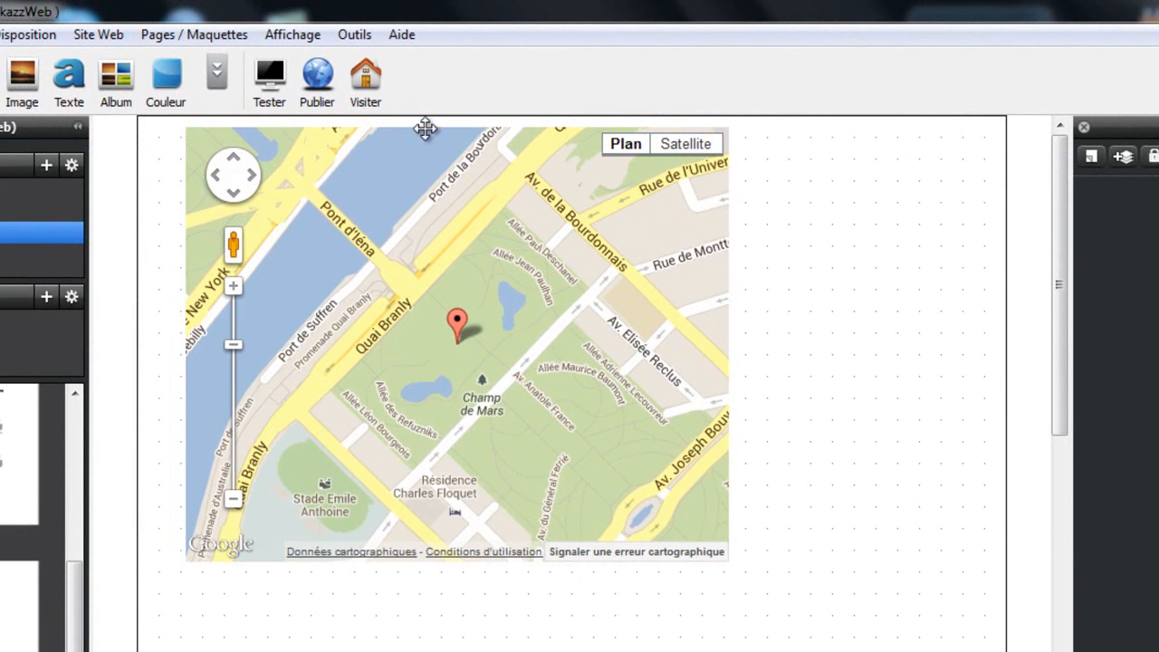
- Insert a WA3 video element and place it below the Google map at about x 75 px, y 460 px
{"action": "left_click", "coordinate": [216, 73]}
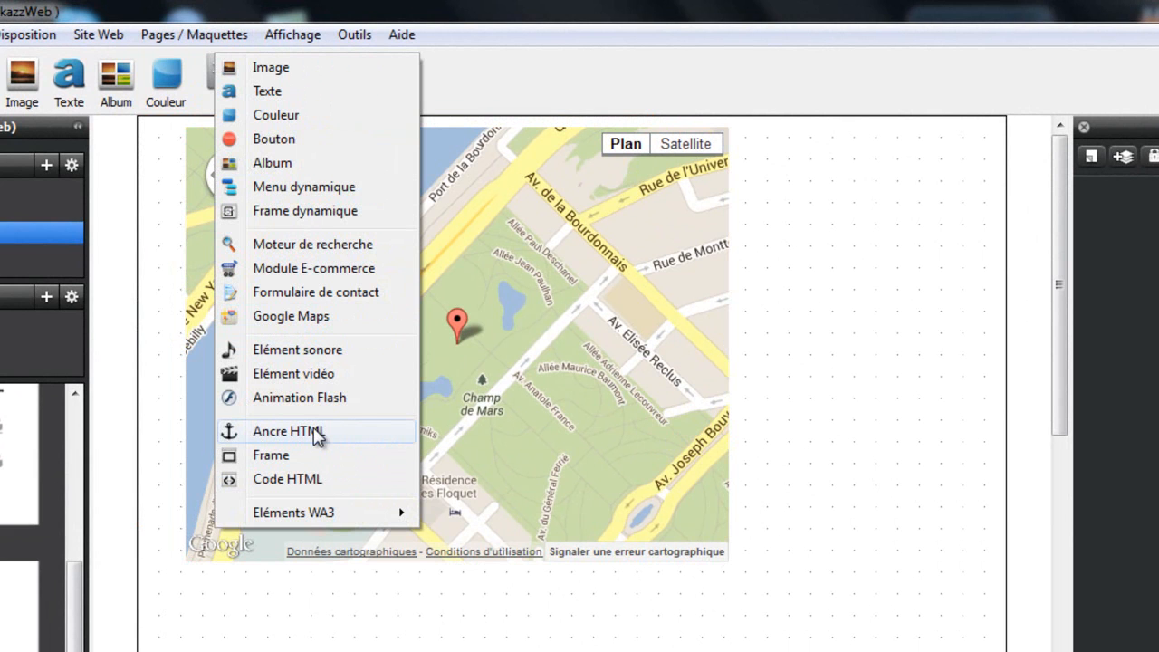
{"action": "mouse_move", "coordinate": [316, 526]}
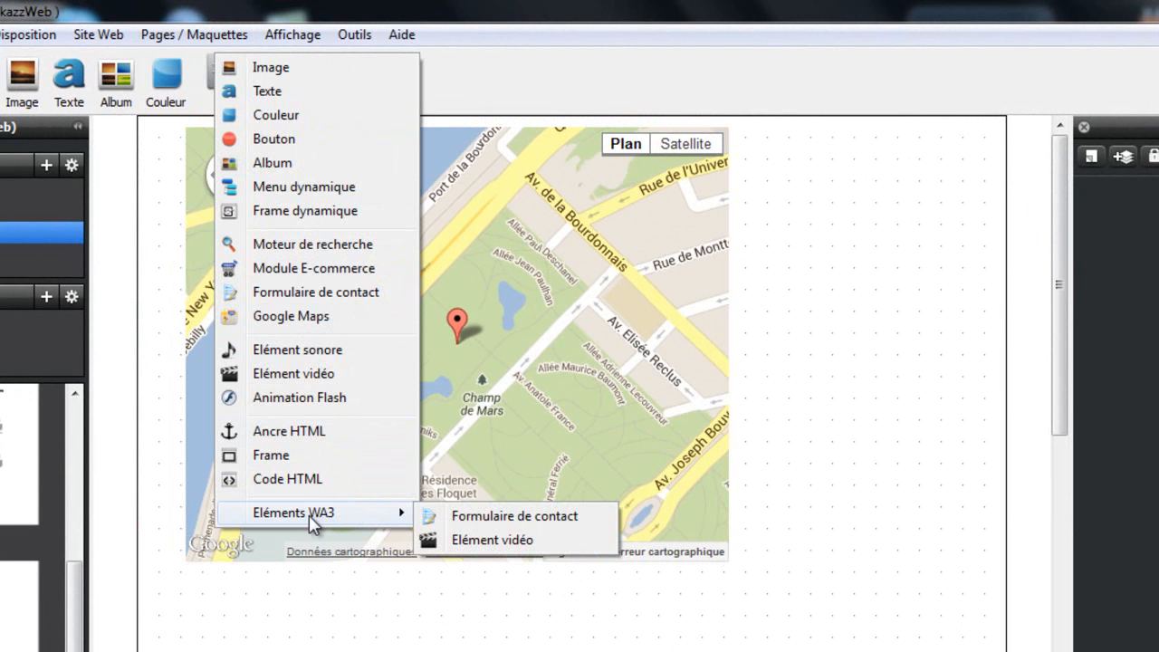
{"action": "left_click", "coordinate": [466, 546]}
{"action": "left_click_drag", "start_coordinate": [339, 238], "coordinate": [385, 651]}
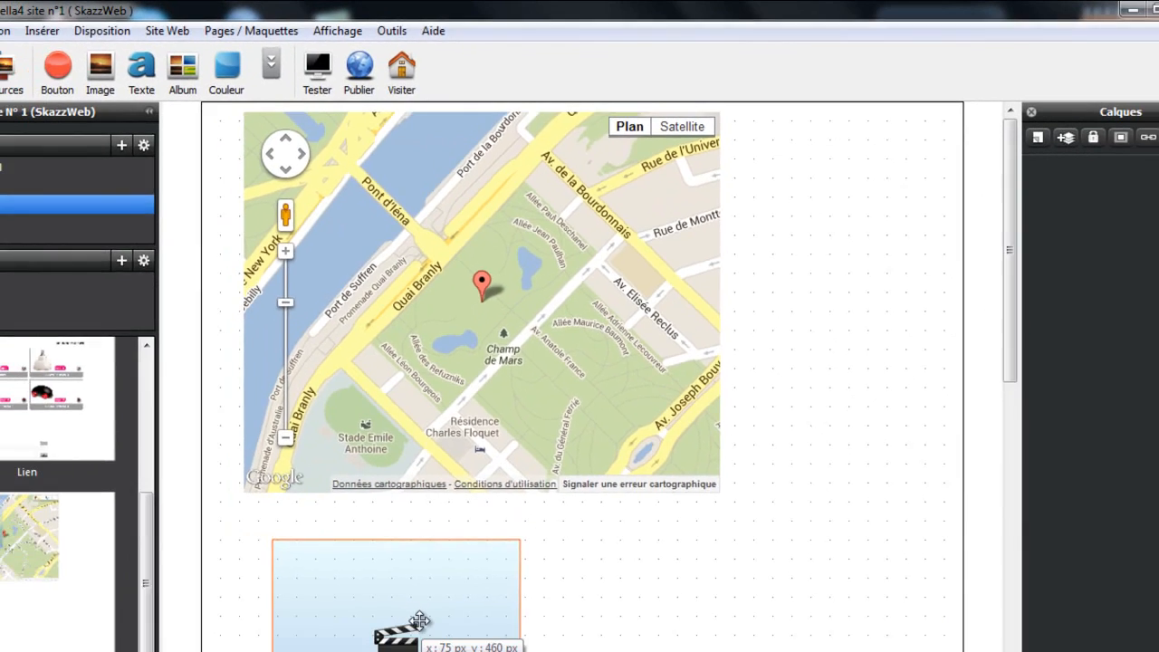
{"action": "scroll", "coordinate": [518, 449], "scroll_direction": "down", "scroll_amount": 6}
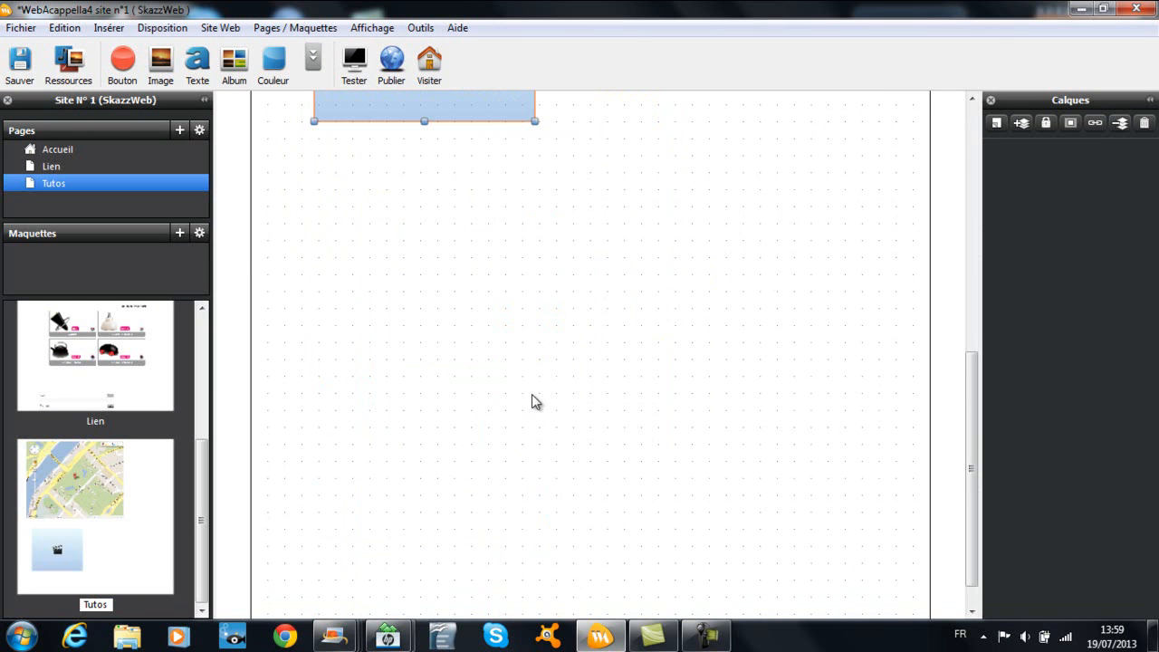
{"action": "scroll", "coordinate": [454, 345], "scroll_direction": "up", "scroll_amount": 3}
{"action": "scroll", "coordinate": [478, 308], "scroll_direction": "up", "scroll_amount": 1}
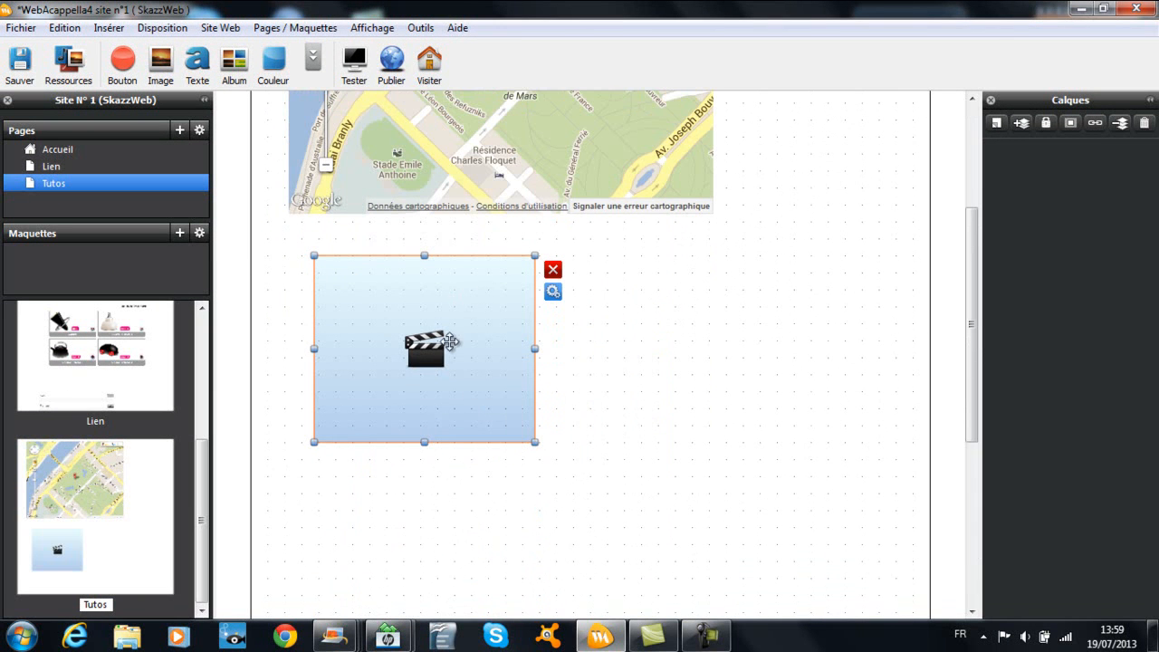
{"action": "left_click", "coordinate": [554, 293]}
{"action": "left_click", "coordinate": [19, 42]}
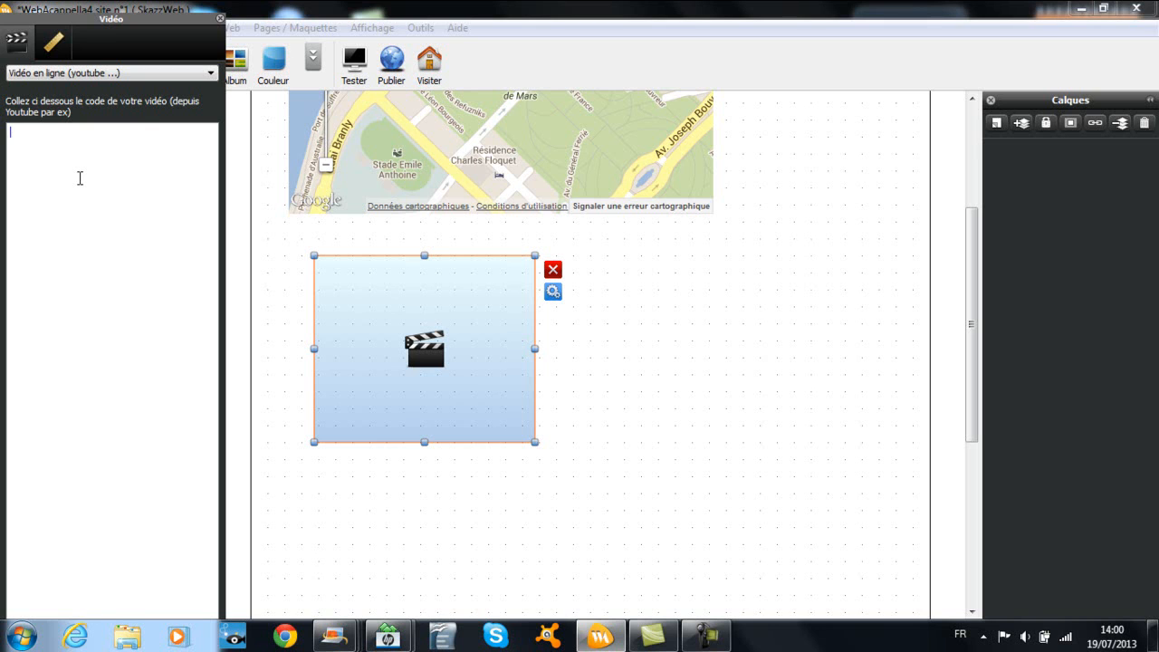
{"action": "type", "text": "http://www.youtube.com/watch?v=RBumgq5yVrA"}
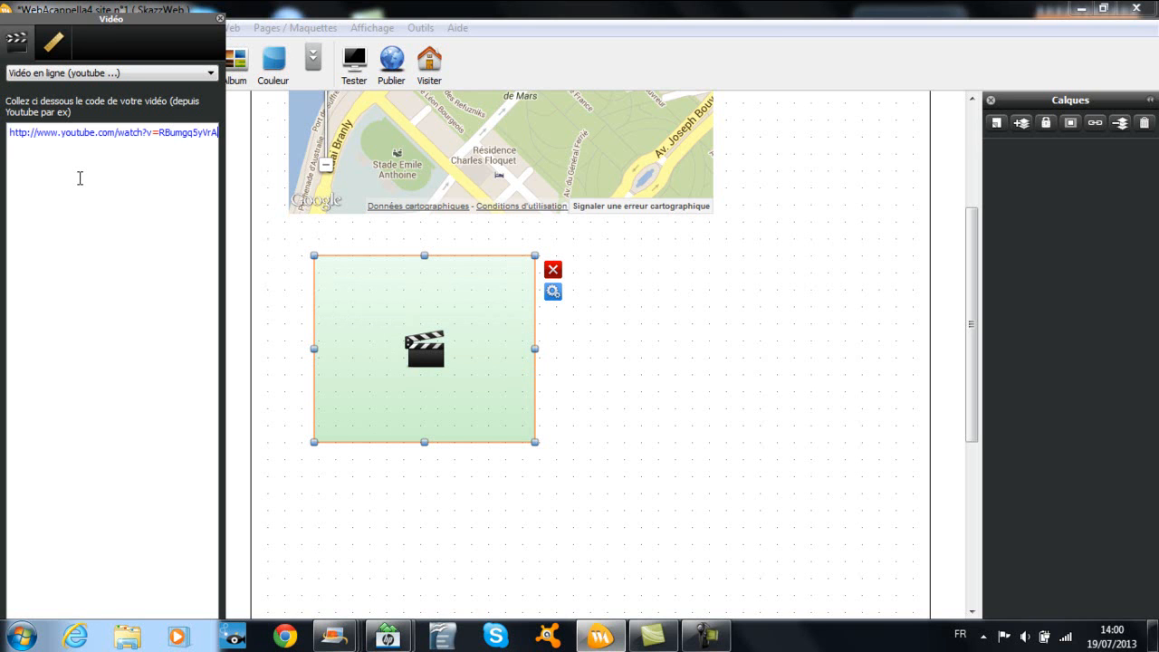
{"action": "left_click", "coordinate": [220, 18]}
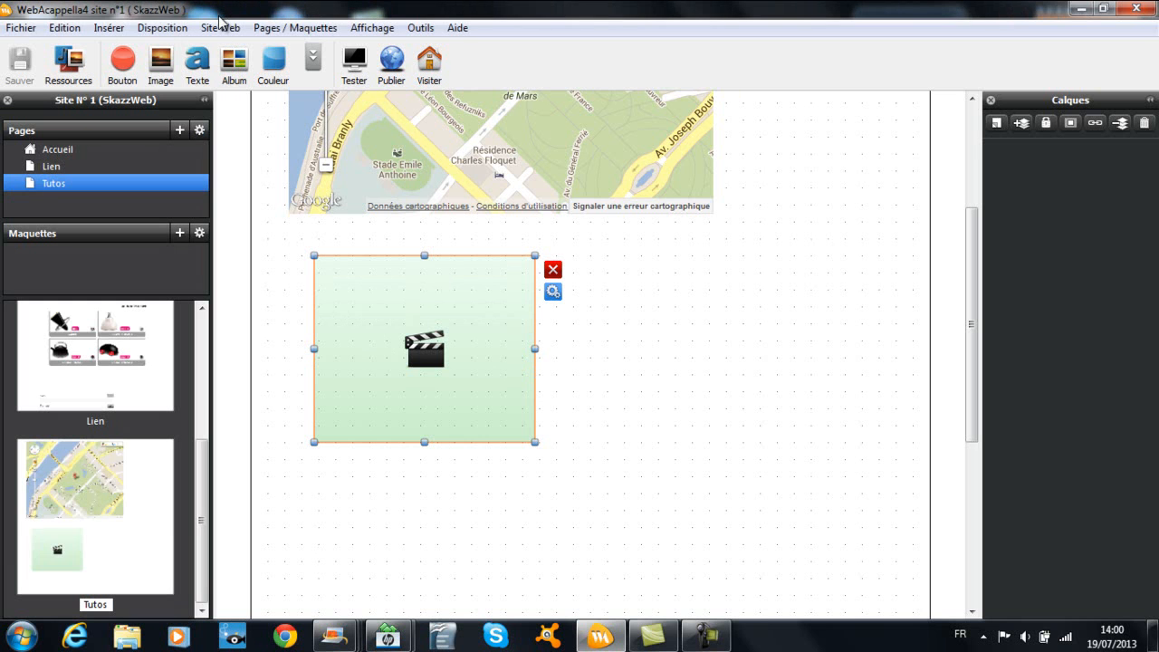
- Test the Tutos page in the browser, examining the Google map and playing the embedded video, and close the preview
{"action": "left_click", "coordinate": [354, 65]}
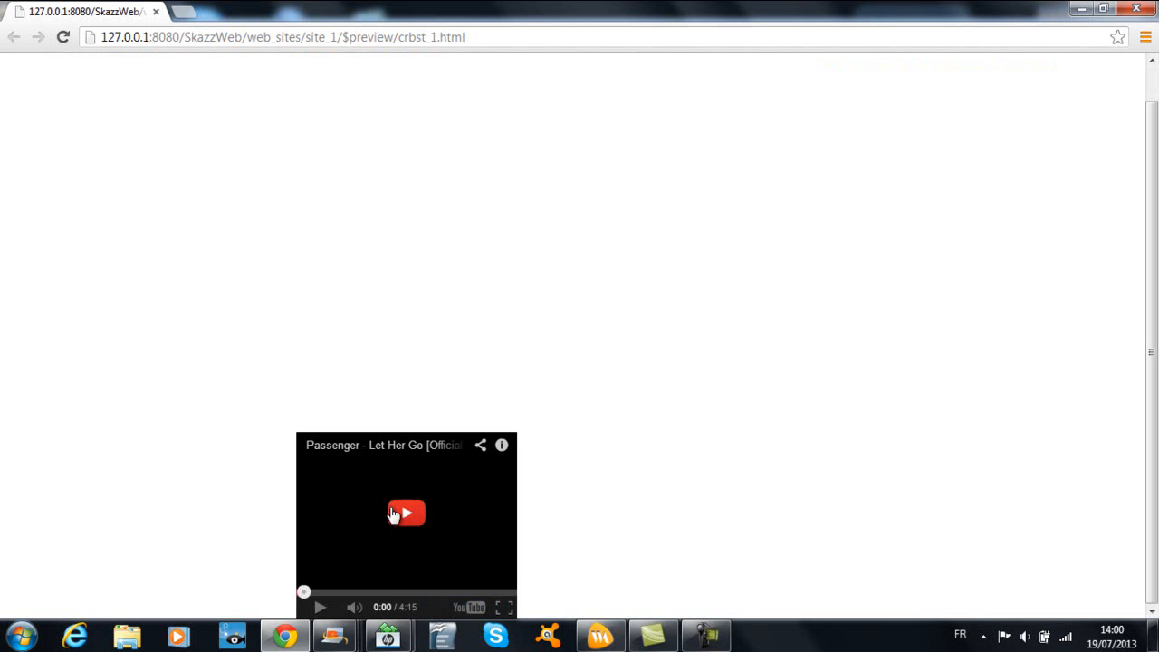
{"action": "scroll", "coordinate": [399, 516], "scroll_direction": "up", "scroll_amount": 1}
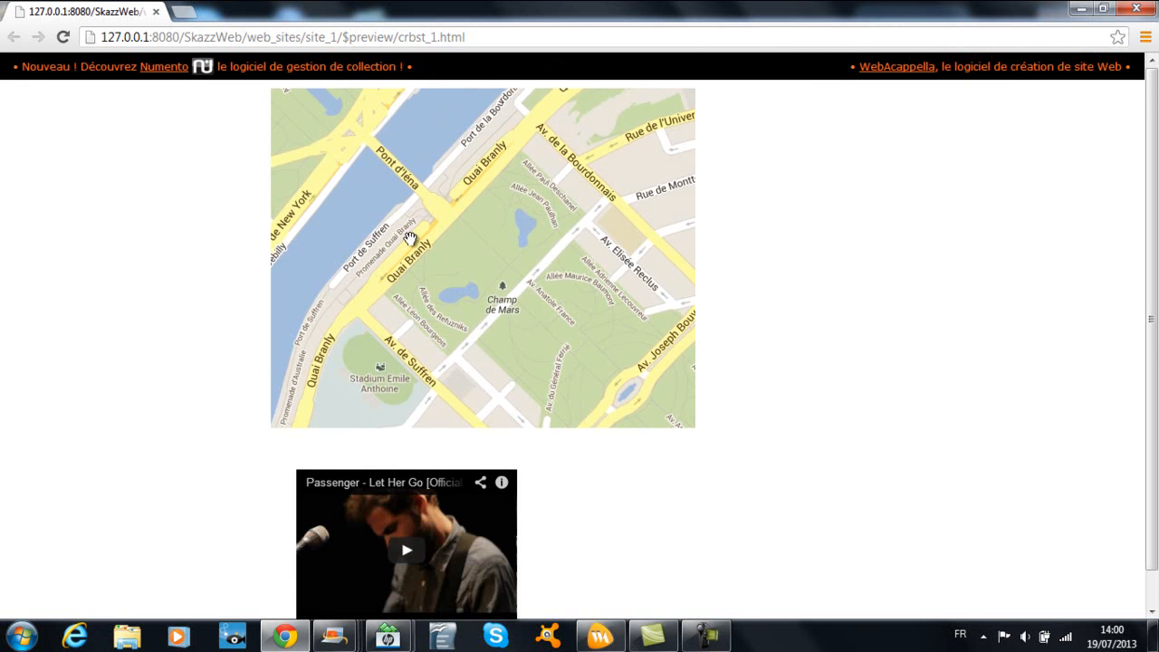
{"action": "scroll", "coordinate": [410, 241], "scroll_direction": "up", "scroll_amount": 1}
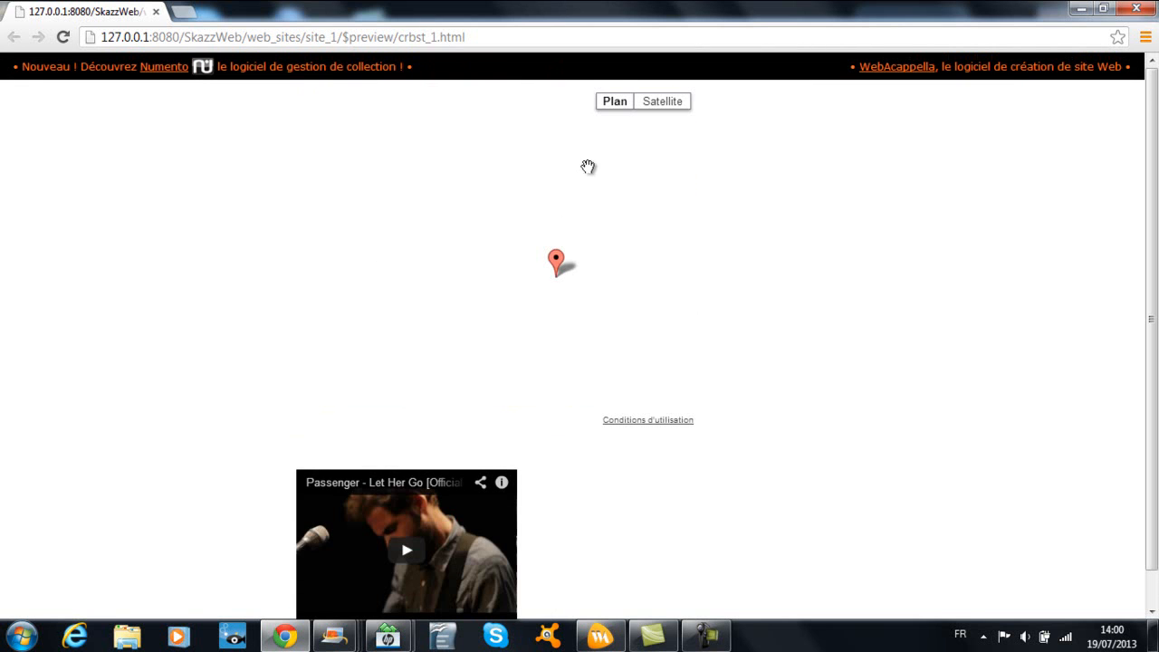
{"action": "mouse_move", "coordinate": [441, 209]}
{"action": "left_mouse_down"}
{"action": "mouse_move", "coordinate": [429, 155]}
{"action": "mouse_move", "coordinate": [215, 212]}
{"action": "mouse_move", "coordinate": [311, 99]}
{"action": "mouse_move", "coordinate": [388, 210]}
{"action": "left_mouse_up"}
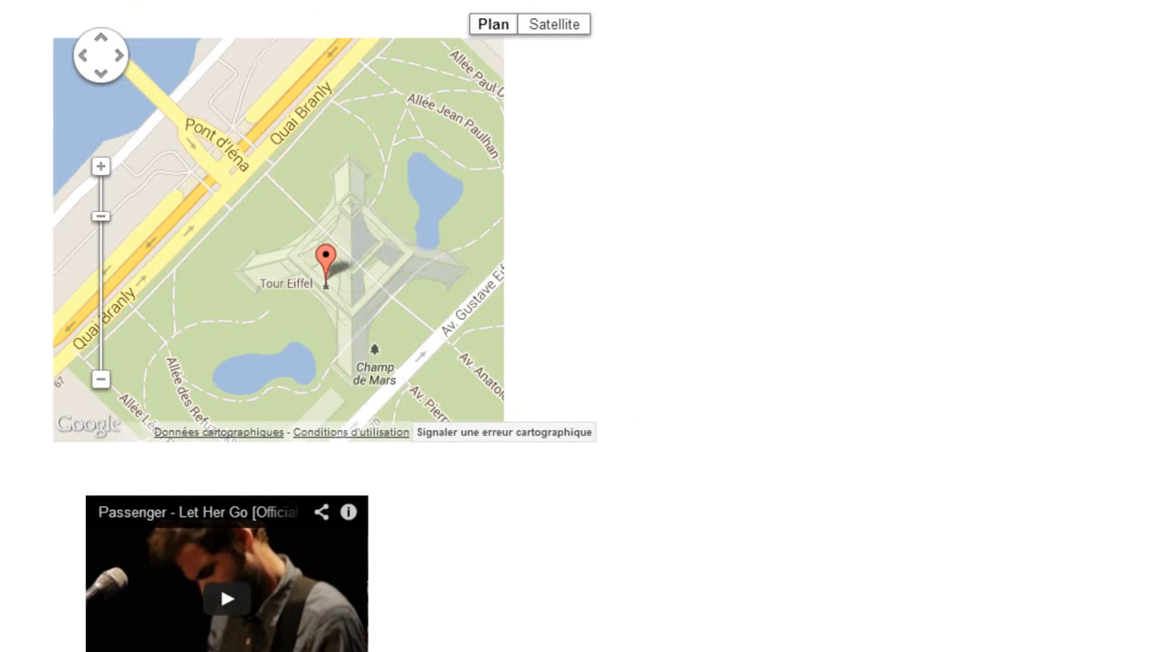
{"action": "scroll", "coordinate": [2, 265], "scroll_direction": "down", "scroll_amount": 1}
{"action": "mouse_move", "coordinate": [291, 261]}
{"action": "left_mouse_down"}
{"action": "mouse_move", "coordinate": [298, 187]}
{"action": "mouse_move", "coordinate": [283, 273]}
{"action": "left_mouse_up"}
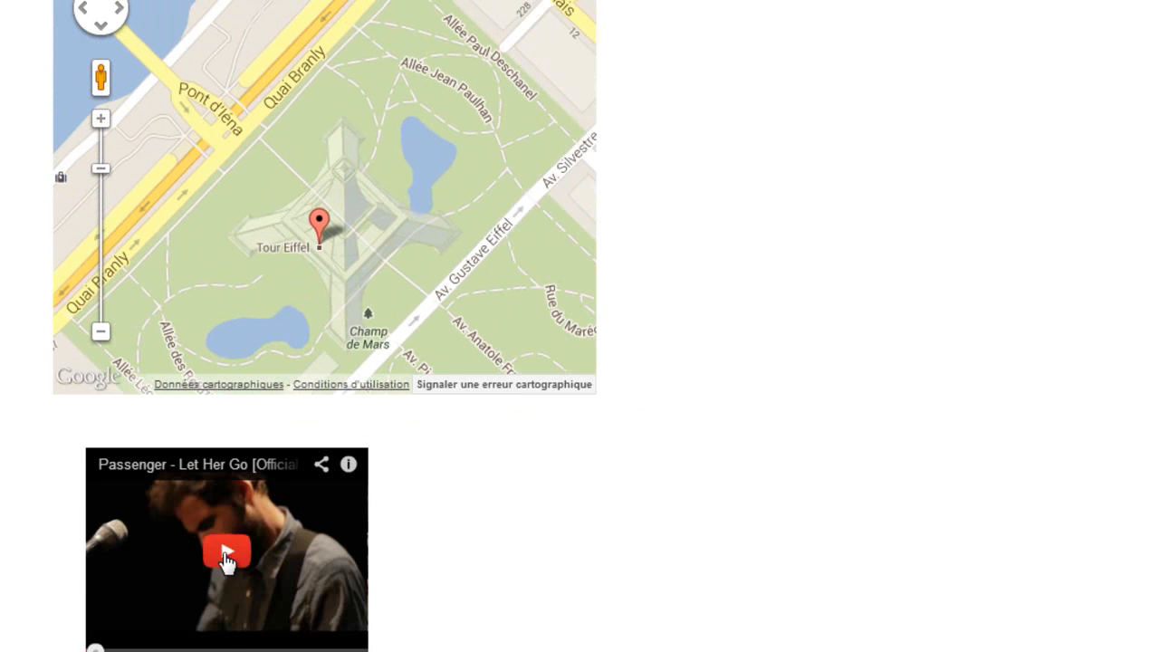
{"action": "left_click", "coordinate": [227, 559]}
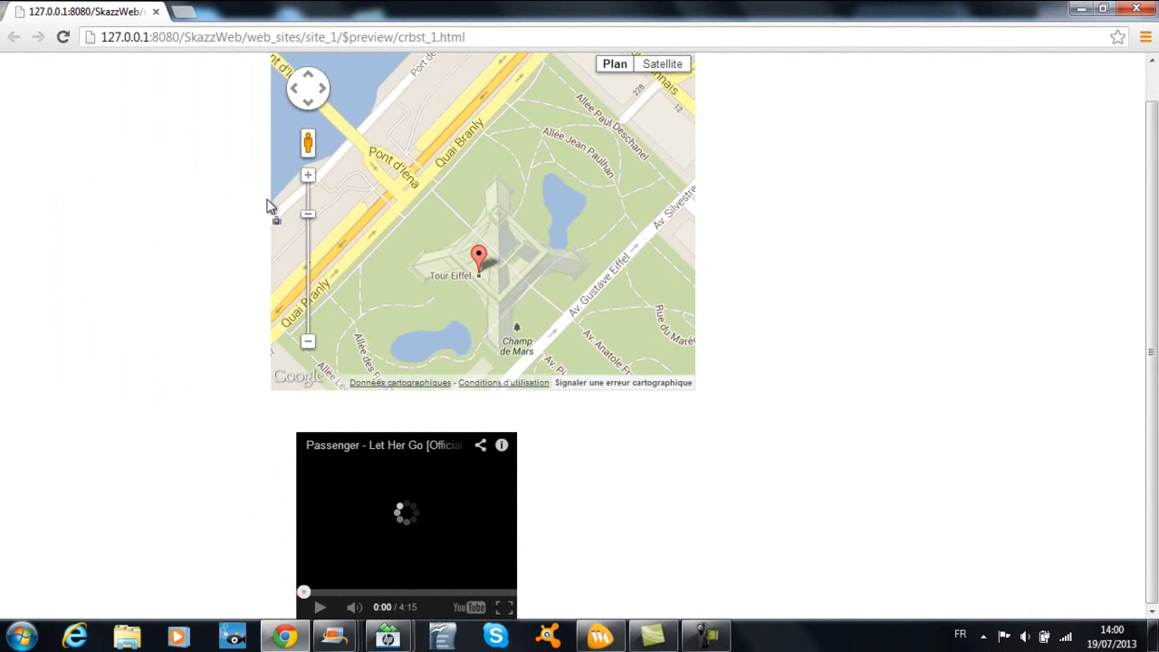
{"action": "left_click", "coordinate": [156, 12]}
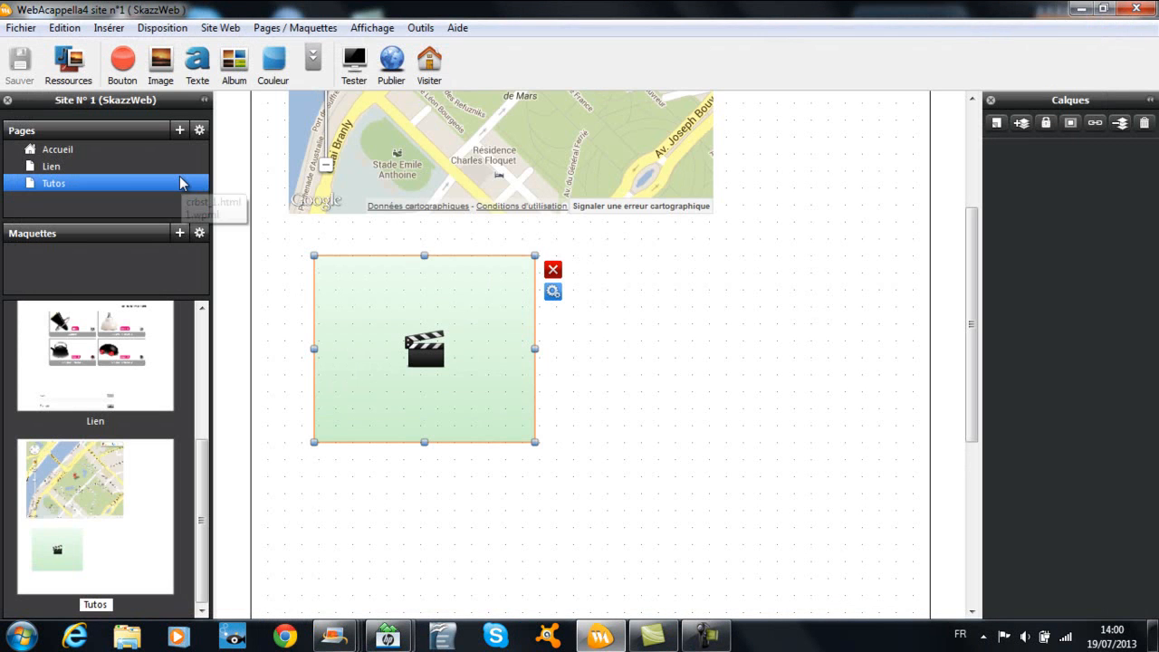
{"action": "left_click", "coordinate": [316, 60]}
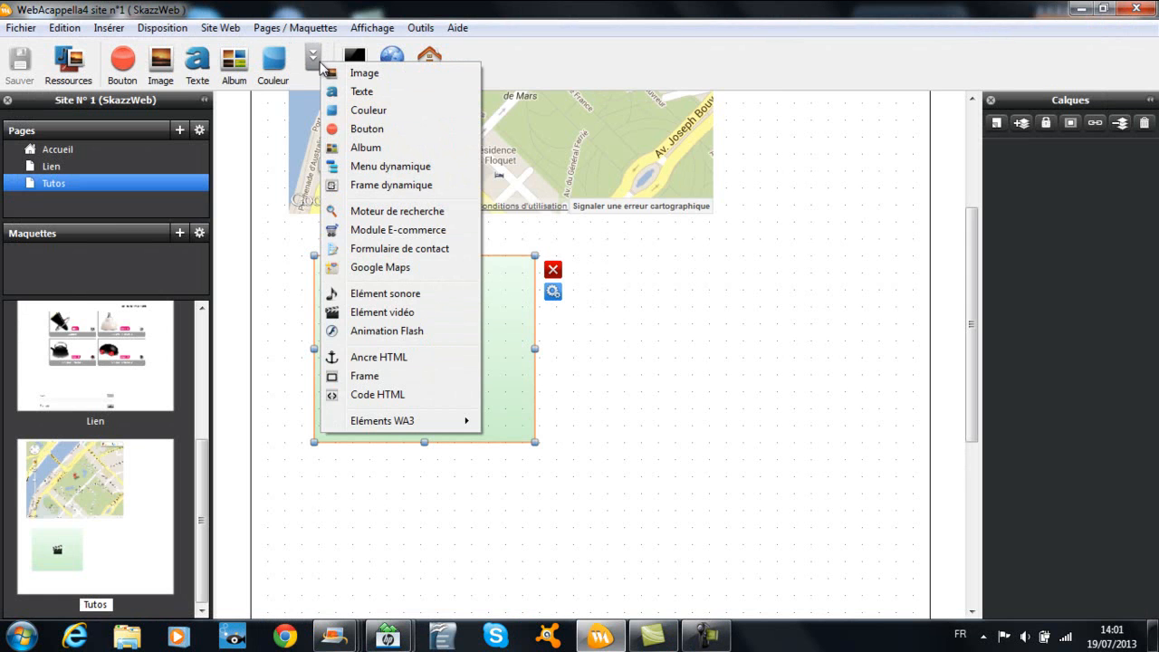
{"action": "left_click", "coordinate": [315, 60]}
{"action": "left_click", "coordinate": [313, 60]}
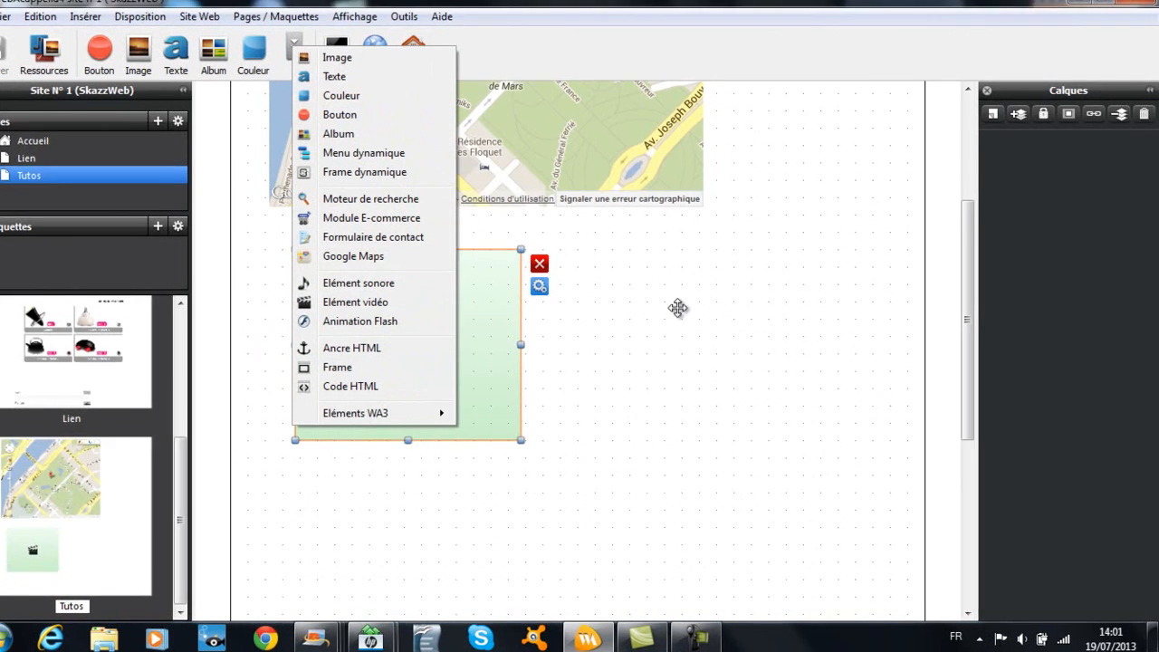
{"action": "left_click", "coordinate": [686, 319]}
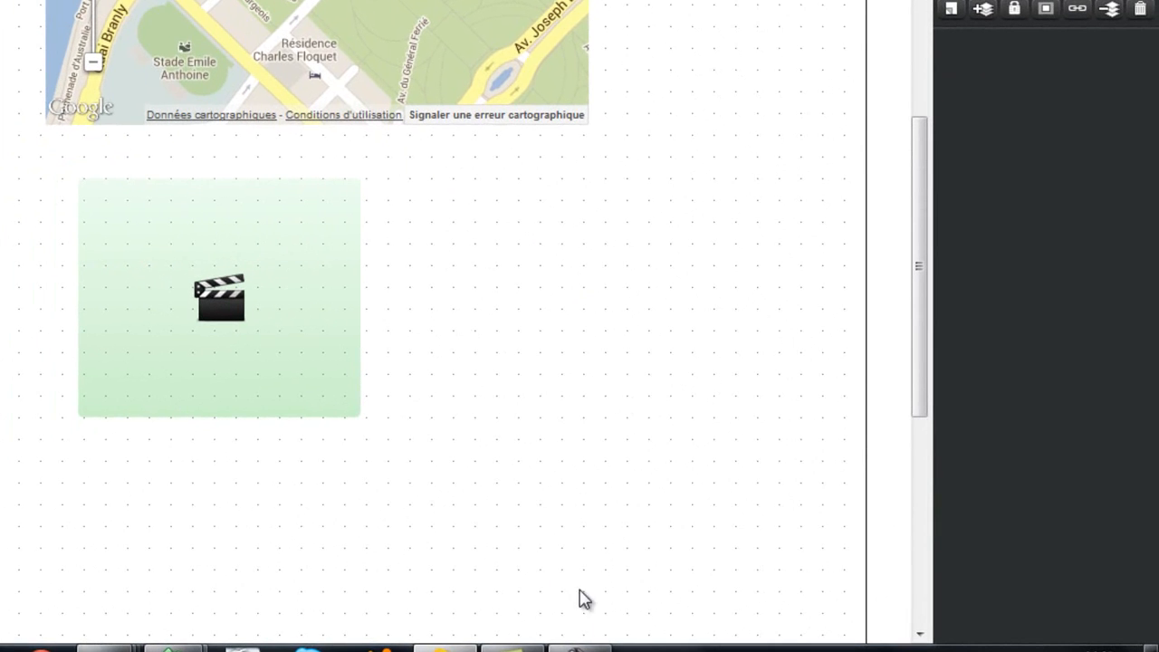
{"action": "mouse_move", "coordinate": [580, 649]}
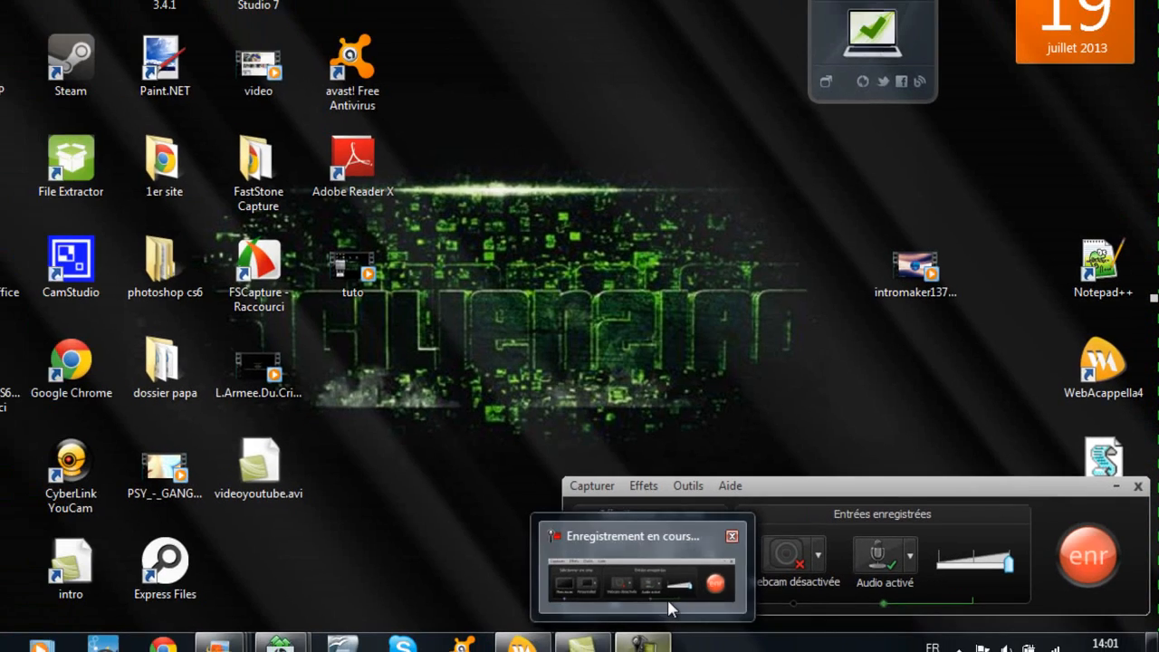
{"action": "left_click", "coordinate": [607, 606]}
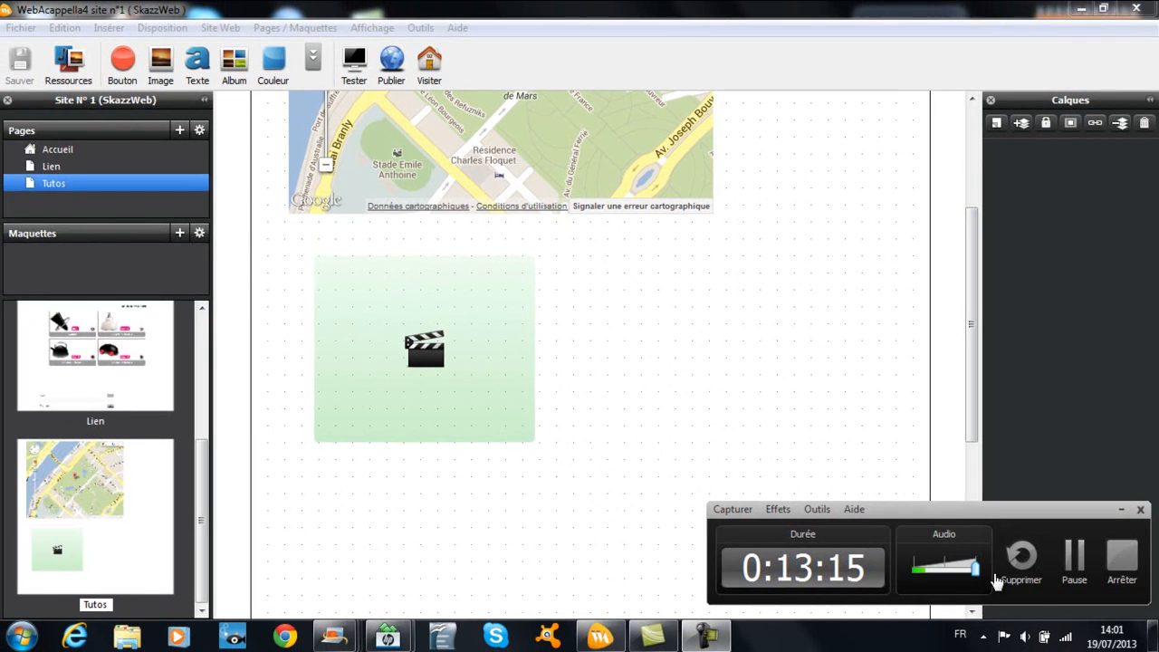
{"action": "left_click", "coordinate": [1121, 577]}
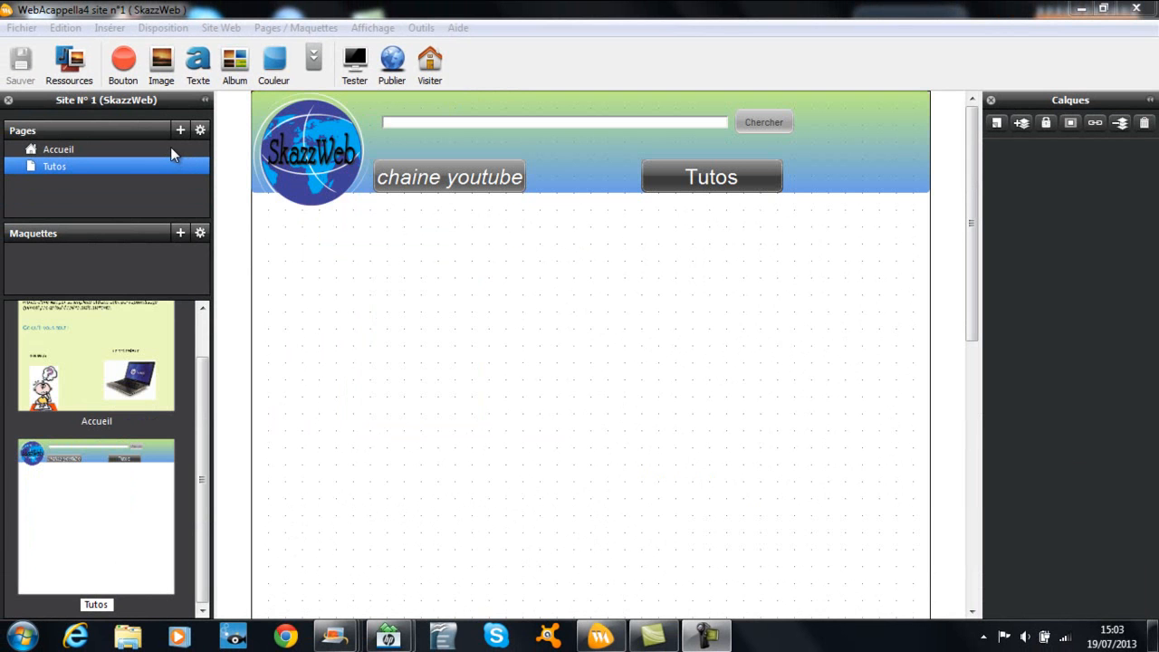
- Test the Accueil page in the browser, examining the introduction, the "Ce qu'il vous faut" section and its images
{"action": "left_click", "coordinate": [78, 149]}
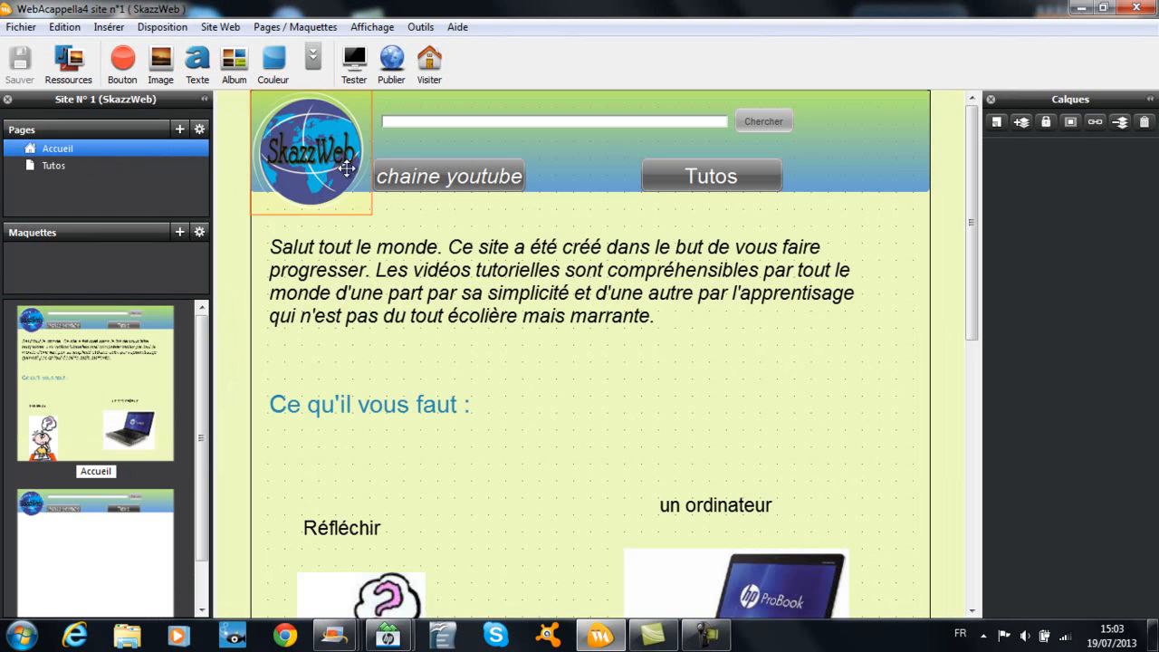
{"action": "left_click", "coordinate": [366, 77]}
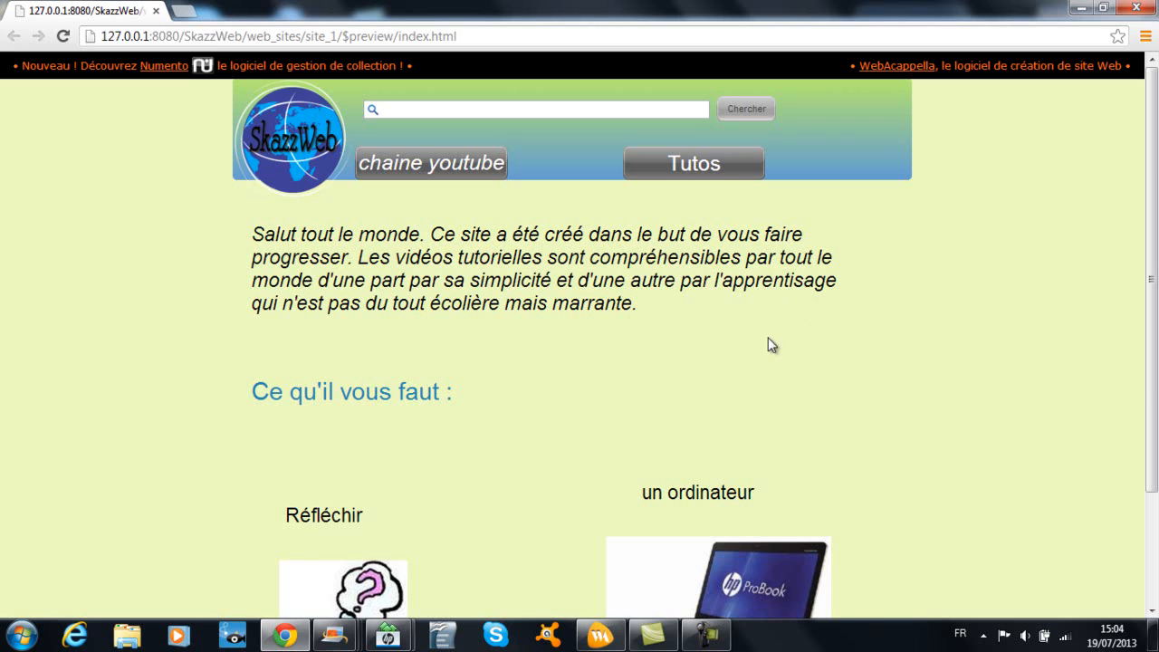
{"action": "scroll", "coordinate": [659, 314], "scroll_direction": "down", "scroll_amount": 3}
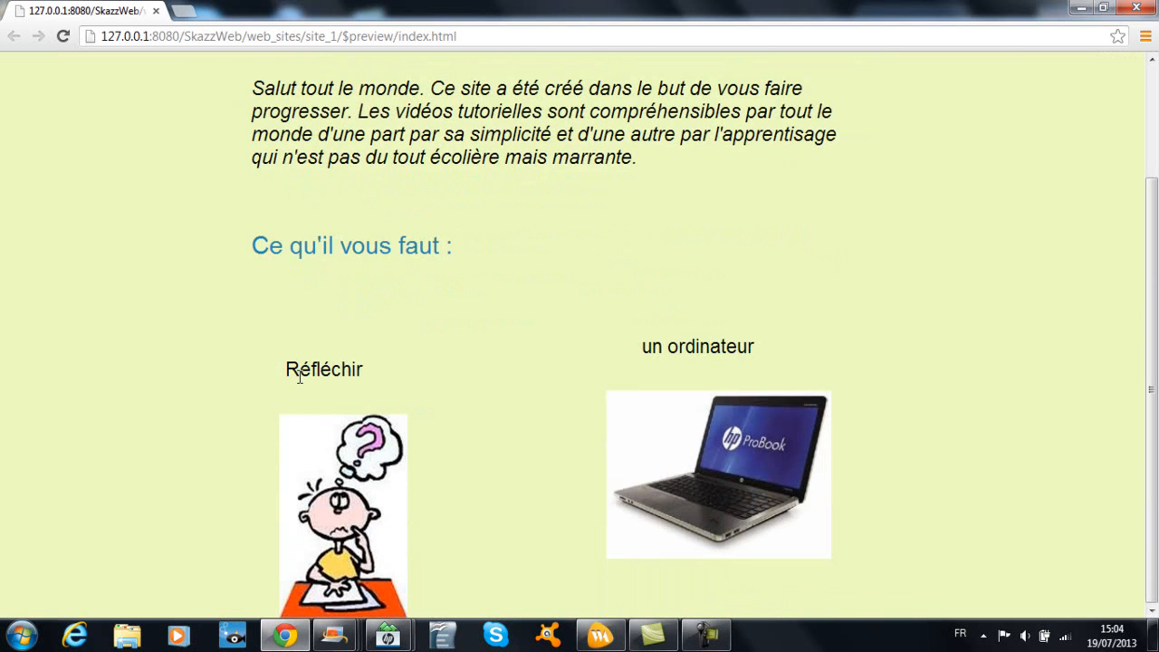
{"action": "left_click_drag", "start_coordinate": [284, 370], "coordinate": [456, 414]}
{"action": "left_click", "coordinate": [456, 415]}
{"action": "scroll", "coordinate": [522, 325], "scroll_direction": "up", "scroll_amount": 2}
- Try the Tutos and chaine youtube links and the search field in the preview, and close it
{"action": "left_click", "coordinate": [713, 171]}
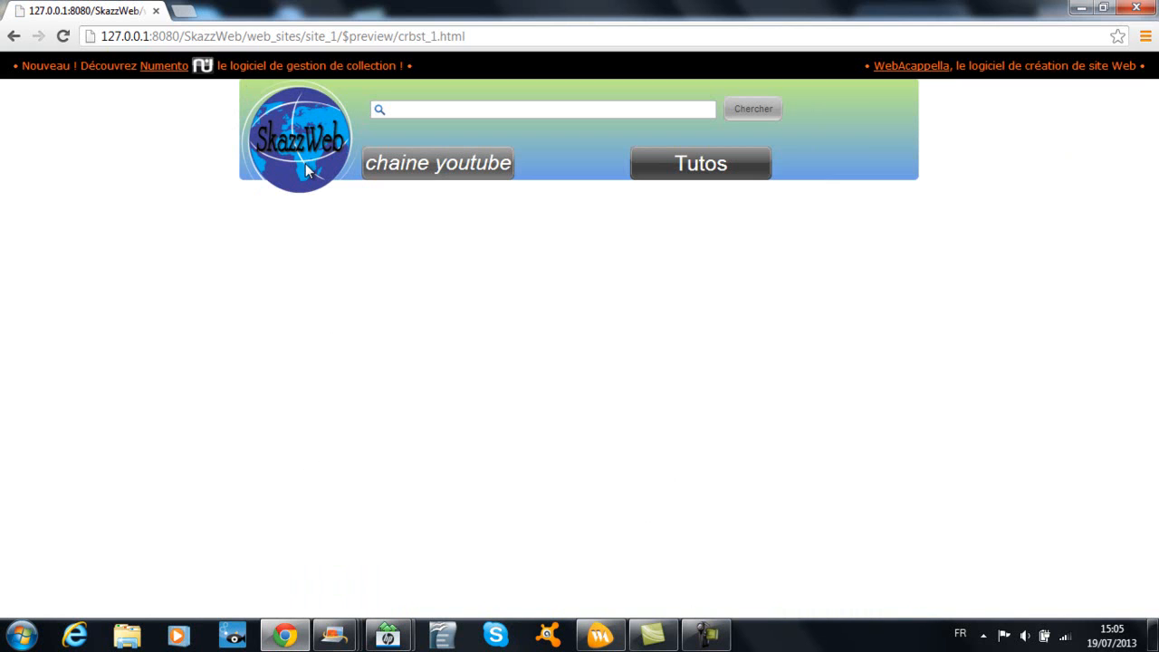
{"action": "left_click", "coordinate": [407, 173]}
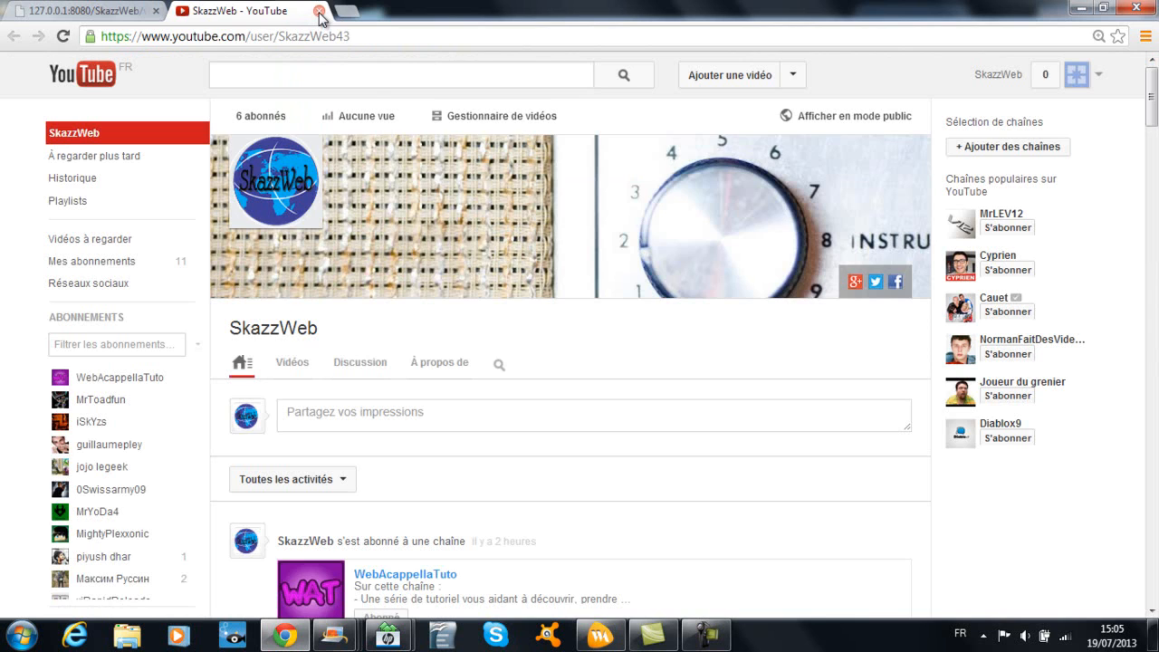
{"action": "left_click", "coordinate": [319, 11]}
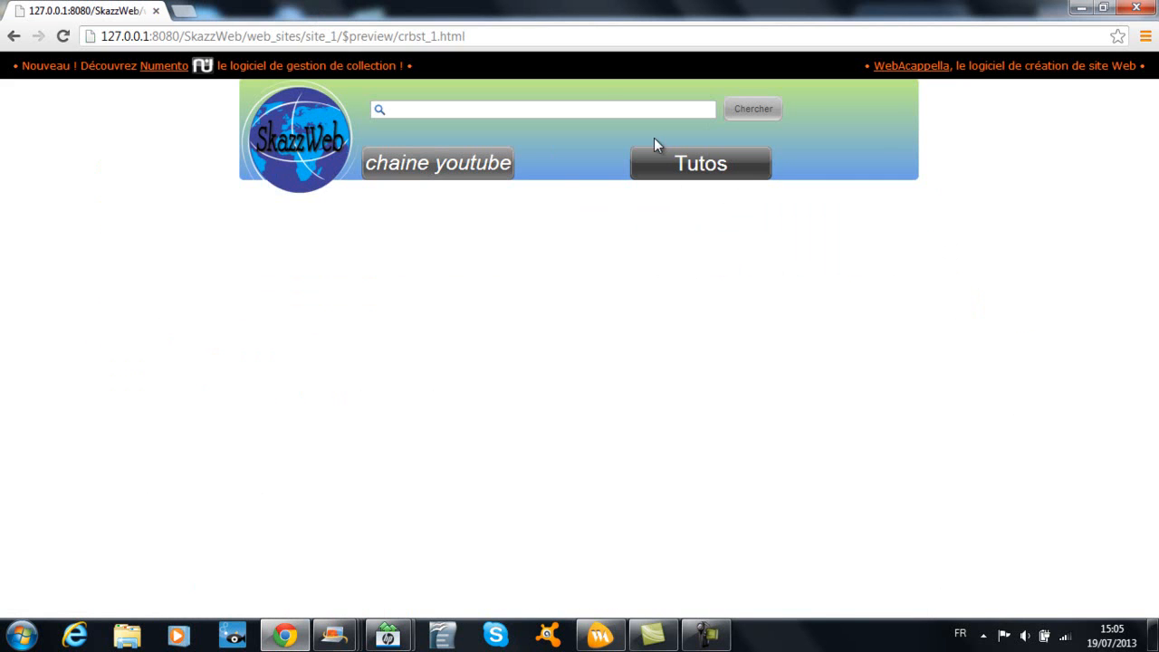
{"action": "left_click", "coordinate": [596, 109]}
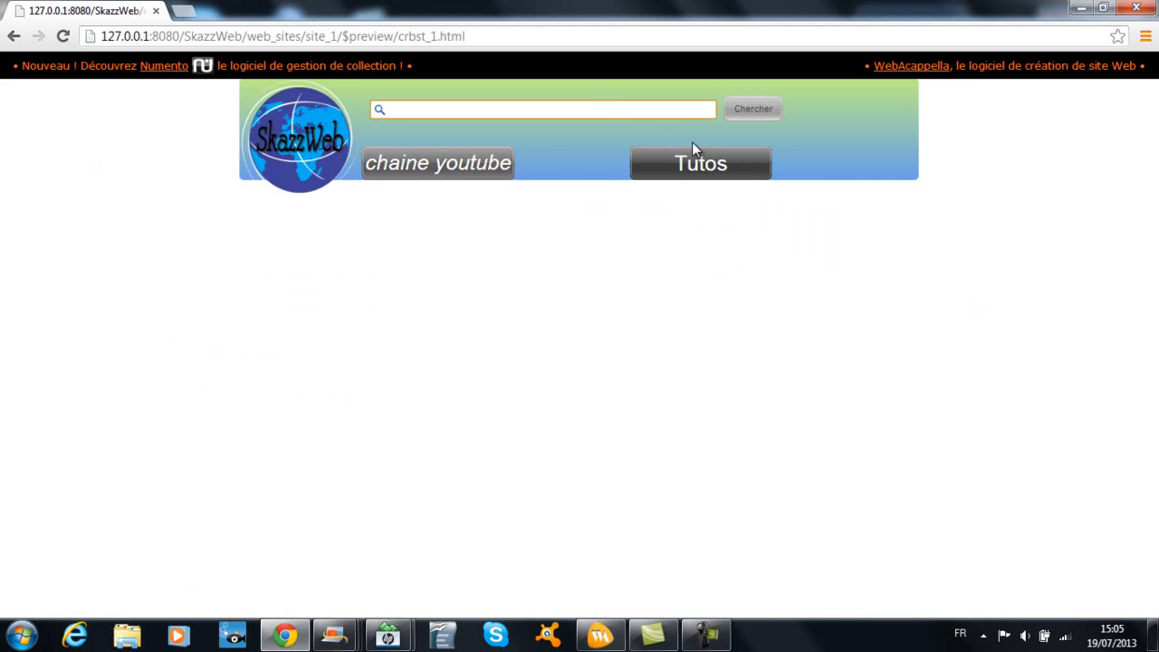
{"action": "left_click", "coordinate": [401, 358]}
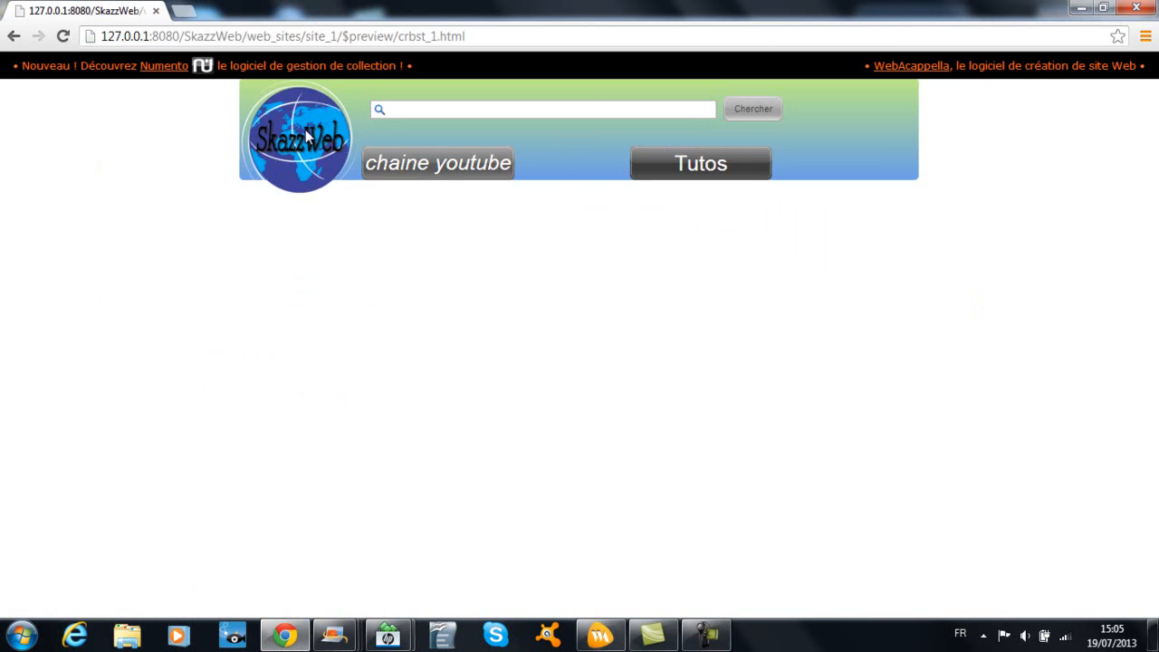
{"action": "left_click", "coordinate": [157, 11]}
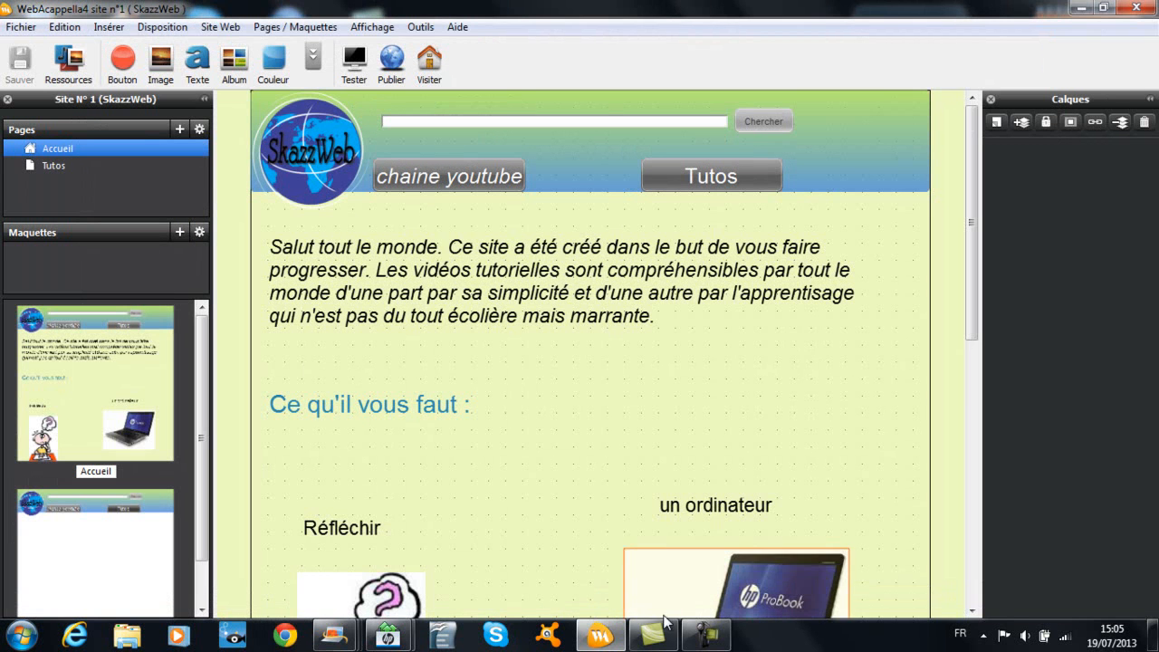
{"action": "left_click", "coordinate": [707, 634]}
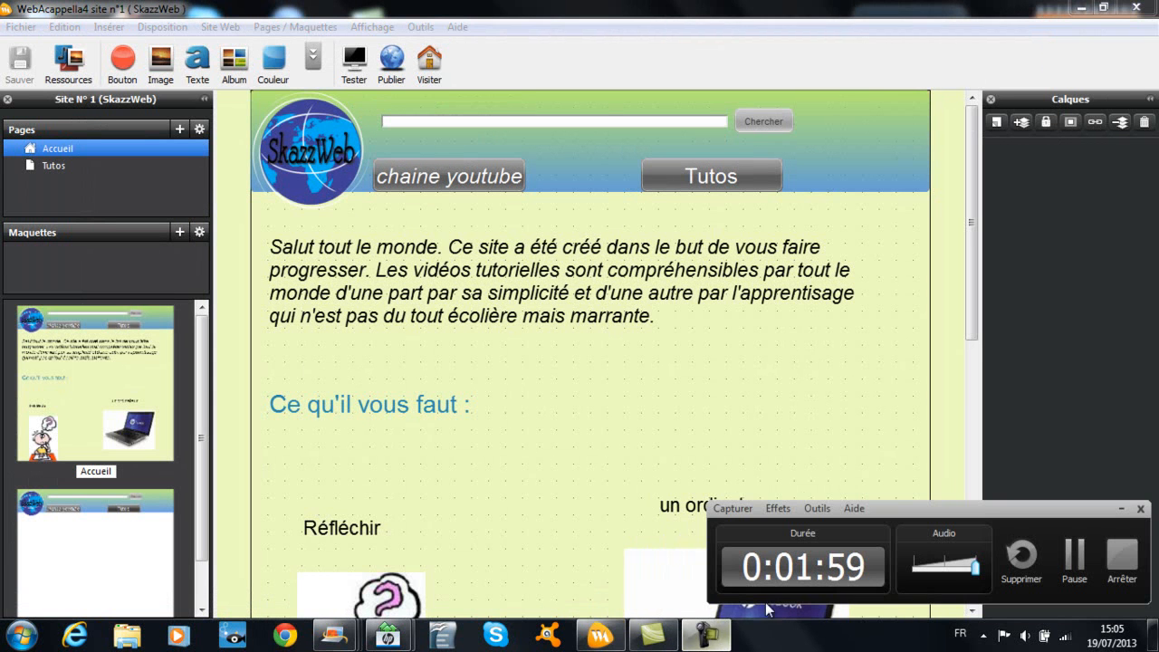
{"action": "left_click", "coordinate": [1116, 562]}
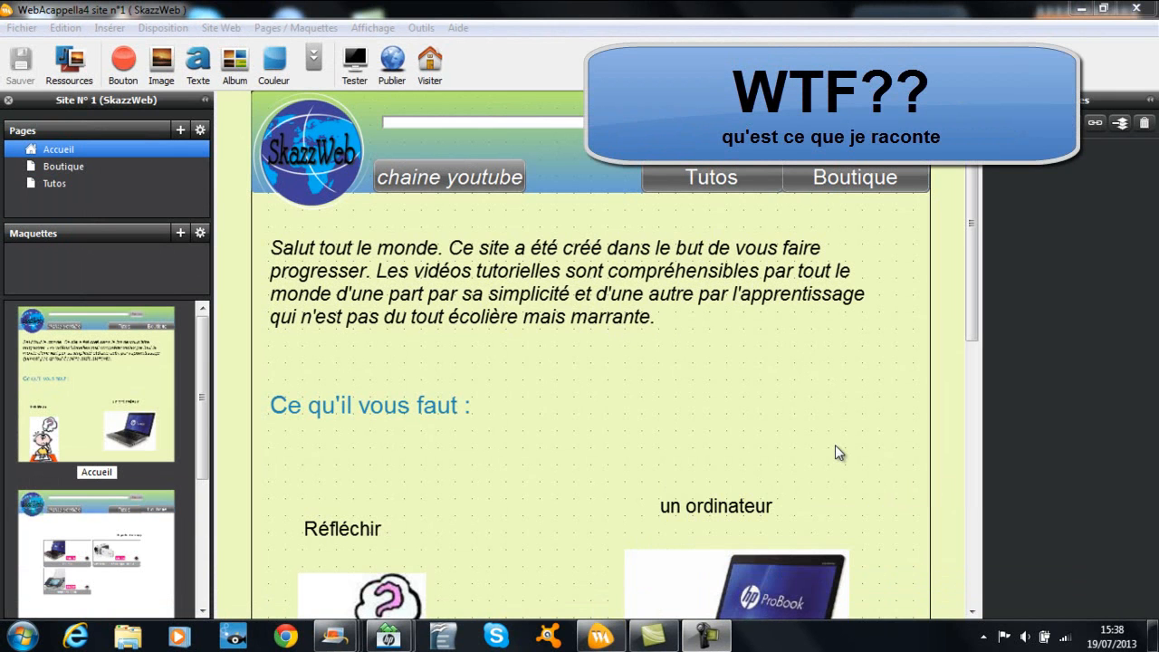
- Test the Accueil page with its added Boutique button in the browser and look over the whole page
{"action": "left_click", "coordinate": [355, 65]}
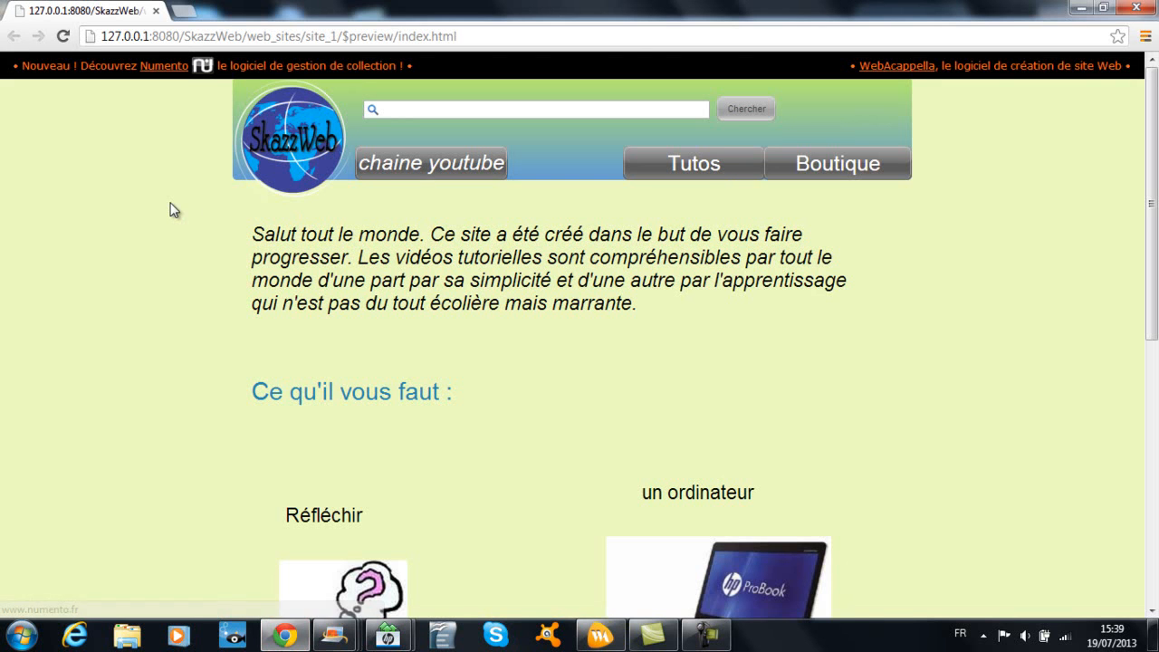
{"action": "scroll", "coordinate": [228, 282], "scroll_direction": "down", "scroll_amount": 5}
{"action": "scroll", "coordinate": [231, 285], "scroll_direction": "up", "scroll_amount": 5}
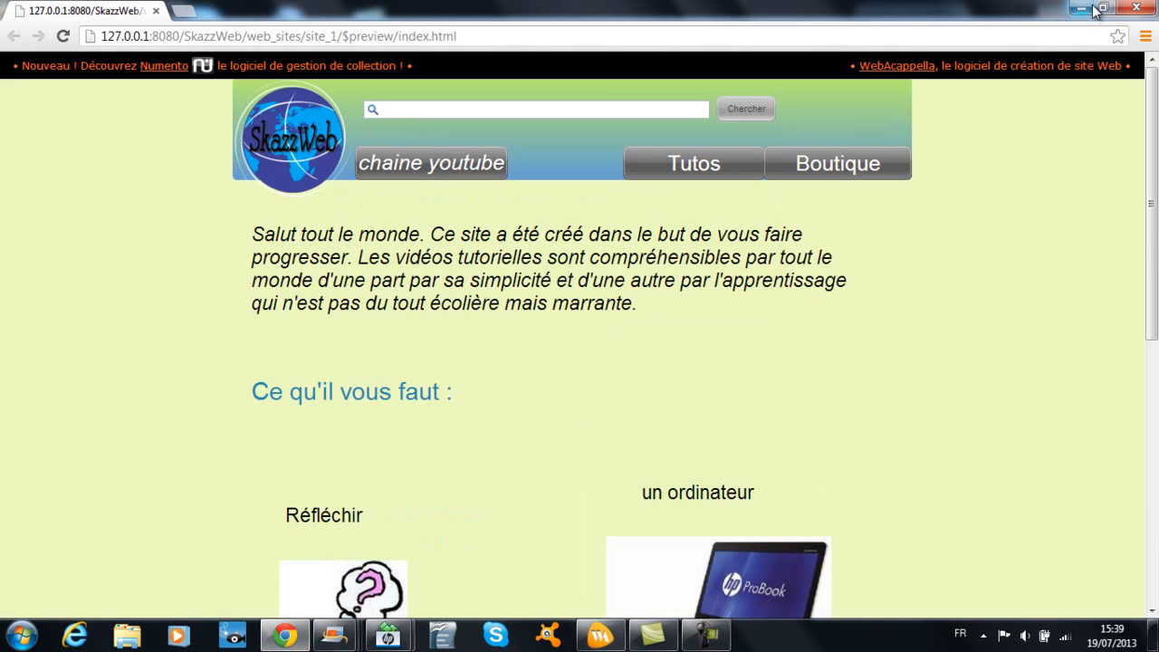
{"action": "left_click", "coordinate": [709, 169]}
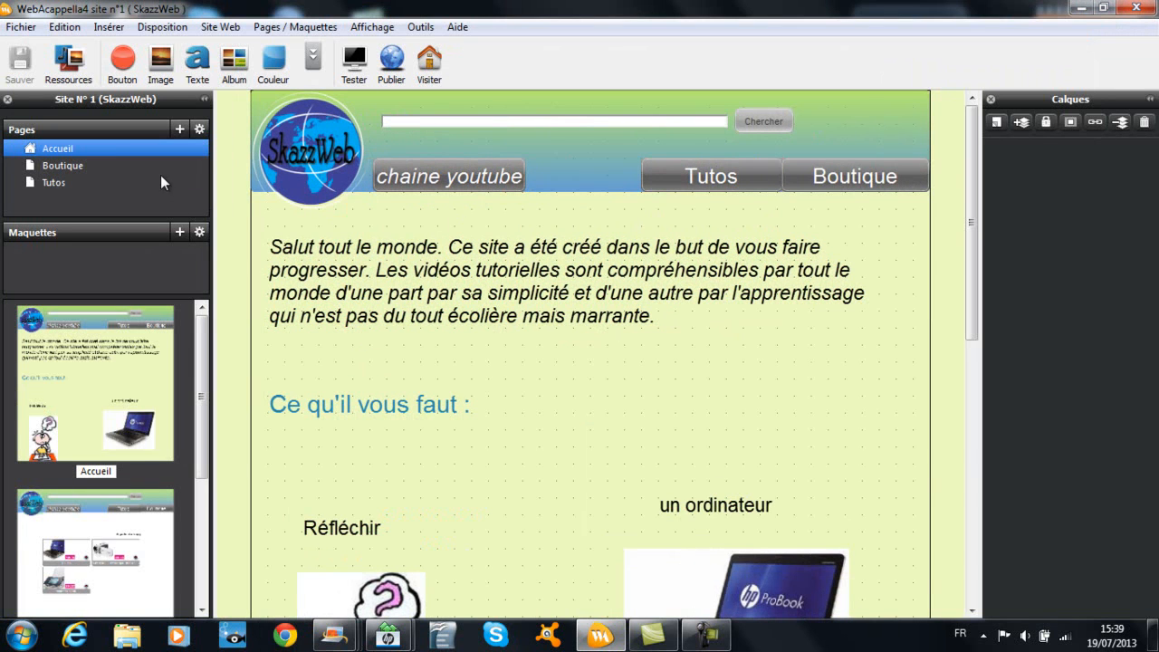
- Examine the Accueil page in the browser preview again, from the introduction text down to the "J'aimerais en savoir plus sur vous" form
{"action": "left_click", "coordinate": [153, 147]}
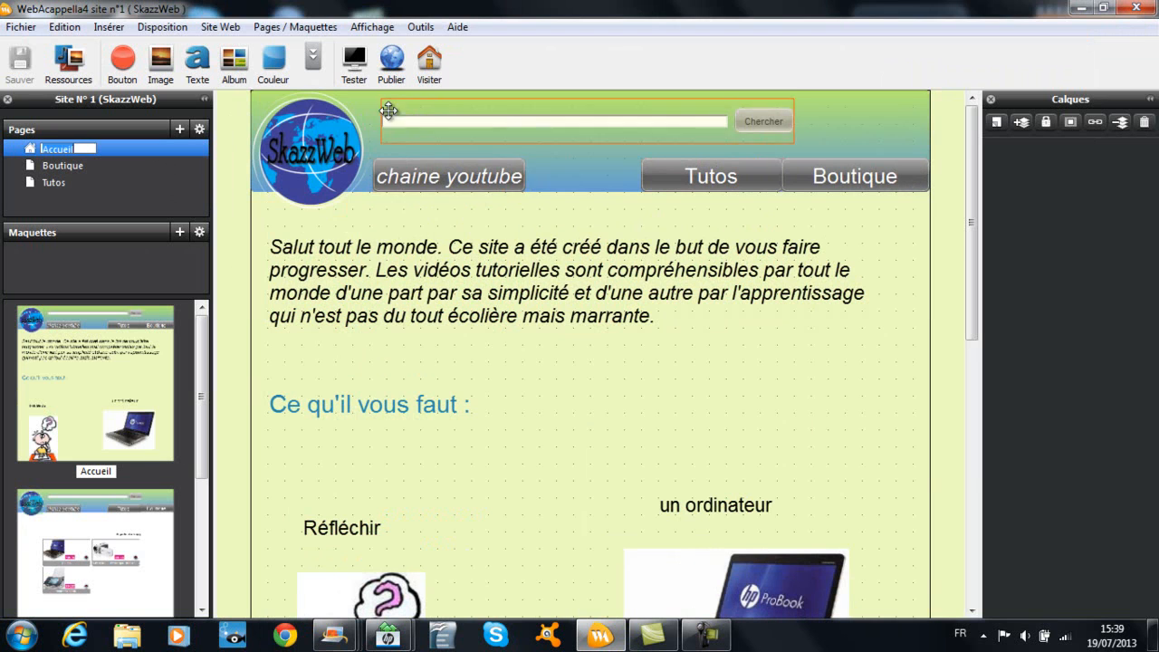
{"action": "key", "text": "Return"}
{"action": "left_click", "coordinate": [311, 321]}
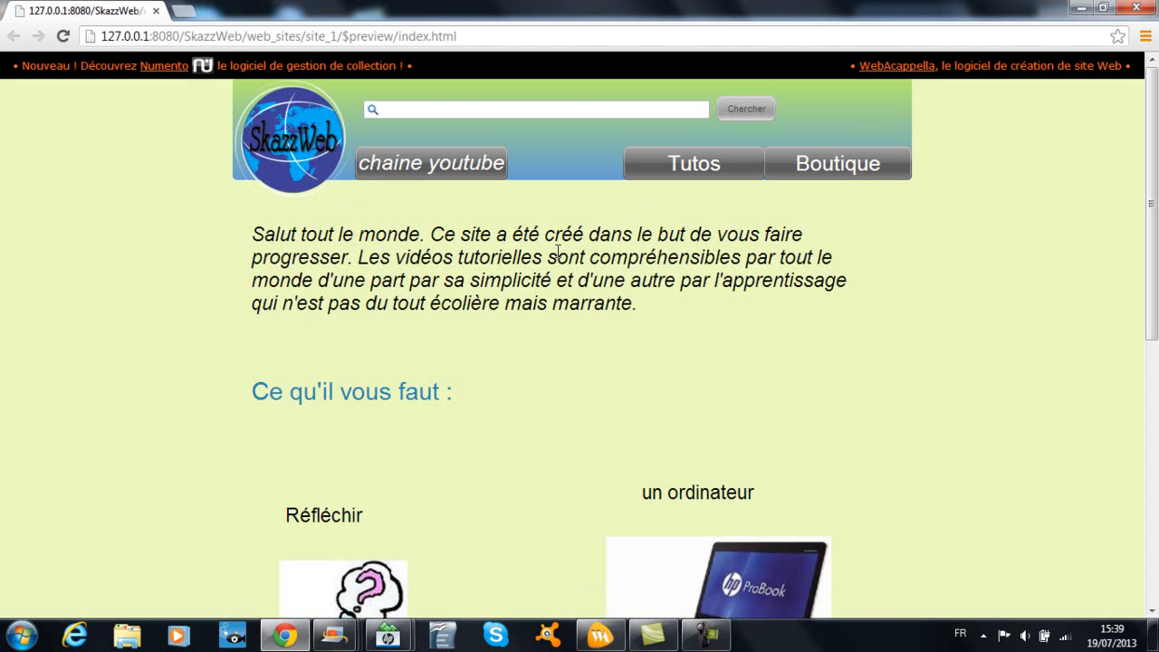
{"action": "scroll", "coordinate": [641, 323], "scroll_direction": "down", "scroll_amount": 6}
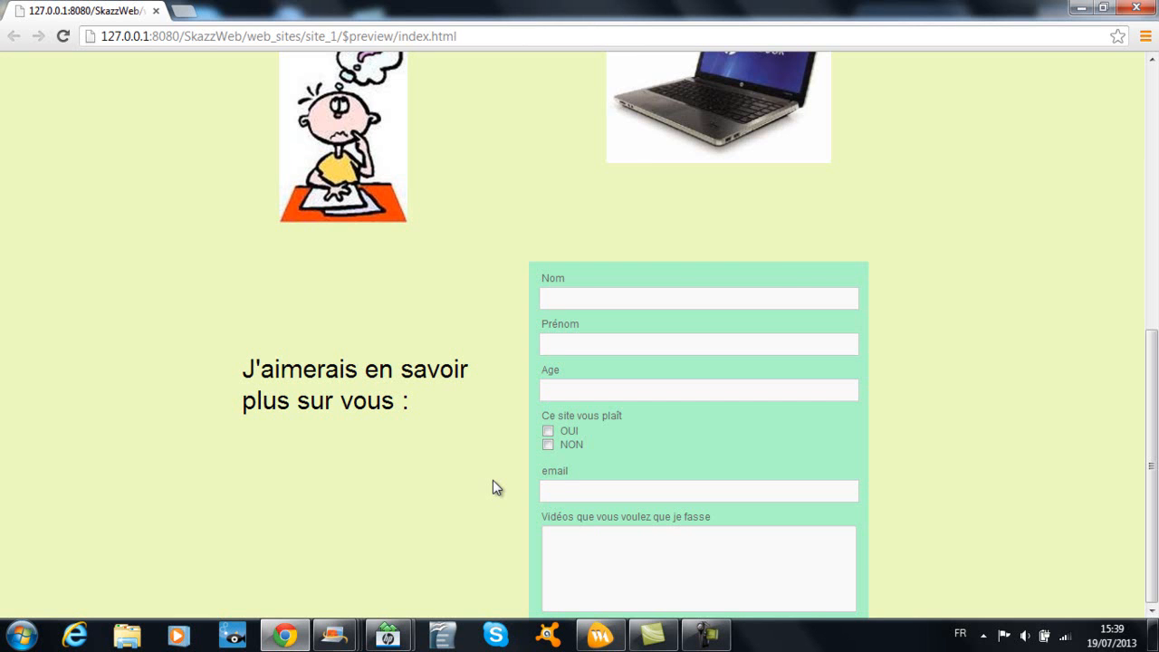
{"action": "scroll", "coordinate": [493, 481], "scroll_direction": "up", "scroll_amount": 6}
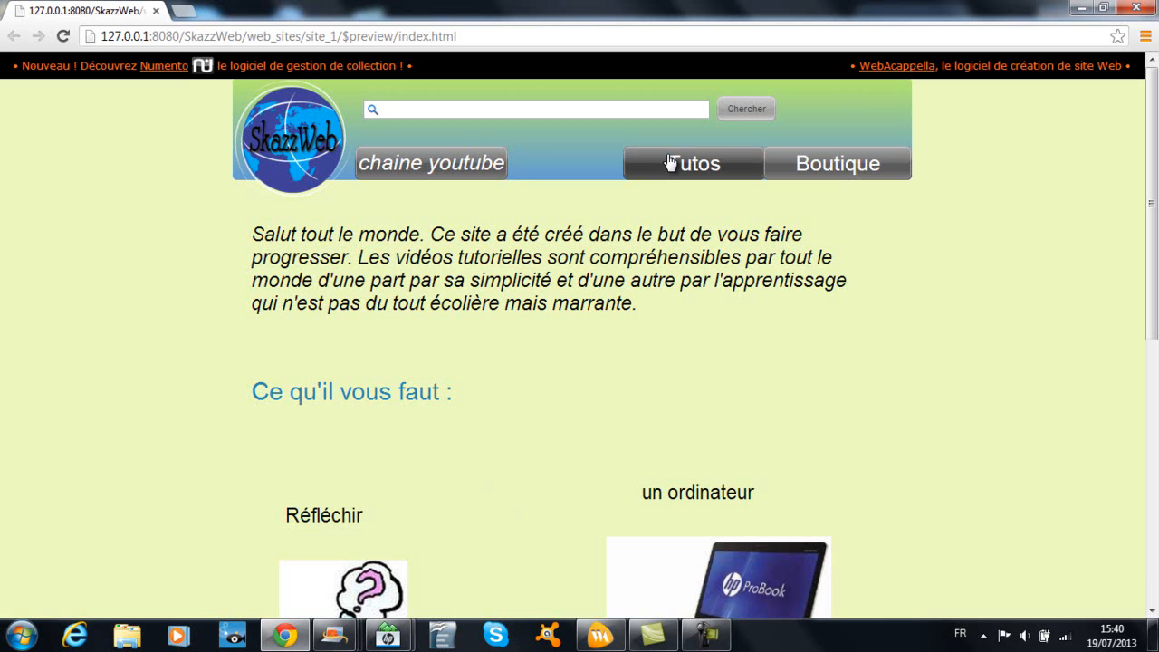
- Try the chaine youtube link in the preview, close its tab, and examine the Tutos page's text and embedded video
{"action": "left_click", "coordinate": [496, 167]}
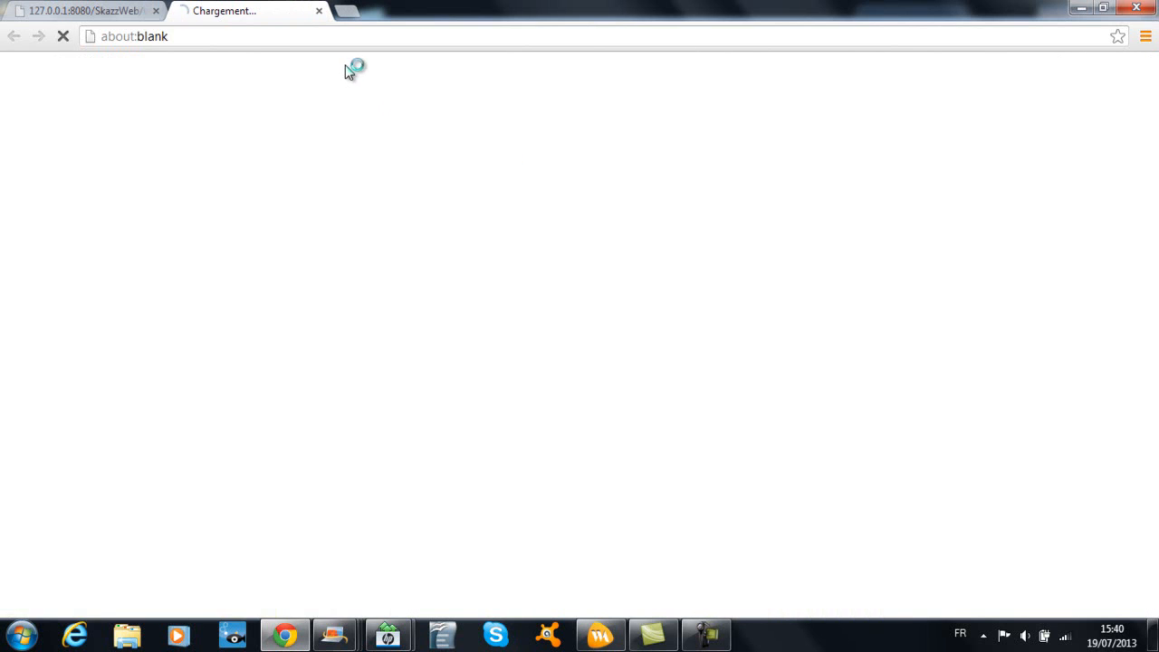
{"action": "left_click", "coordinate": [320, 12]}
{"action": "left_click", "coordinate": [672, 173]}
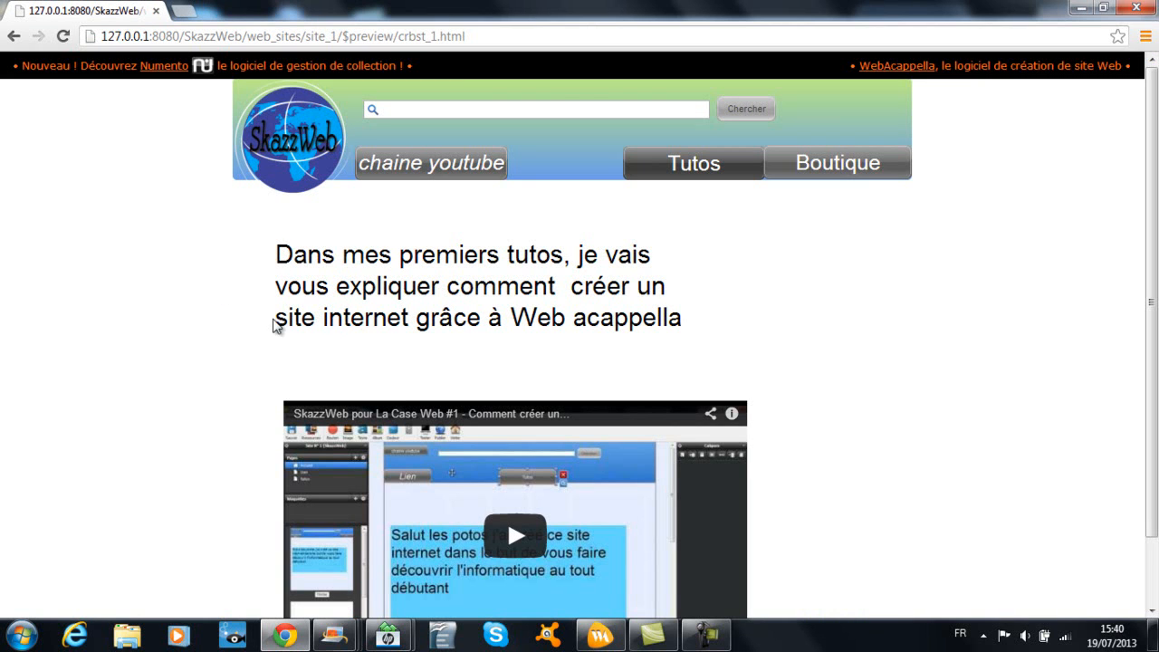
{"action": "scroll", "coordinate": [210, 328], "scroll_direction": "down", "scroll_amount": 1}
{"action": "mouse_move", "coordinate": [385, 344]}
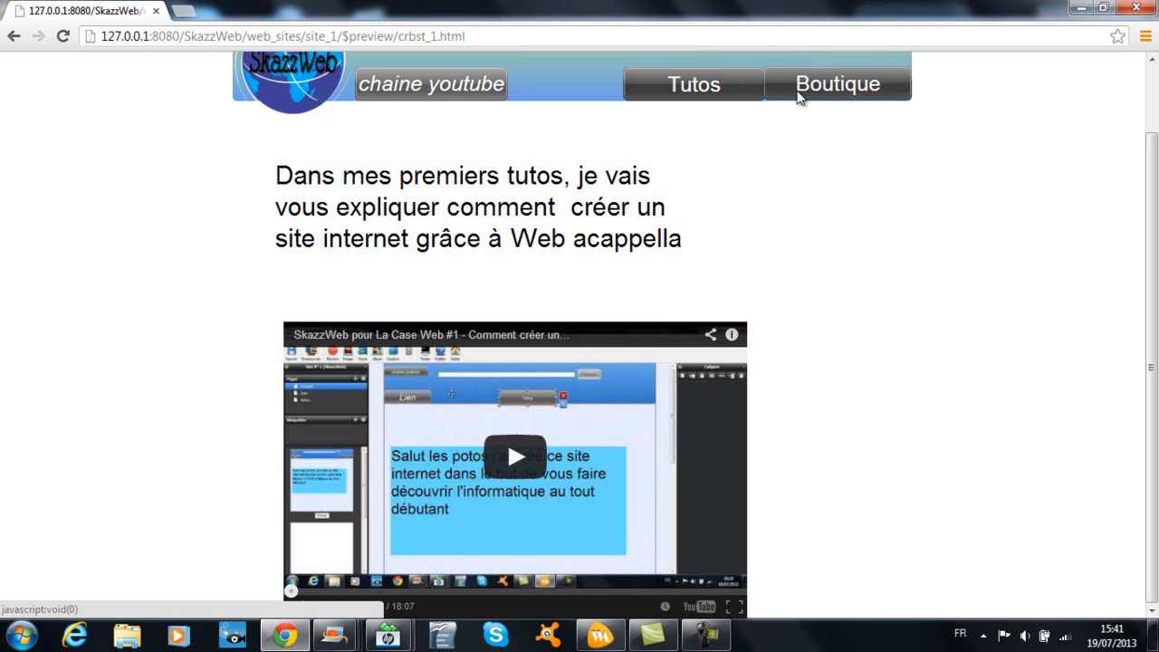
{"action": "scroll", "coordinate": [748, 251], "scroll_direction": "up", "scroll_amount": 1}
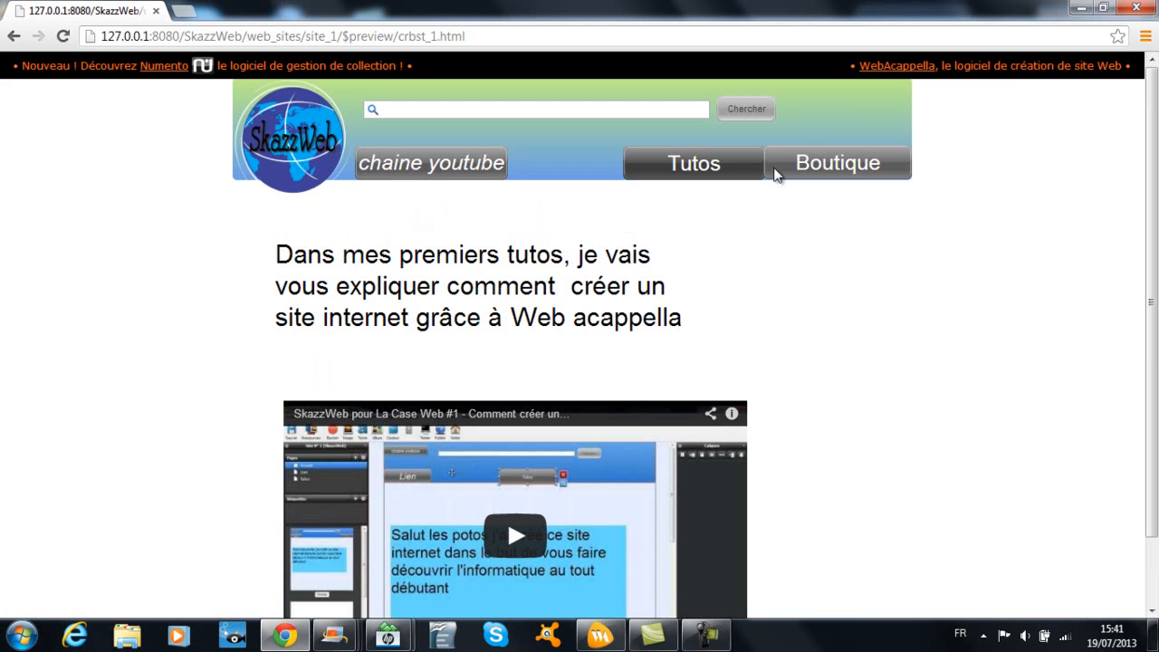
{"action": "scroll", "coordinate": [728, 306], "scroll_direction": "down", "scroll_amount": 1}
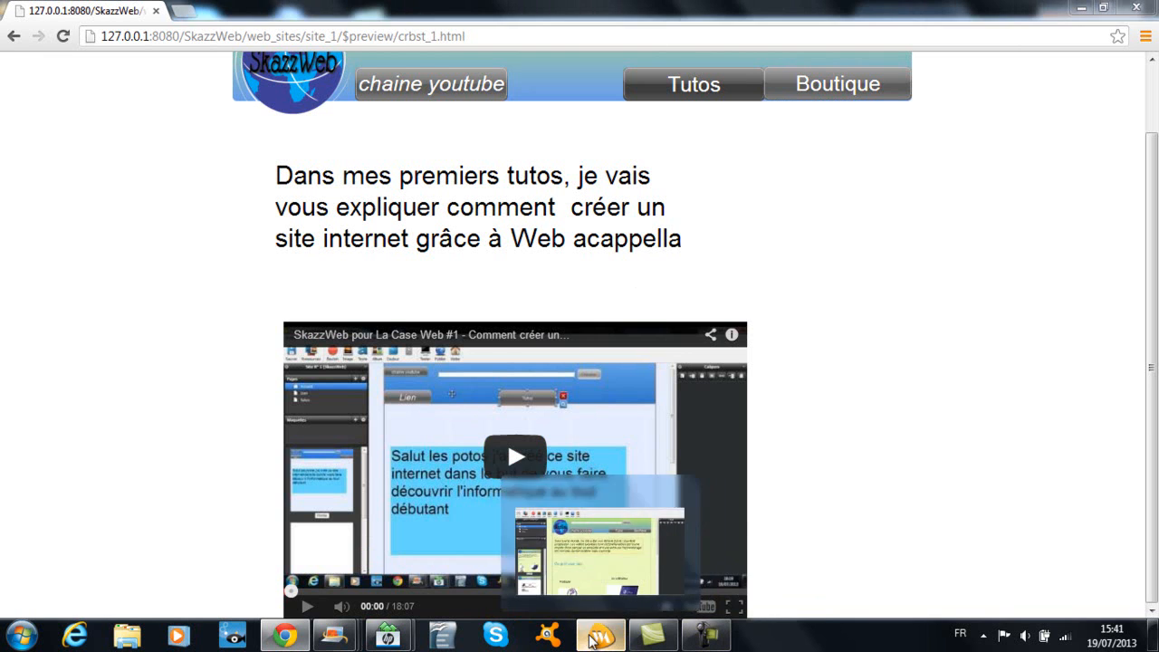
- Switch back to WebAcappella, look over the Accueil page's contact form and open the Boutique page
{"action": "left_click", "coordinate": [627, 638]}
{"action": "scroll", "coordinate": [460, 477], "scroll_direction": "down", "scroll_amount": 3}
{"action": "scroll", "coordinate": [460, 476], "scroll_direction": "down", "scroll_amount": 3}
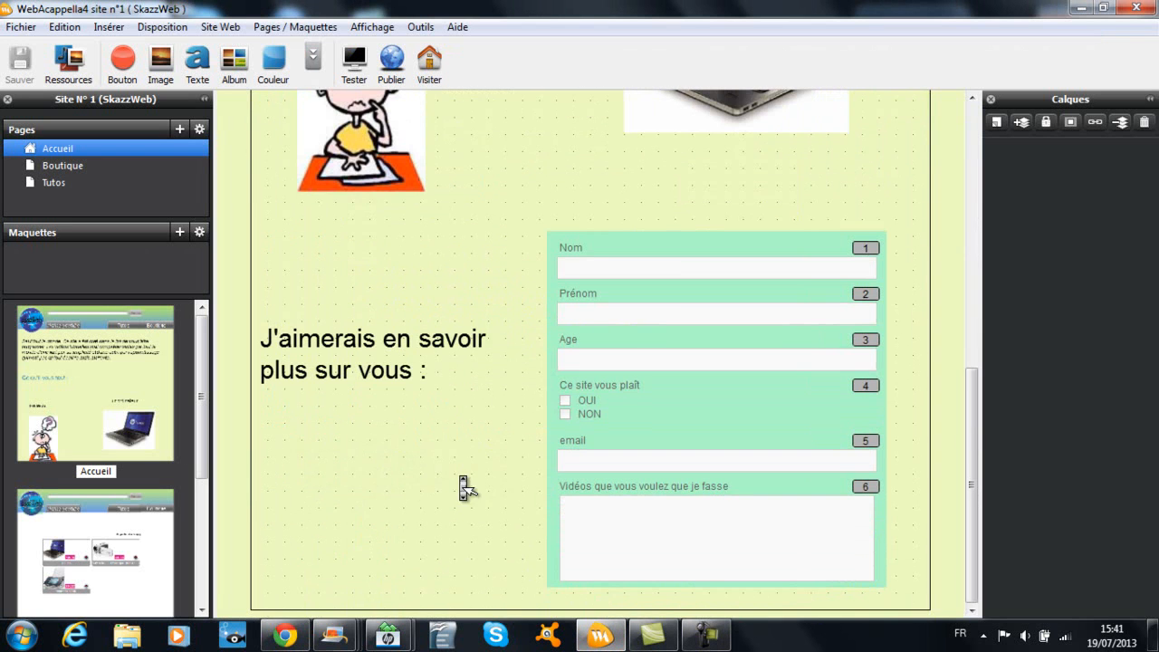
{"action": "left_click", "coordinate": [115, 543]}
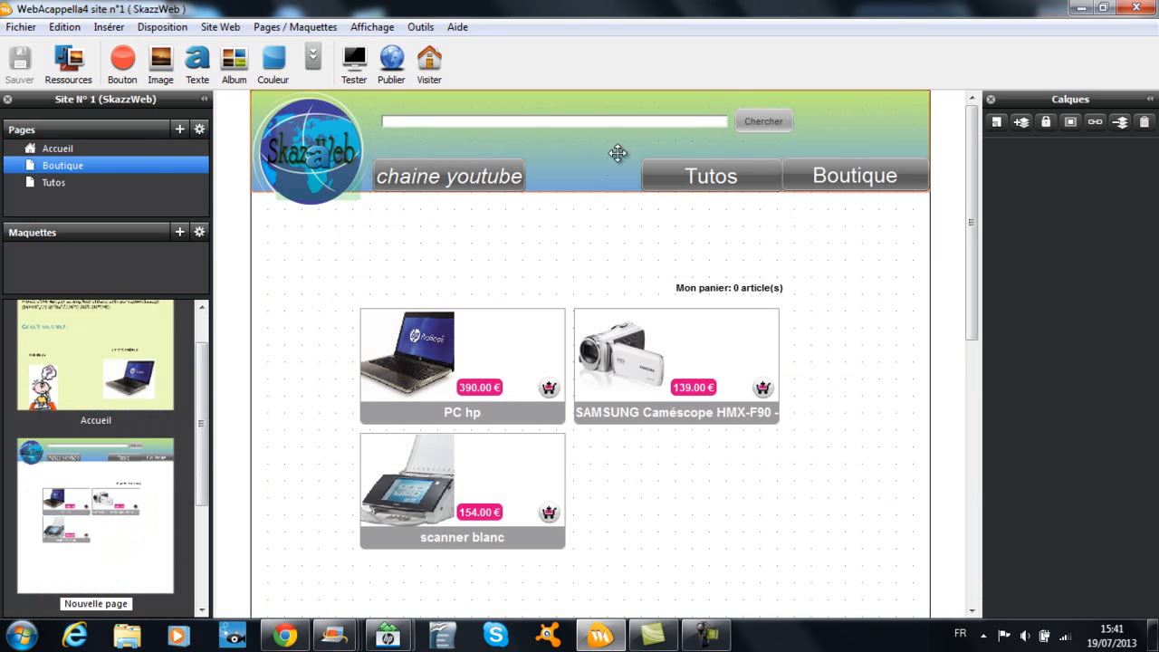
- Link the Boutique button to the site page Boutique and close the button's properties
{"action": "left_click", "coordinate": [817, 175]}
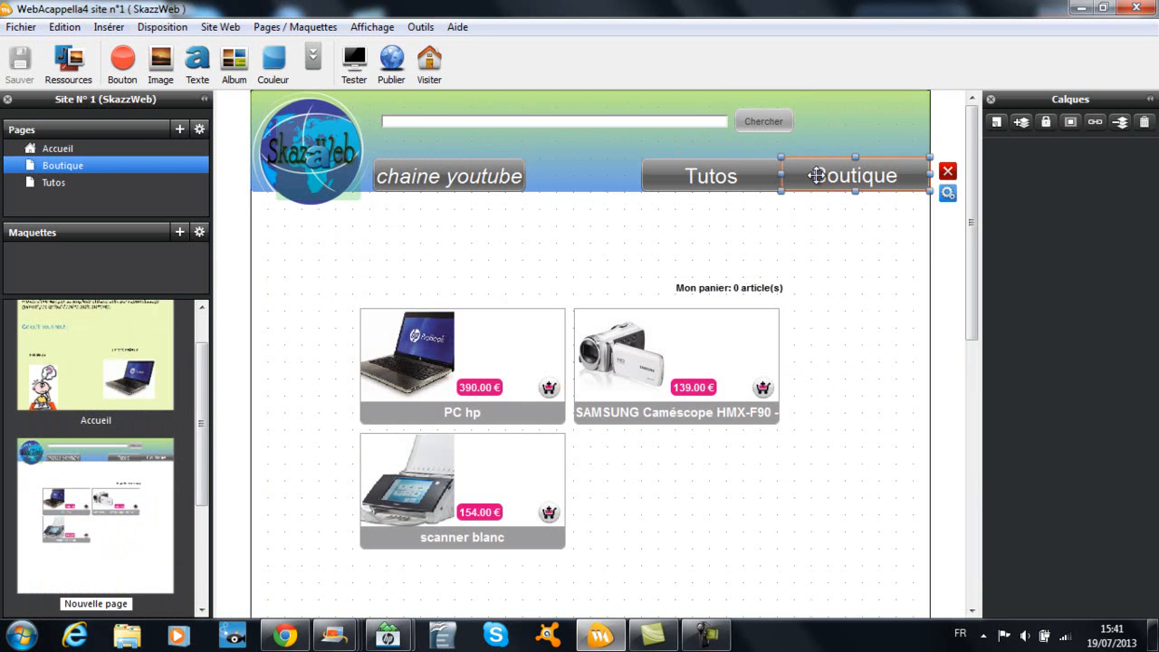
{"action": "left_click", "coordinate": [948, 194]}
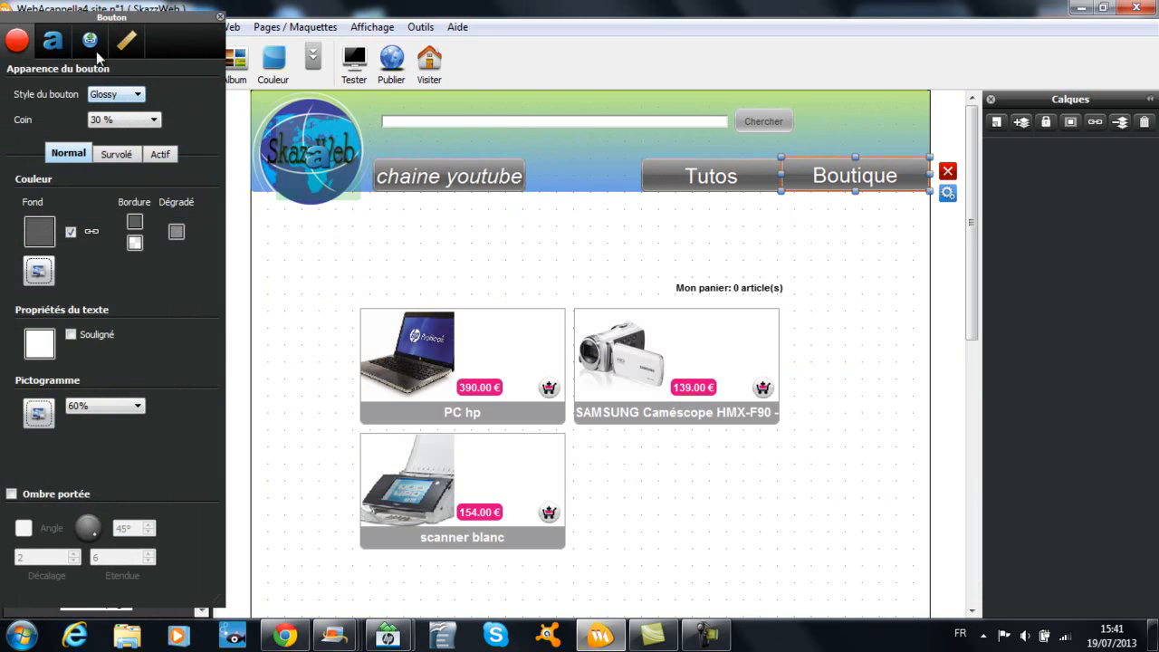
{"action": "left_click", "coordinate": [90, 40]}
{"action": "left_click", "coordinate": [114, 73]}
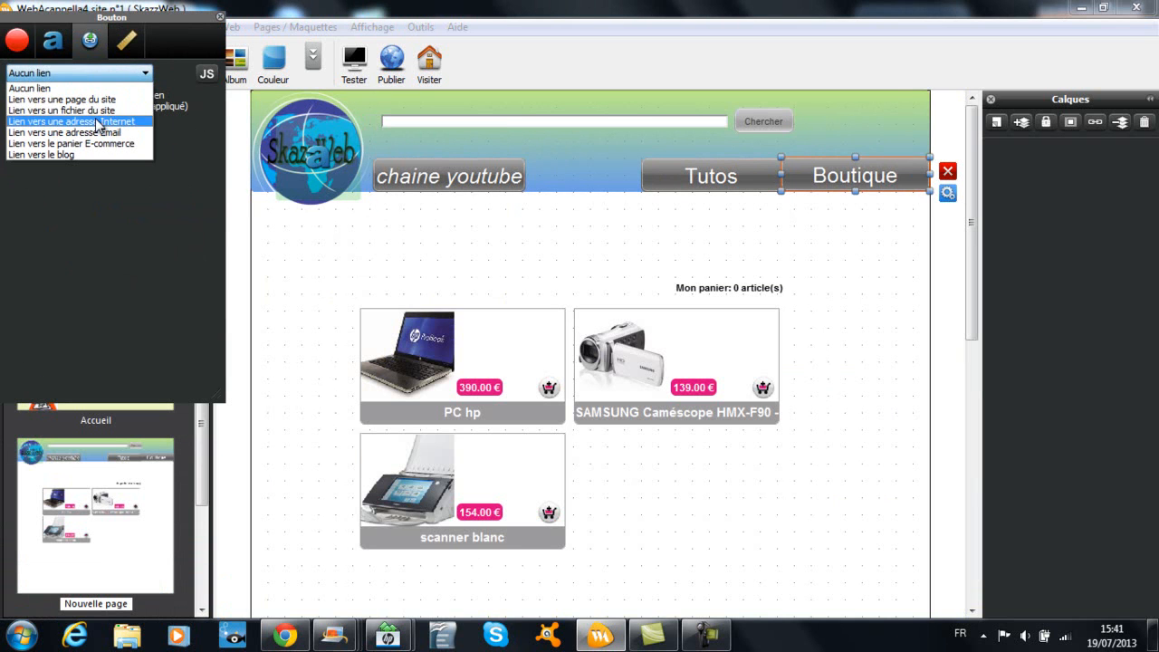
{"action": "left_click", "coordinate": [95, 101]}
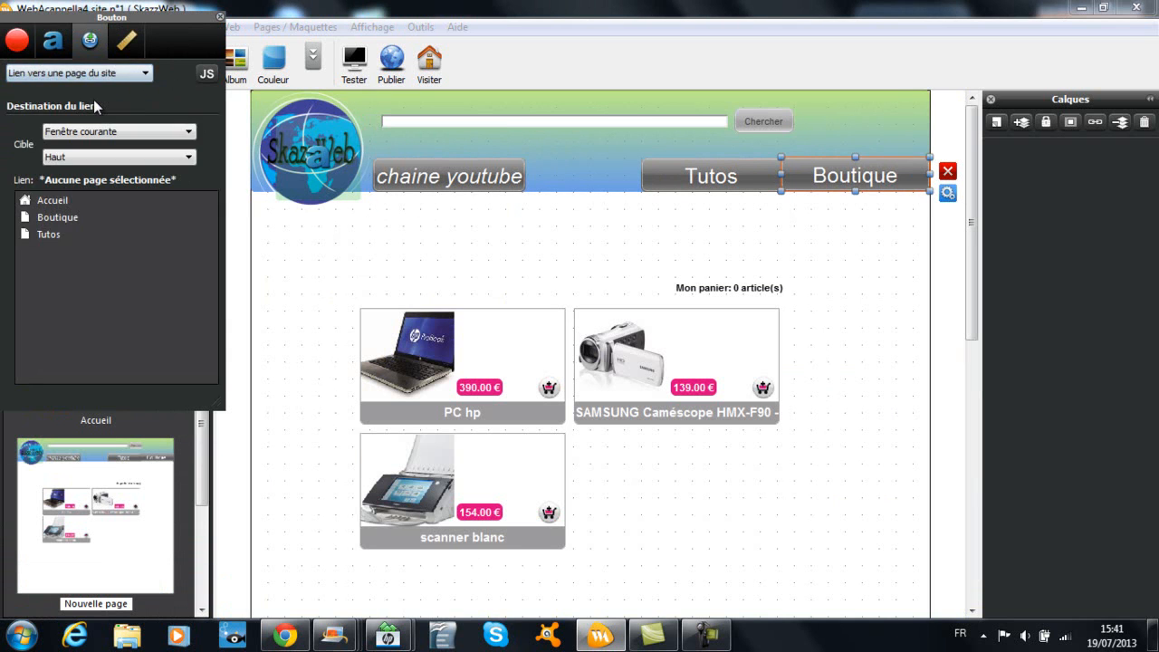
{"action": "left_click", "coordinate": [69, 219]}
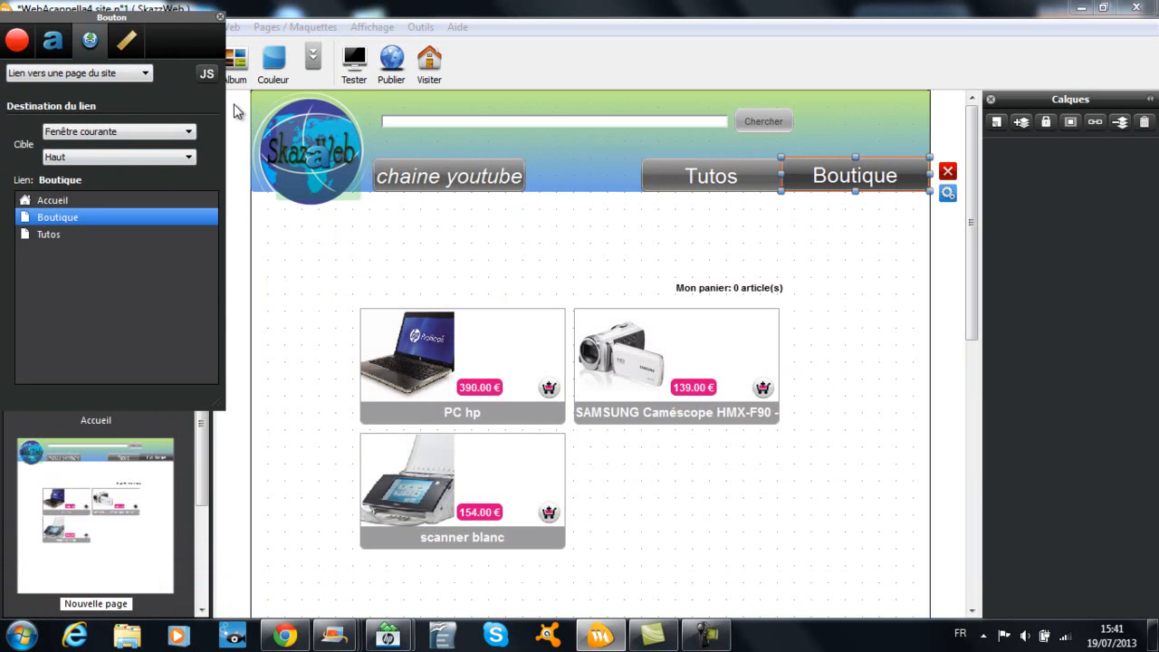
{"action": "left_click", "coordinate": [221, 18]}
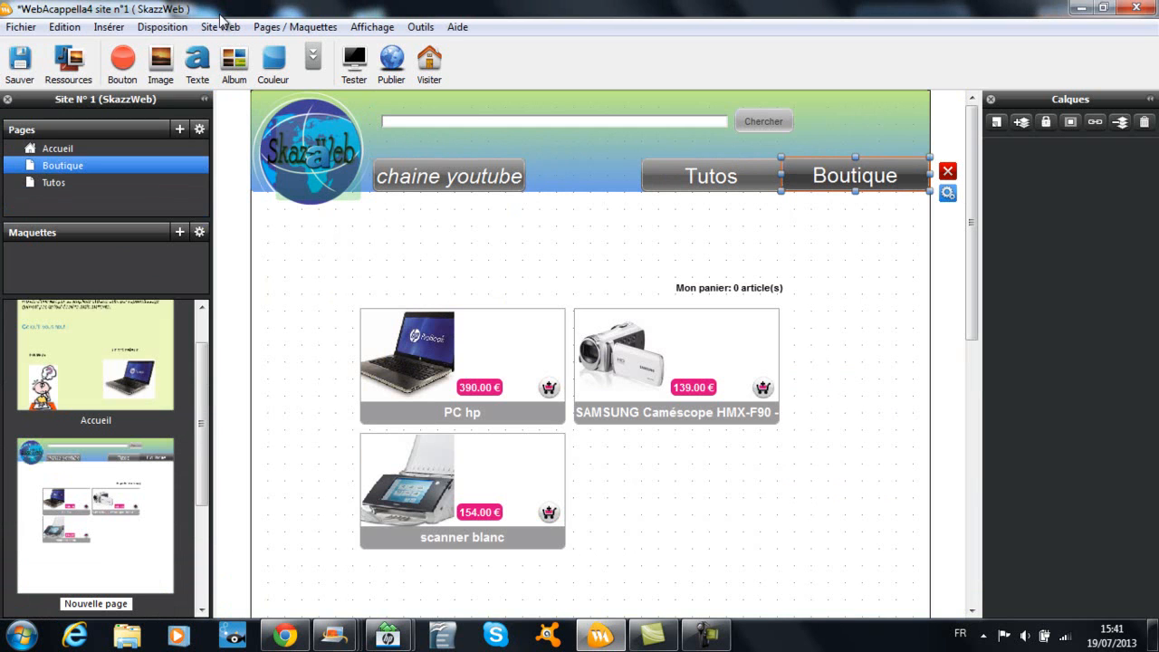
- Save the site, test the Boutique page and its Tutos link in the browser, and close the preview tabs
{"action": "key", "text": "ctrl+s"}
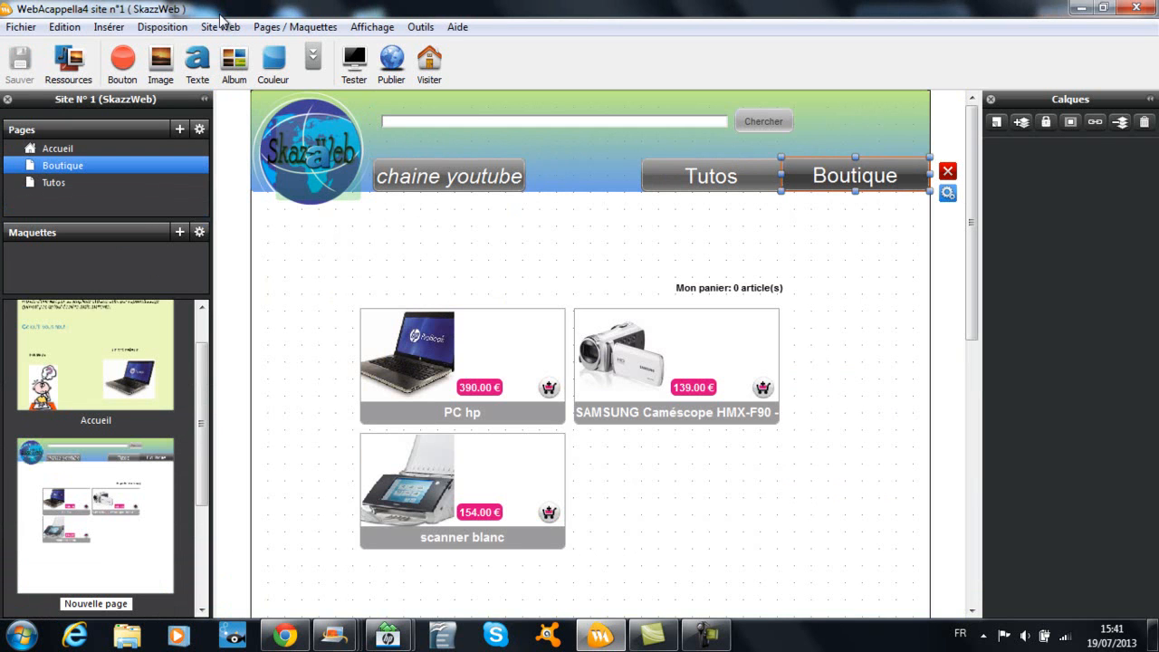
{"action": "left_click", "coordinate": [353, 61]}
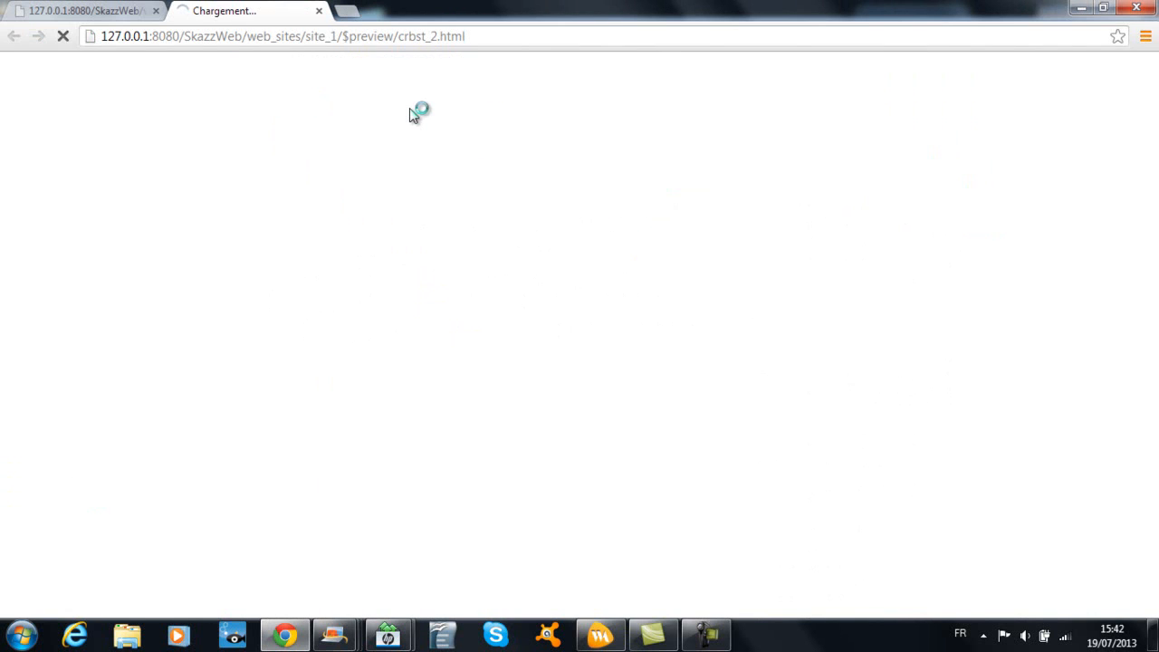
{"action": "left_click", "coordinate": [160, 13]}
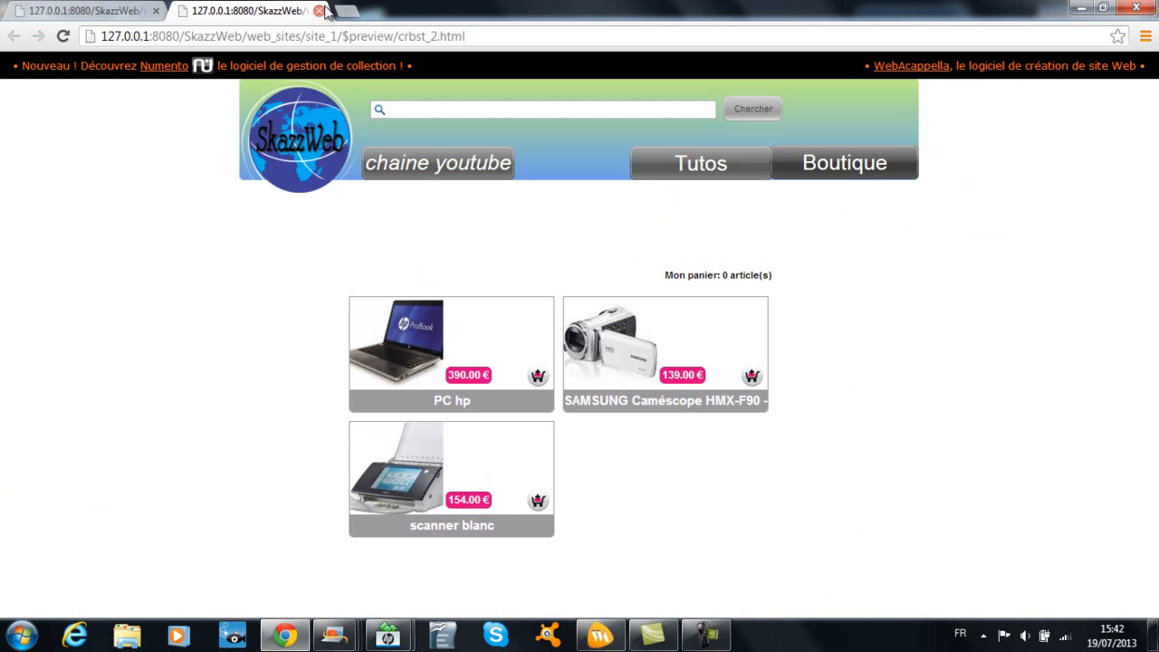
{"action": "left_click", "coordinate": [701, 163]}
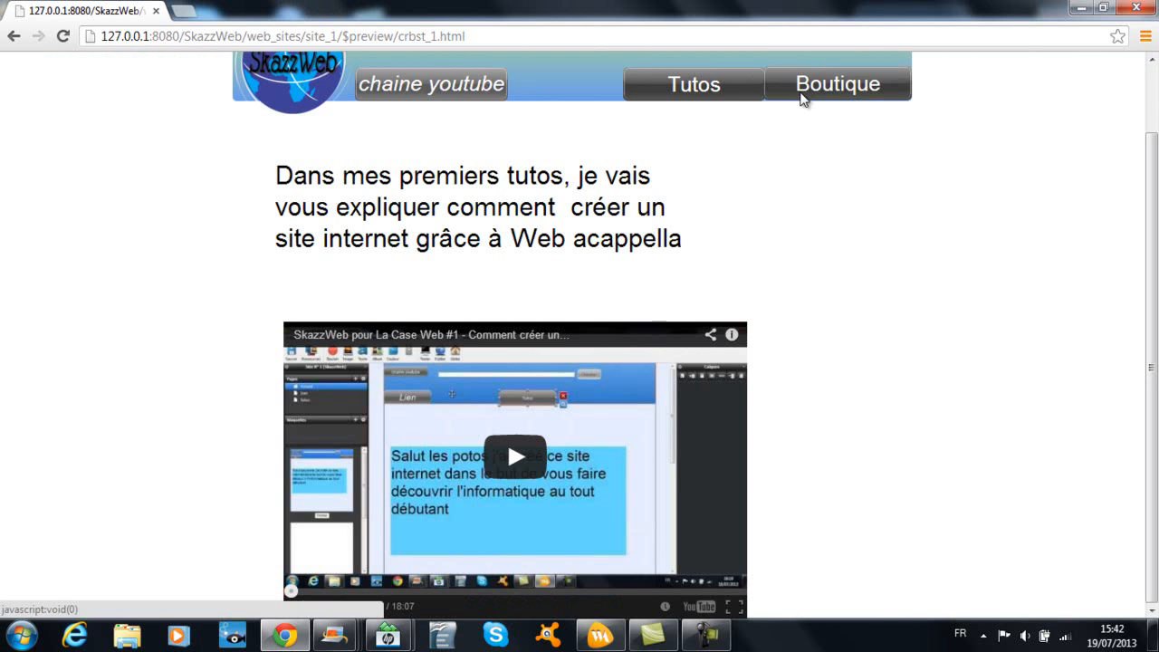
{"action": "left_click", "coordinate": [65, 42]}
{"action": "left_click", "coordinate": [159, 13]}
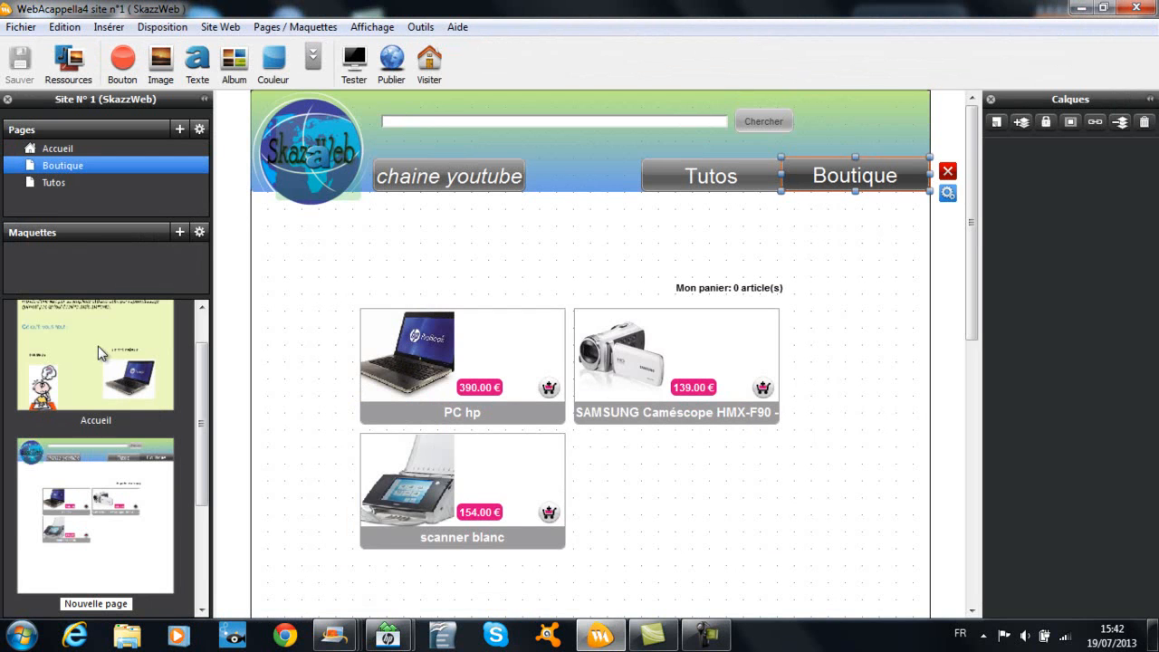
- Link the Boutique button to the site page Boutique again with Lien vers une page du site, and save the site
{"action": "left_click", "coordinate": [948, 194]}
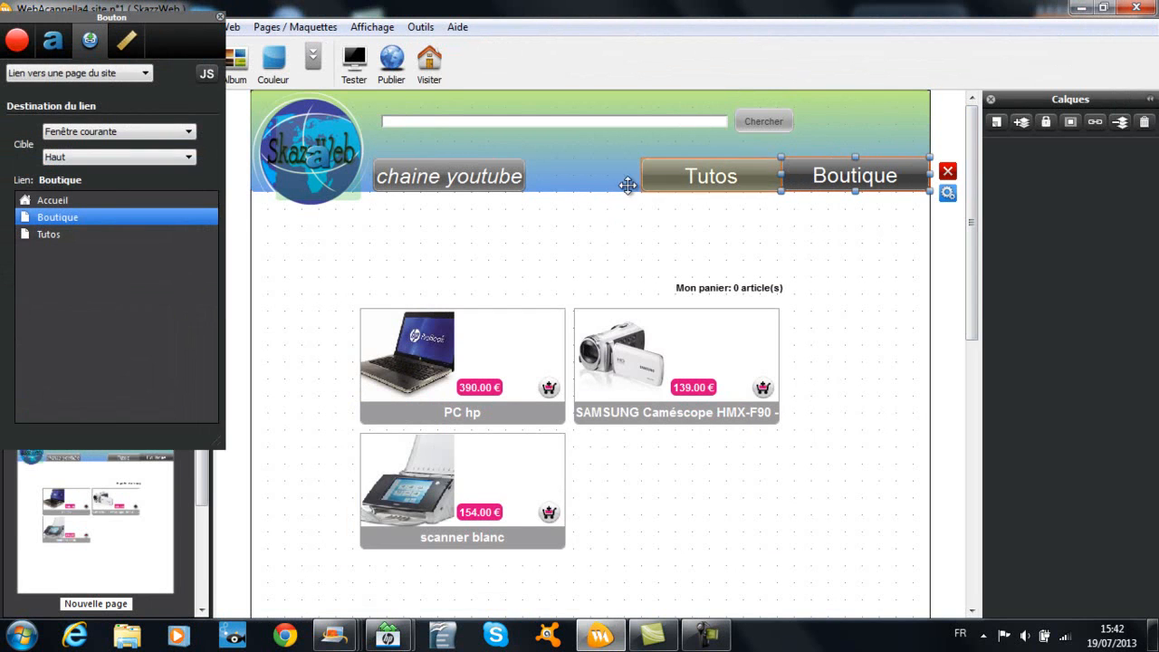
{"action": "left_click", "coordinate": [106, 80]}
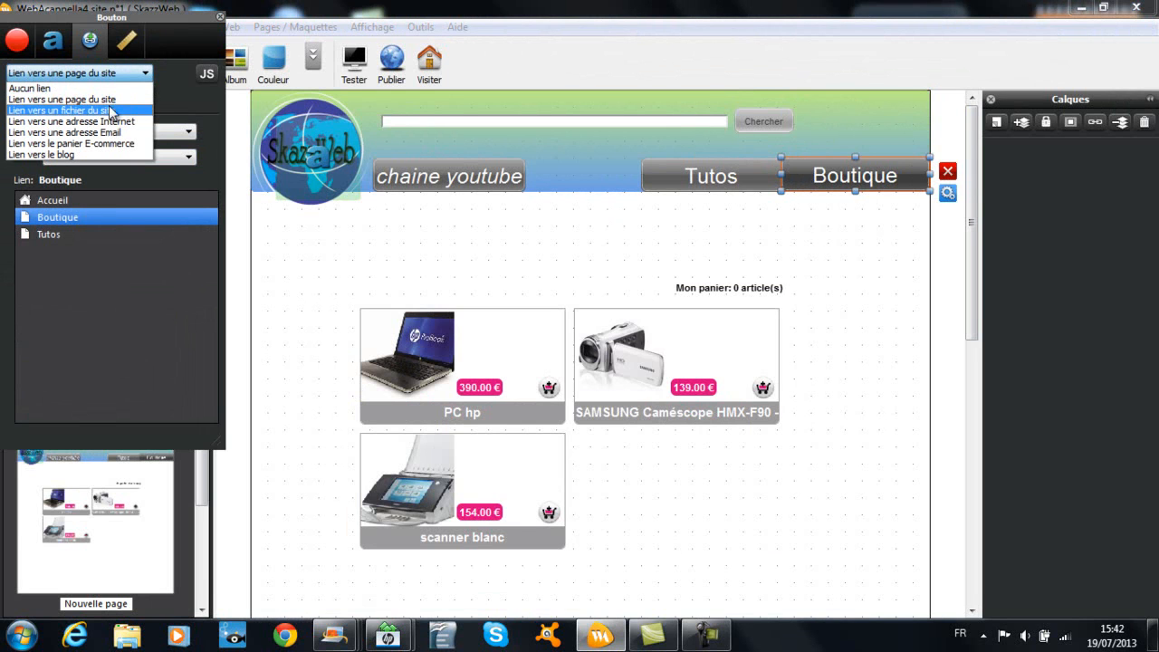
{"action": "left_click", "coordinate": [110, 100]}
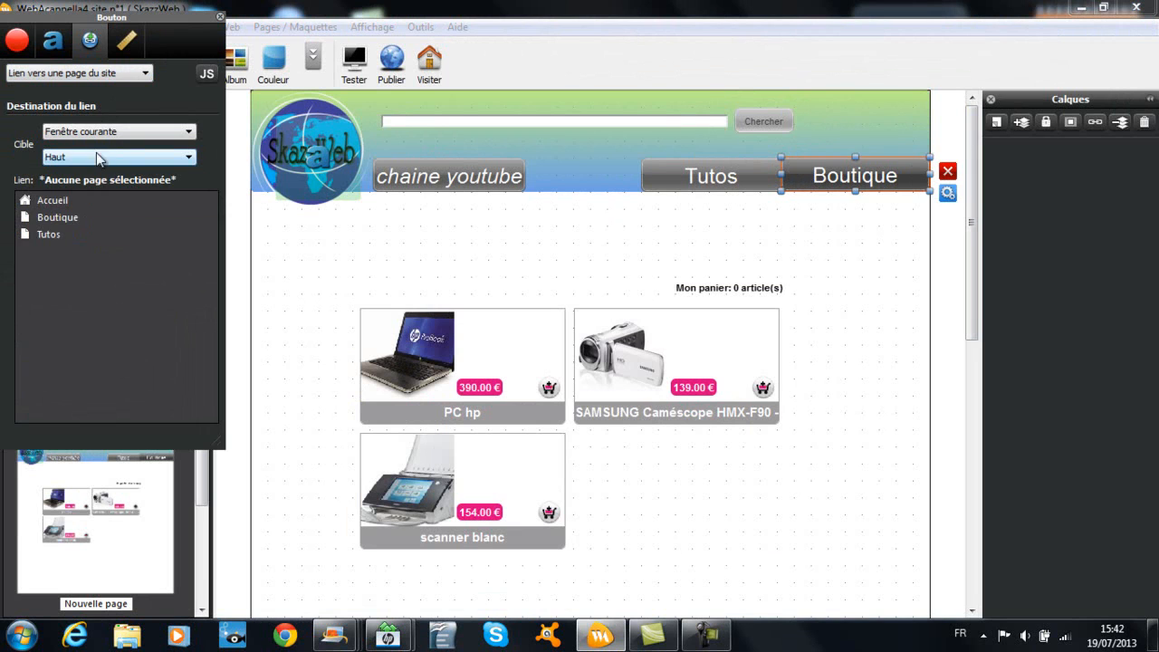
{"action": "left_click", "coordinate": [56, 219]}
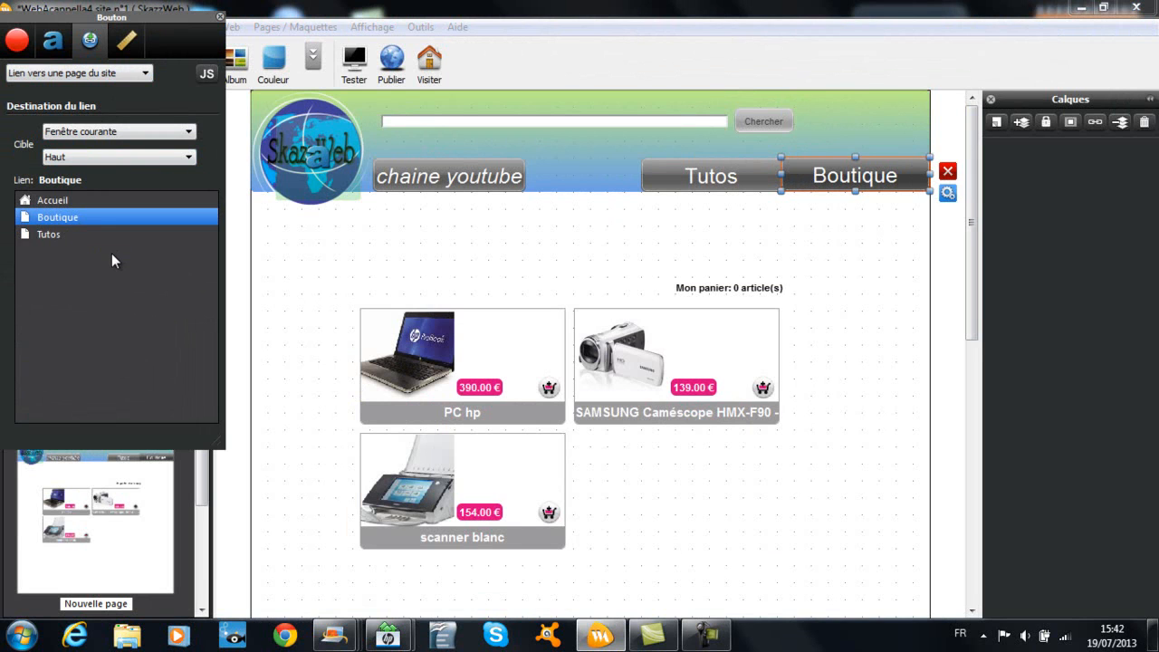
{"action": "key", "text": "ctrl+s"}
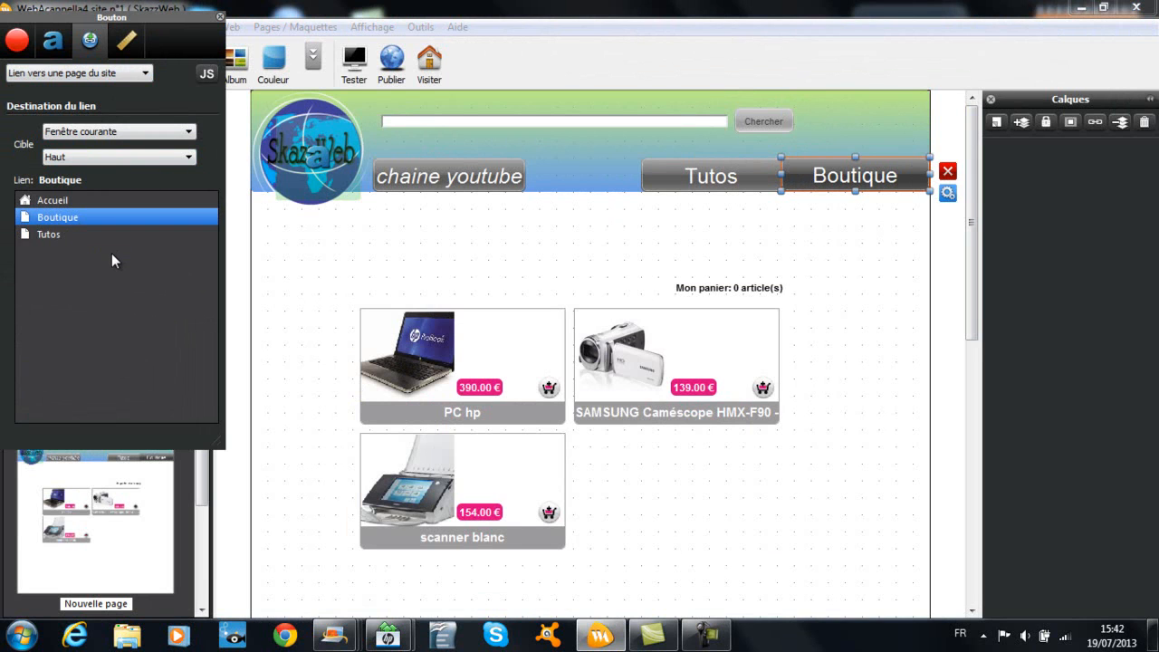
{"action": "left_click", "coordinate": [221, 17]}
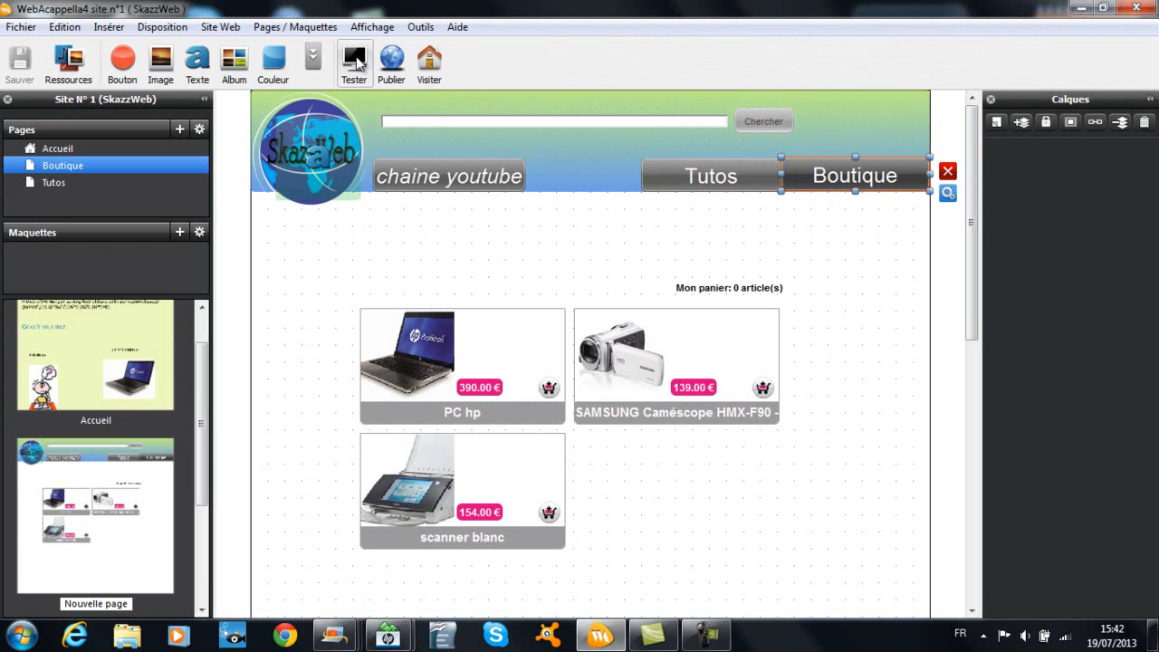
- Test the Boutique page in the browser, follow its Tutos link and return to the Boutique page
{"action": "left_click", "coordinate": [355, 62]}
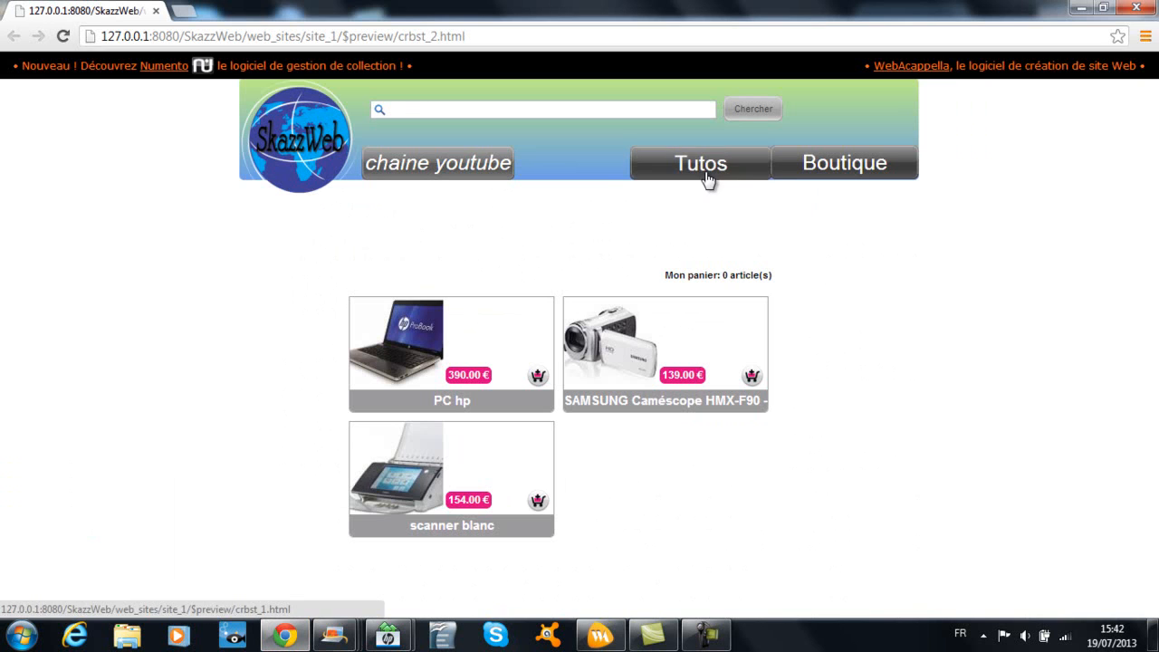
{"action": "left_click", "coordinate": [740, 172]}
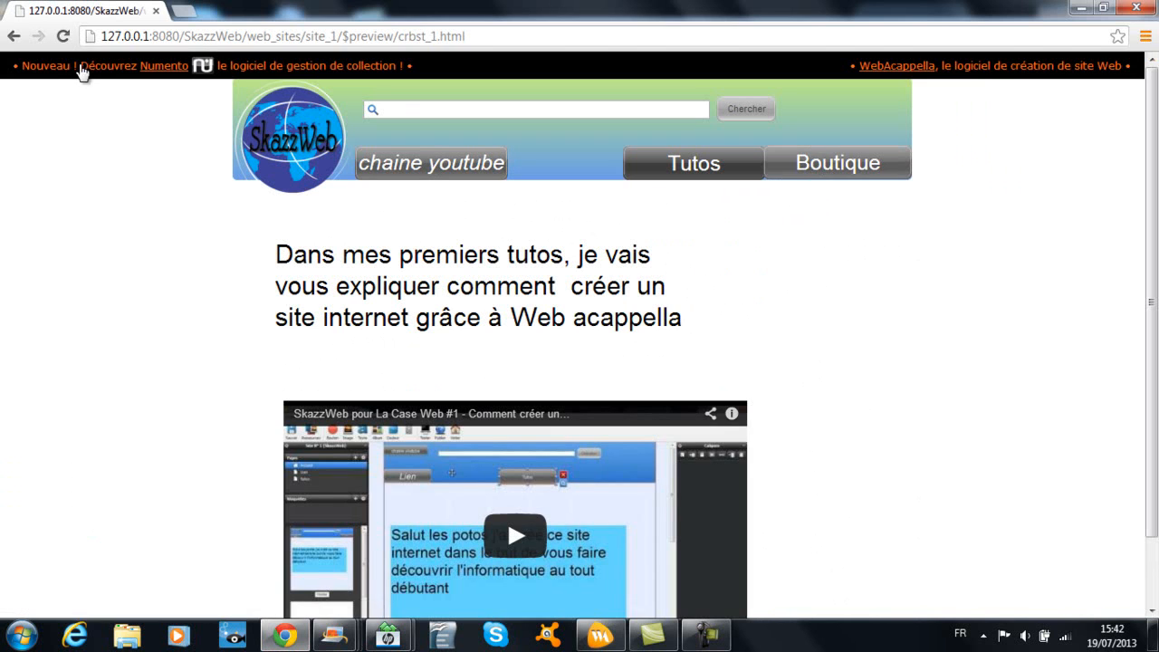
{"action": "left_click", "coordinate": [15, 38]}
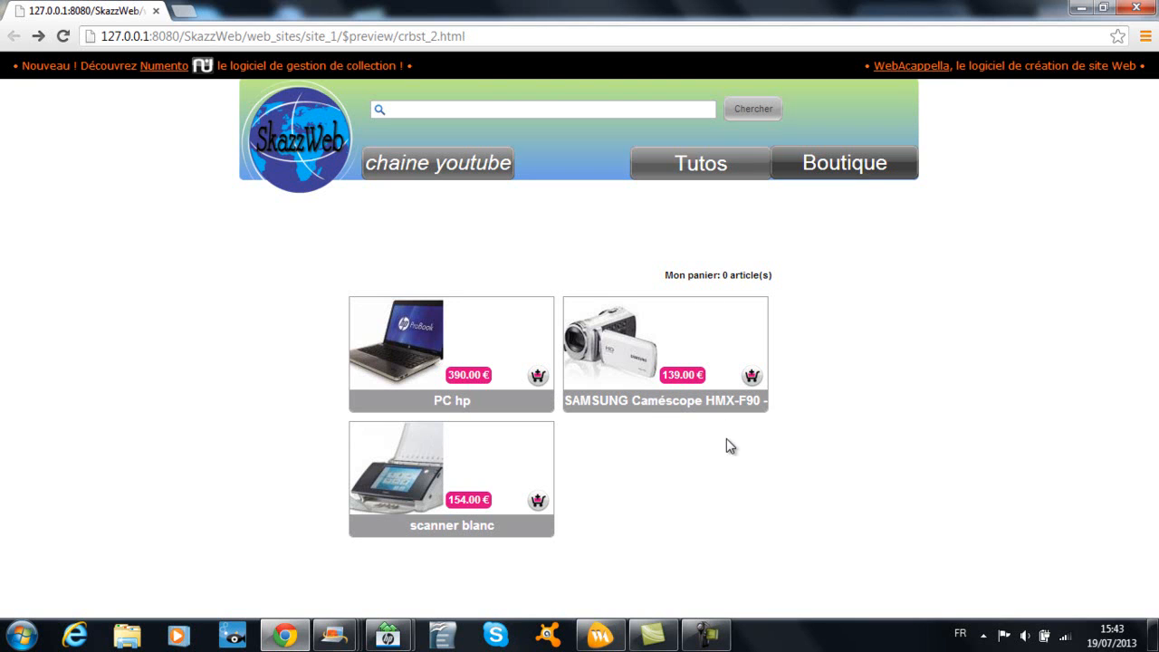
- Add PC hp to the cart, set its quantity to 7 and continue shopping
{"action": "left_click", "coordinate": [537, 376]}
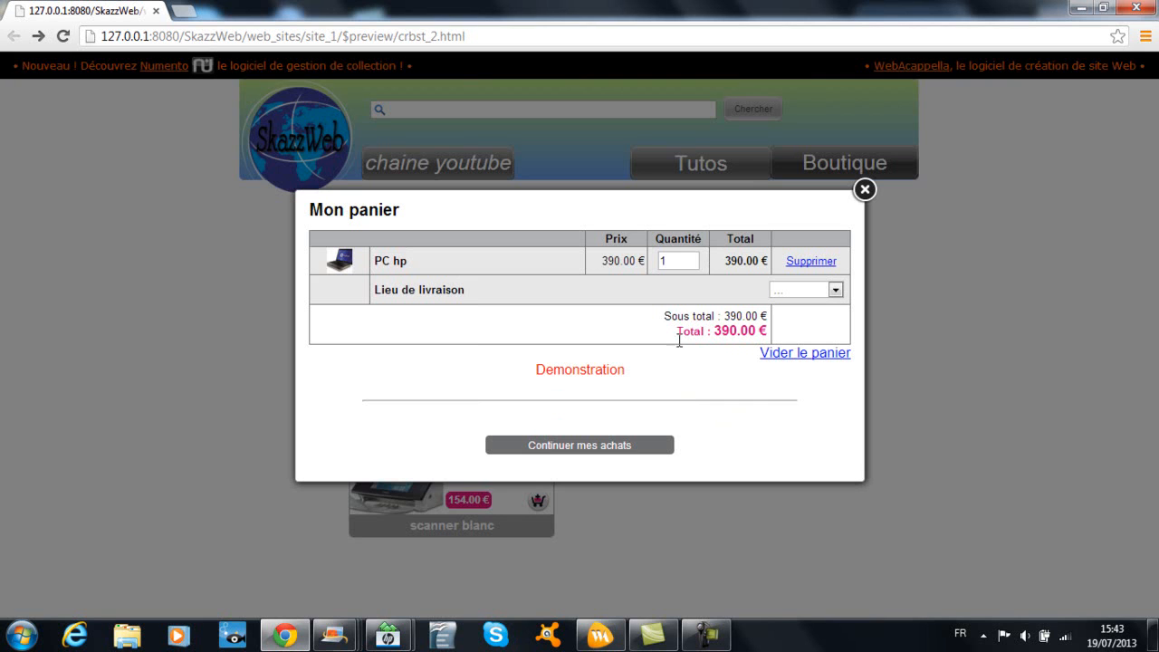
{"action": "left_click_drag", "start_coordinate": [679, 264], "coordinate": [650, 270]}
{"action": "type", "text": "7"}
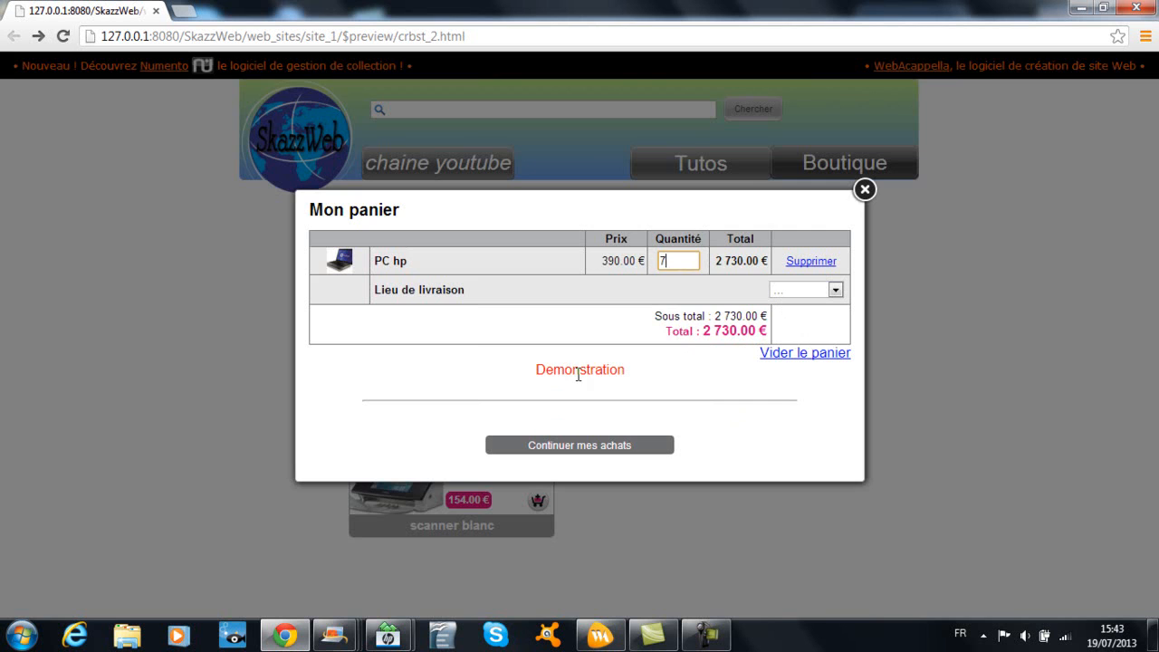
{"action": "left_click", "coordinate": [580, 445]}
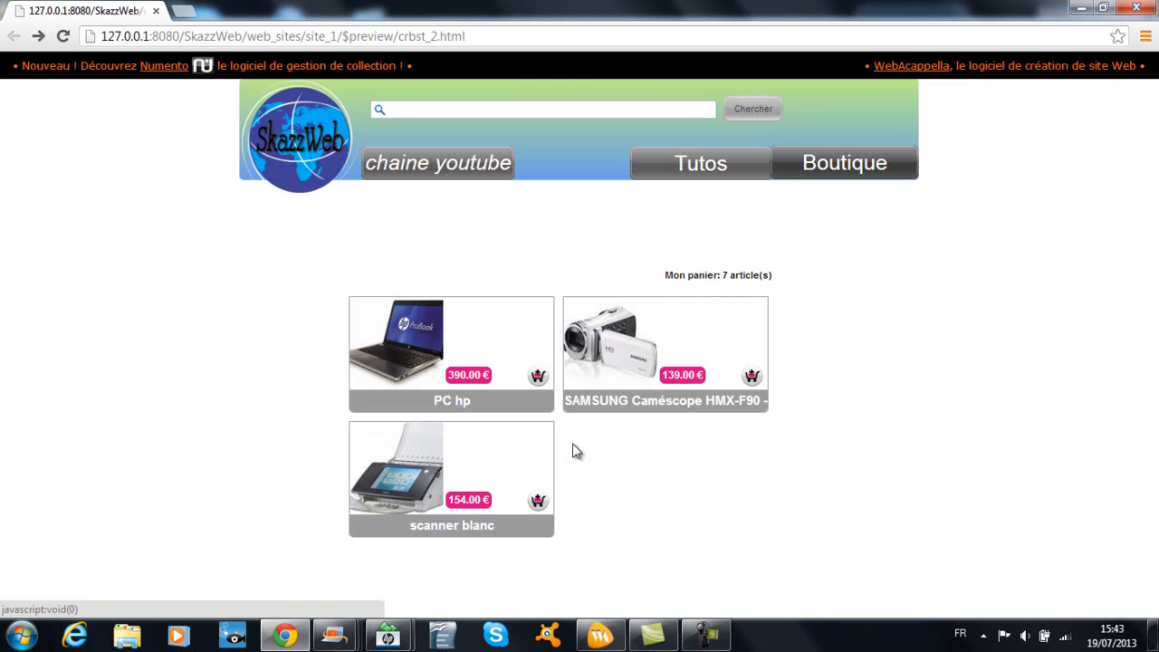
- Add another PC hp to the cart from its product details and return to the shop
{"action": "left_click", "coordinate": [515, 387]}
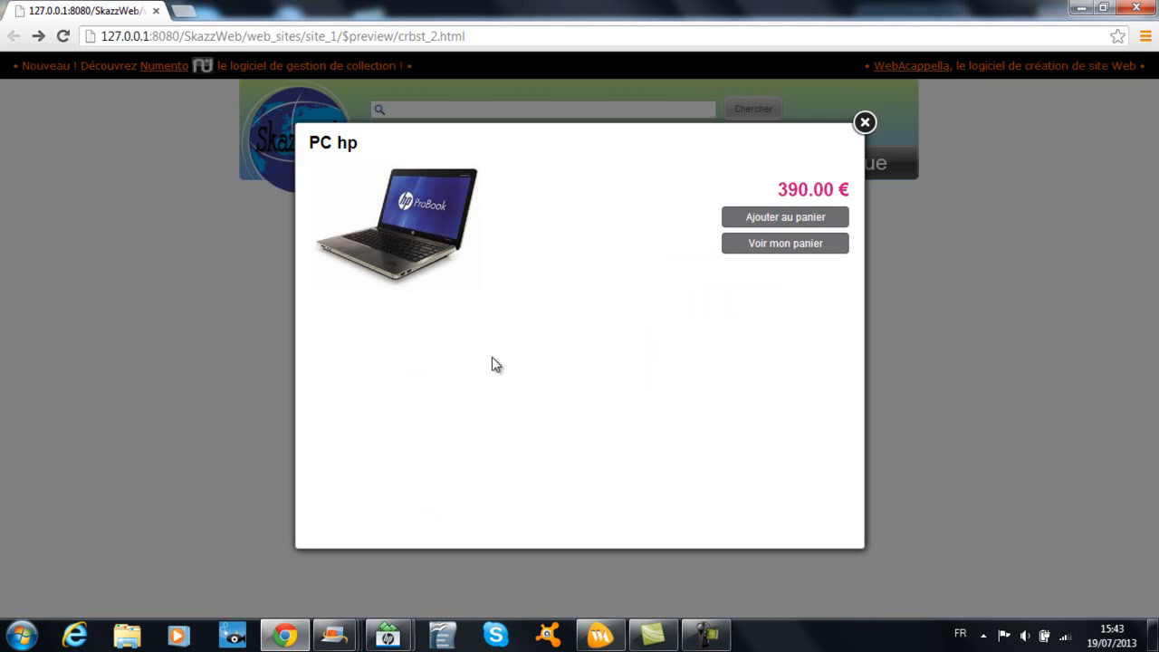
{"action": "left_click", "coordinate": [789, 218]}
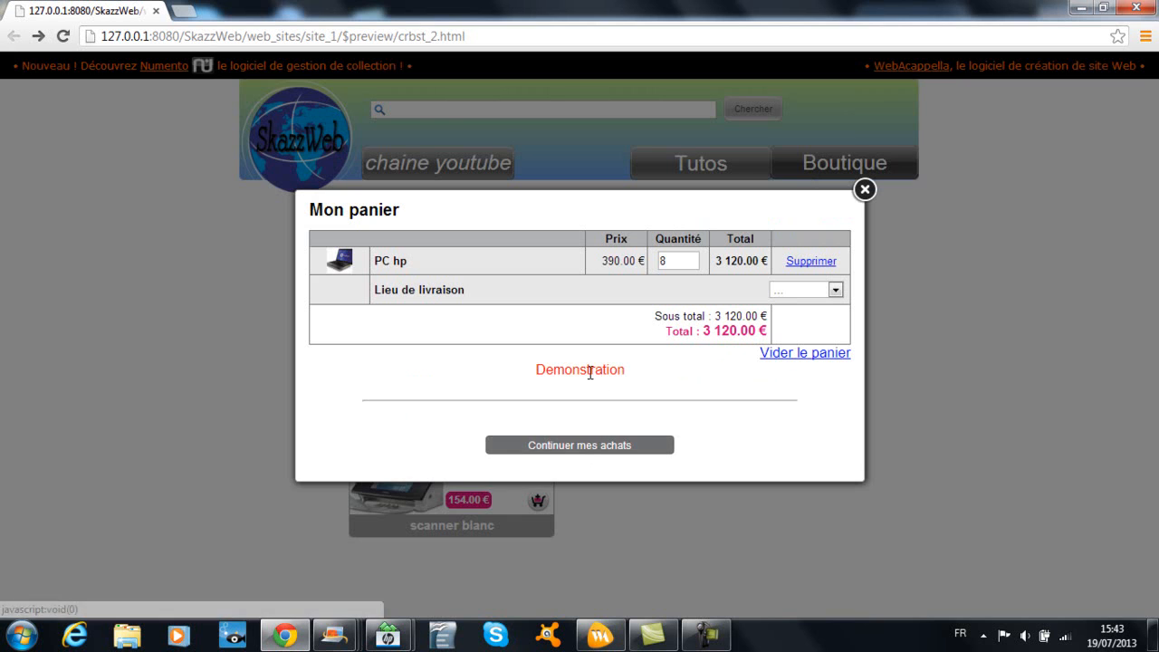
{"action": "left_click", "coordinate": [585, 450]}
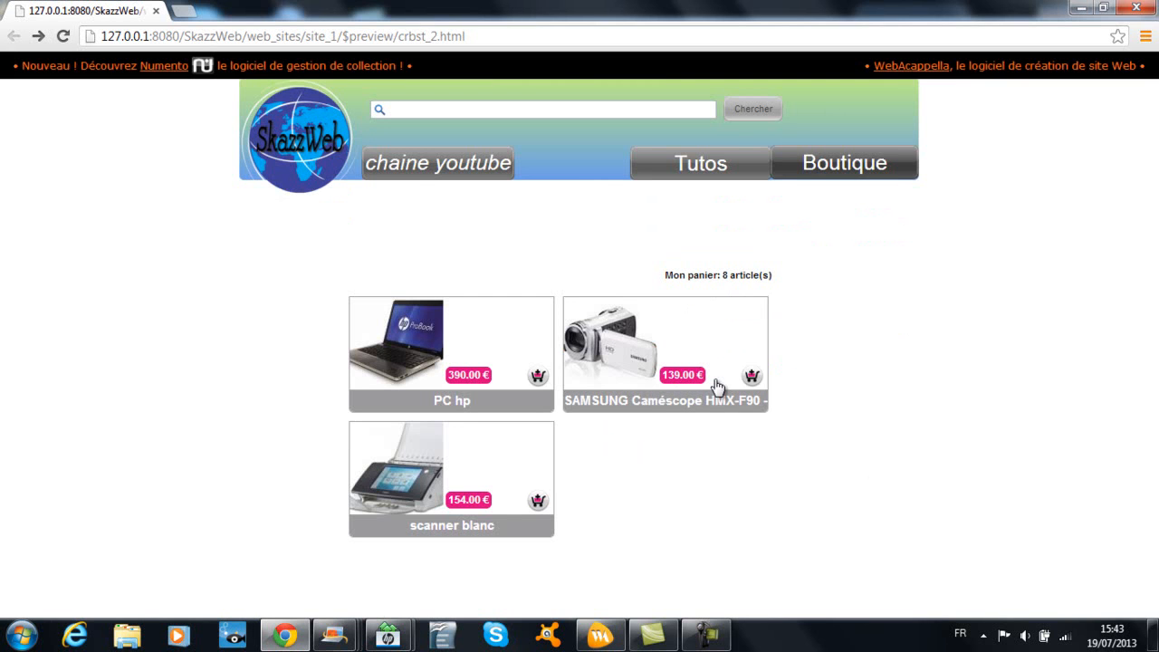
- Open Mon panier, remove PC hp from the cart and close the cart
{"action": "left_click", "coordinate": [686, 276]}
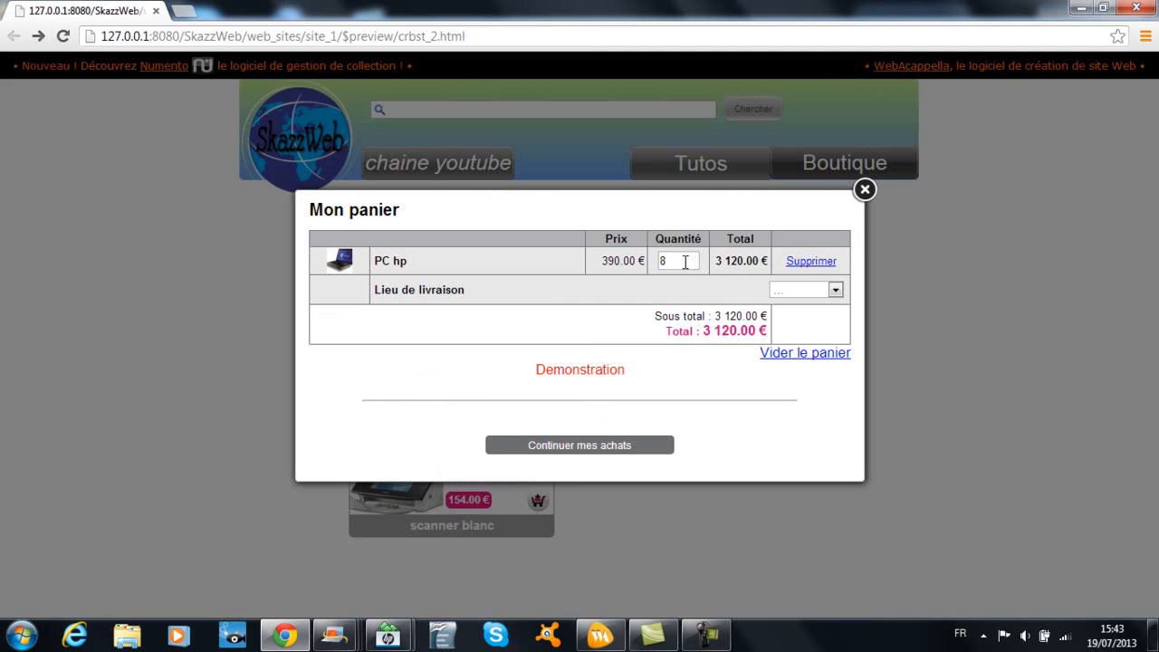
{"action": "left_click", "coordinate": [823, 262]}
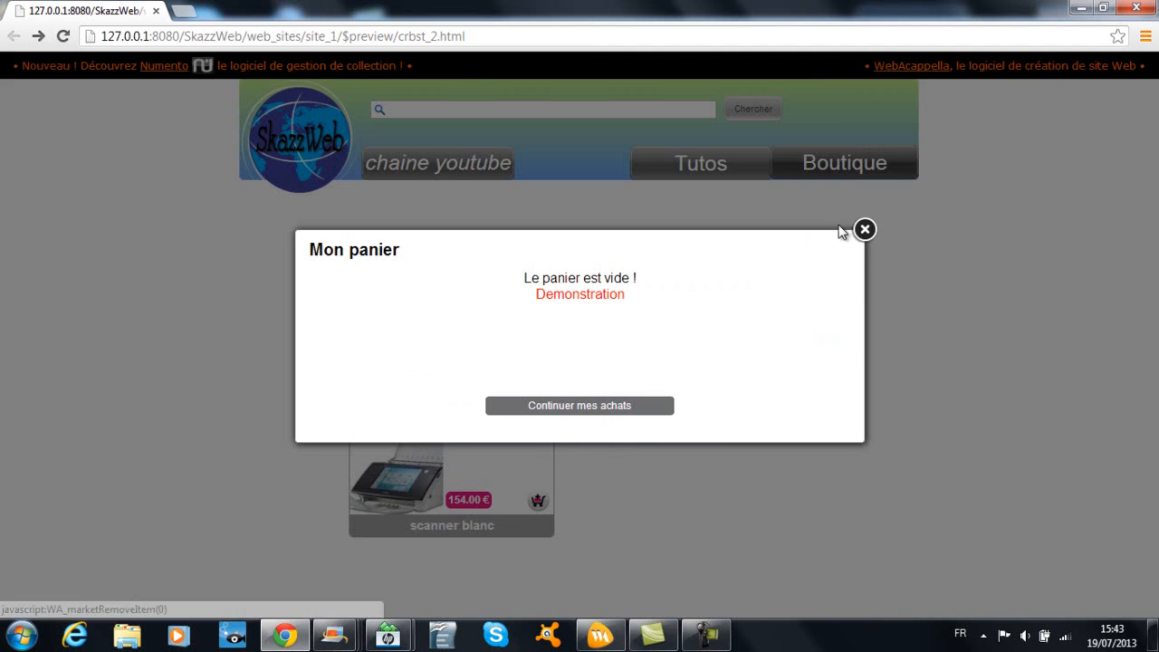
{"action": "left_click", "coordinate": [865, 229]}
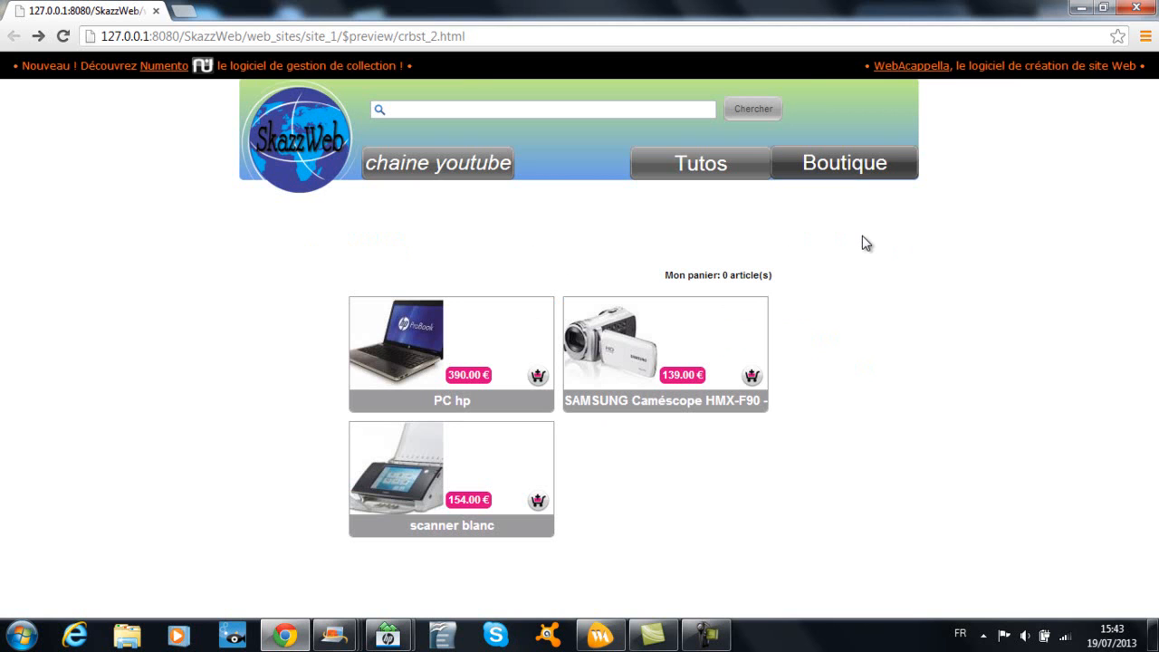
{"action": "mouse_move", "coordinate": [616, 641]}
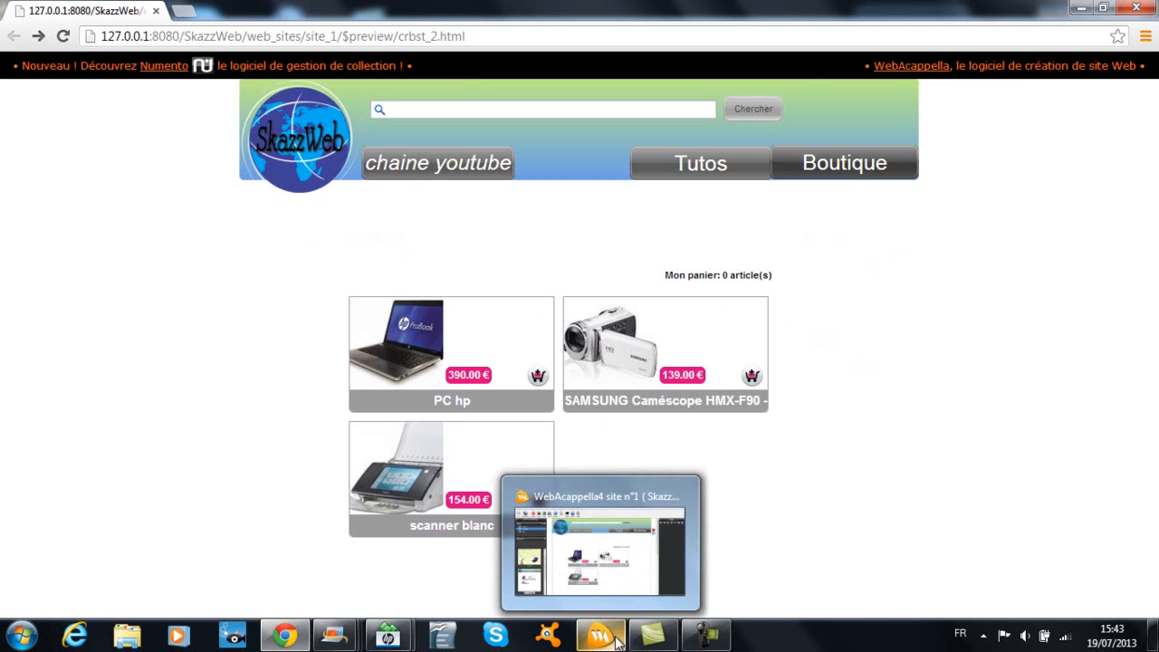
{"action": "mouse_move", "coordinate": [698, 627]}
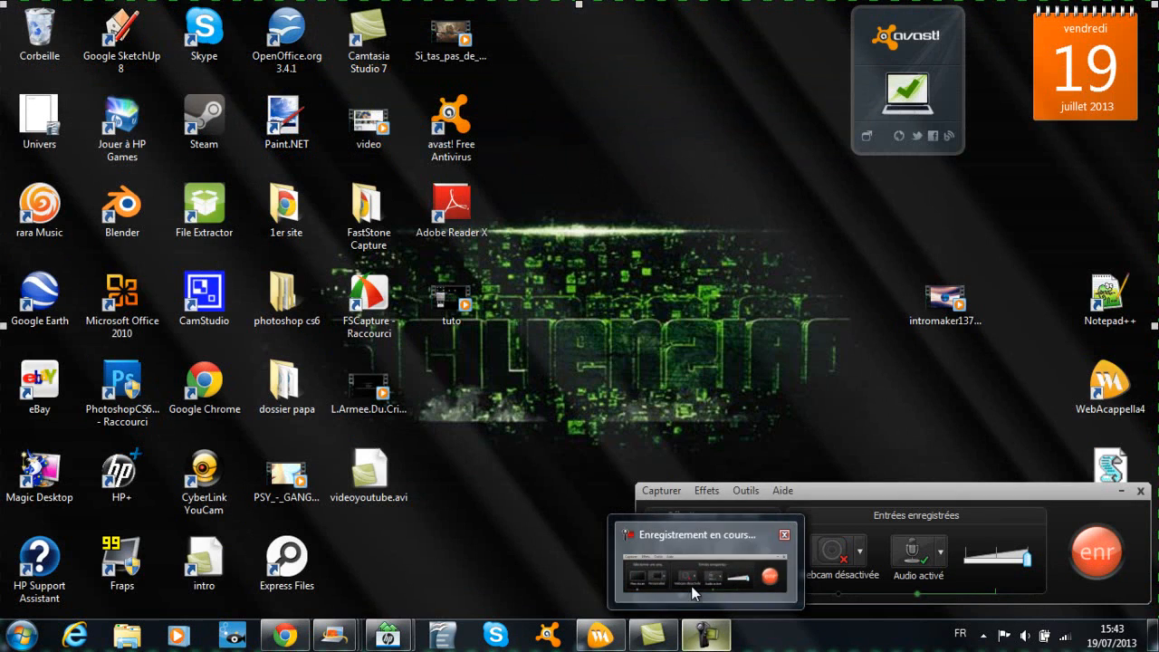
{"action": "left_click", "coordinate": [691, 586]}
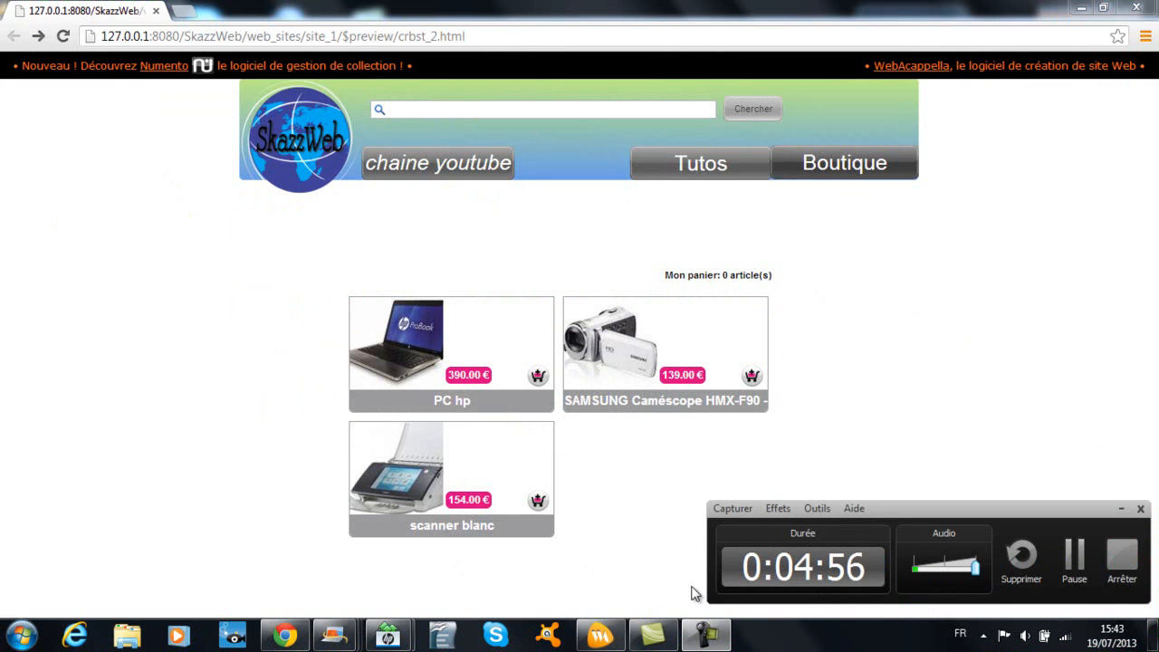